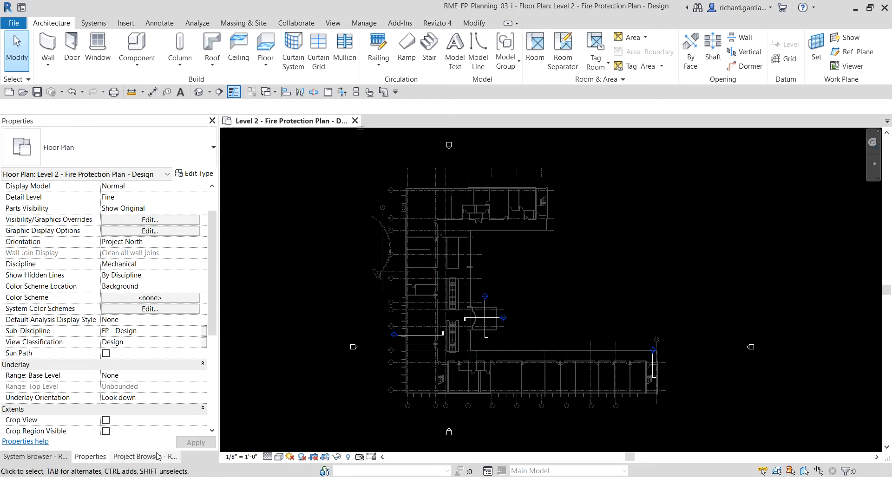
pyautogui.click(138, 457)
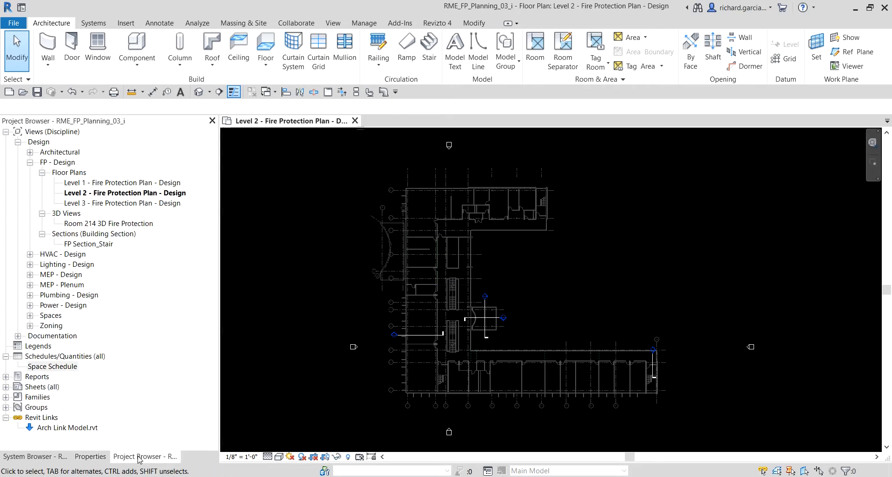
pyautogui.click(51, 356)
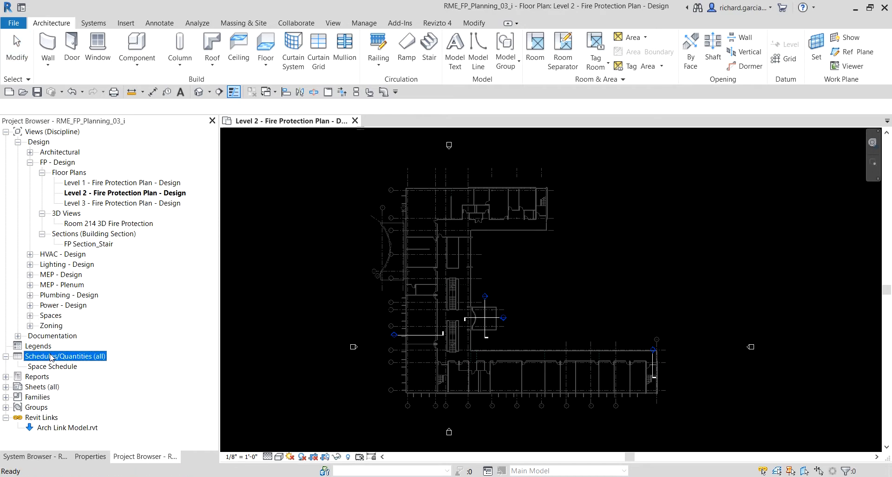
pyautogui.rightClick(51, 357)
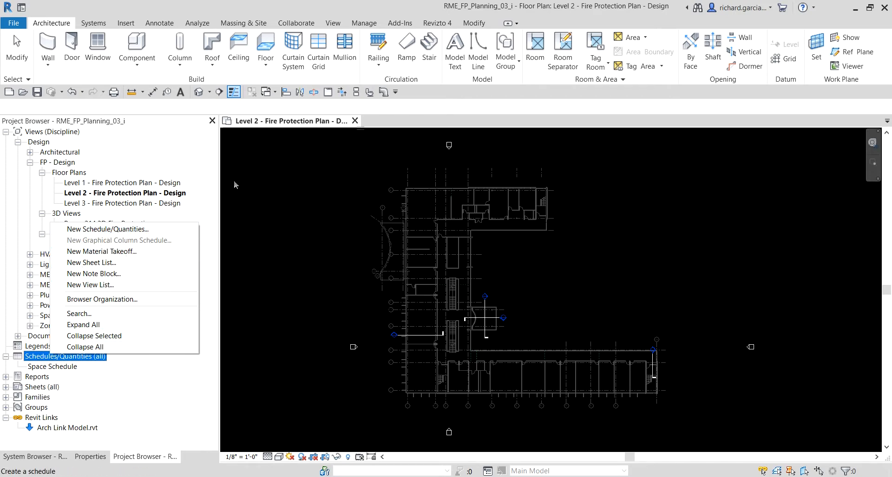
pyautogui.click(295, 171)
# Start a new Schedule/Quantities and choose Spaces as its category
pyautogui.click(333, 23)
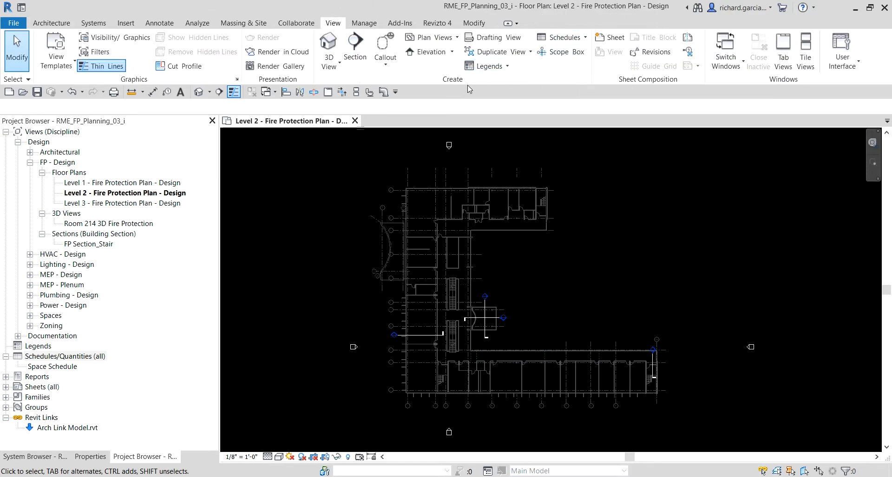
pyautogui.click(584, 41)
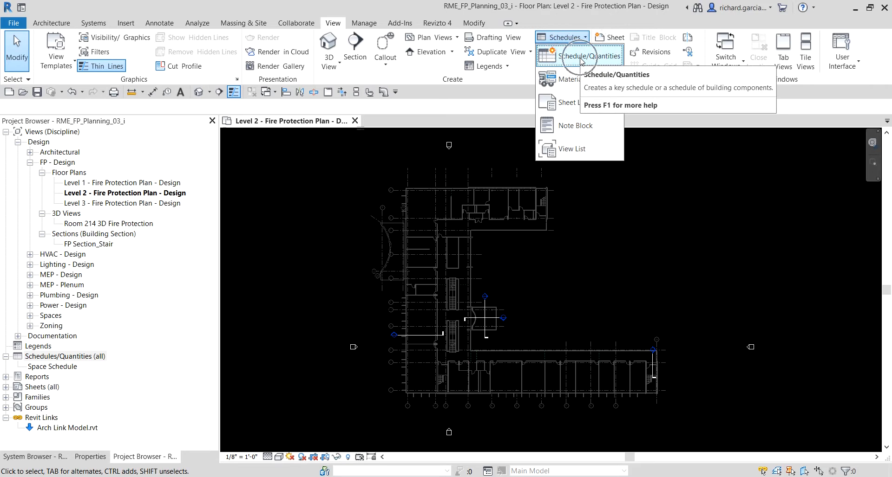
pyautogui.click(580, 58)
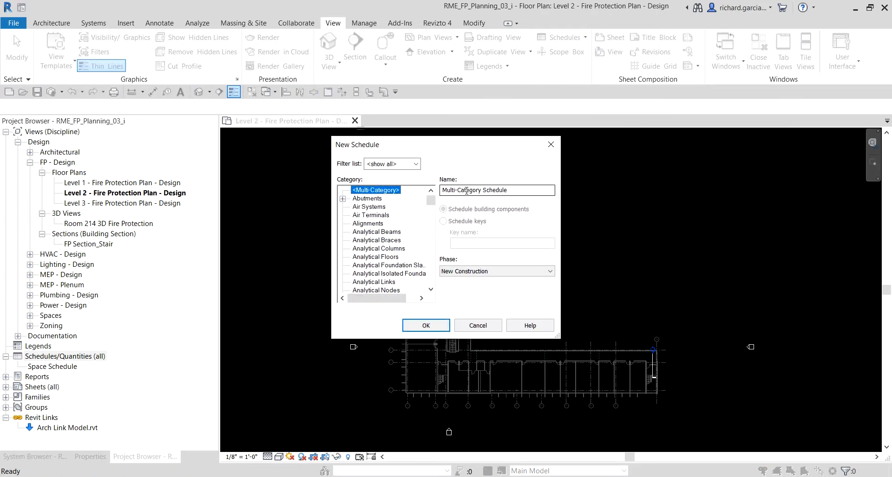
pyautogui.click(378, 241)
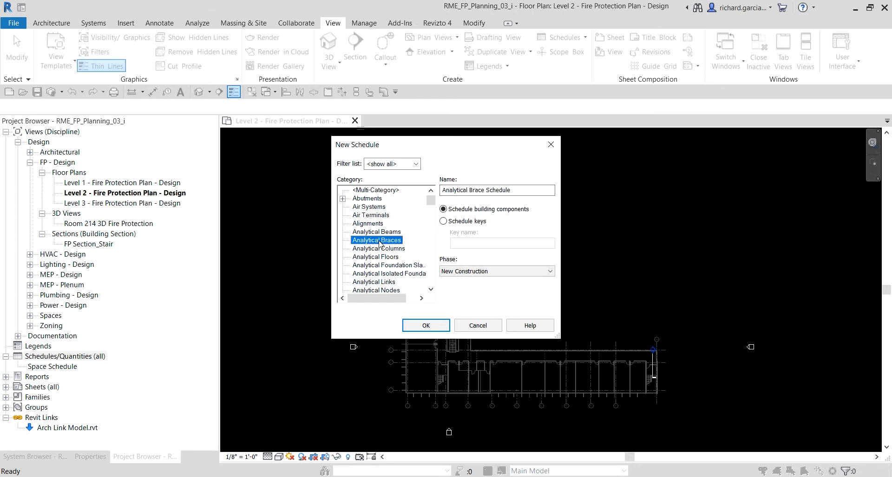
pyautogui.press('s')
pyautogui.scroll(-1, 378, 244)
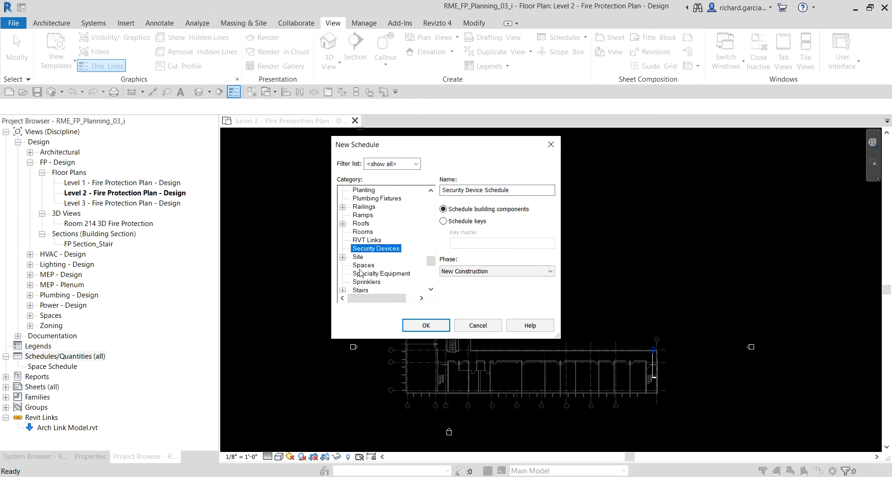
pyautogui.click(362, 266)
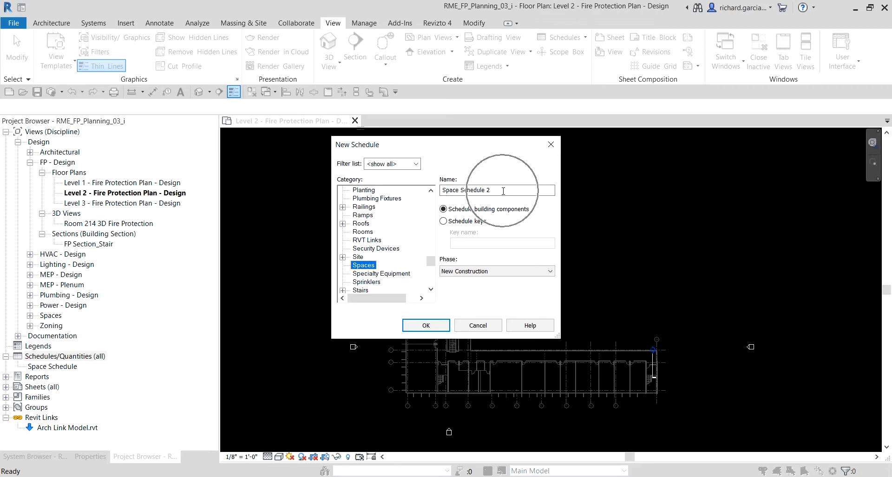
# Name the new schedule "Sprinkler Spacing and Coverage Area Schedule"
pyautogui.moveTo(502, 191); pyautogui.dragTo(413, 194)
pyautogui.write('Spr')
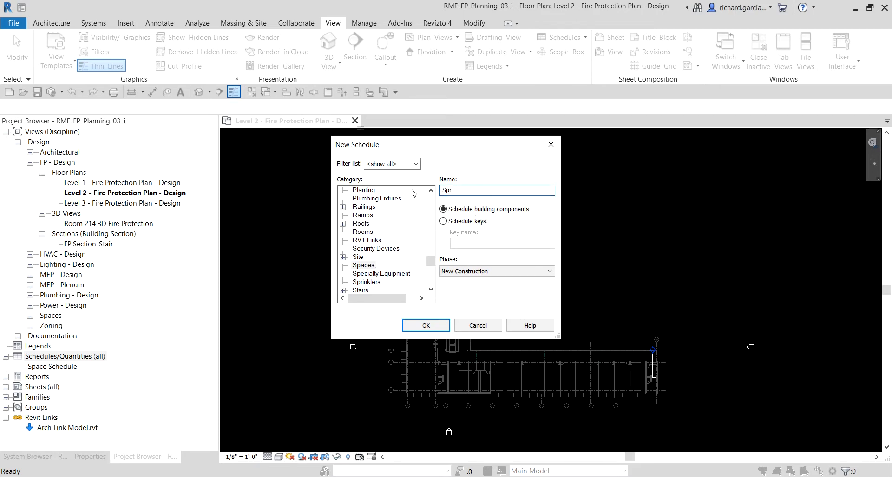
pyautogui.write('inkler Spacing and')
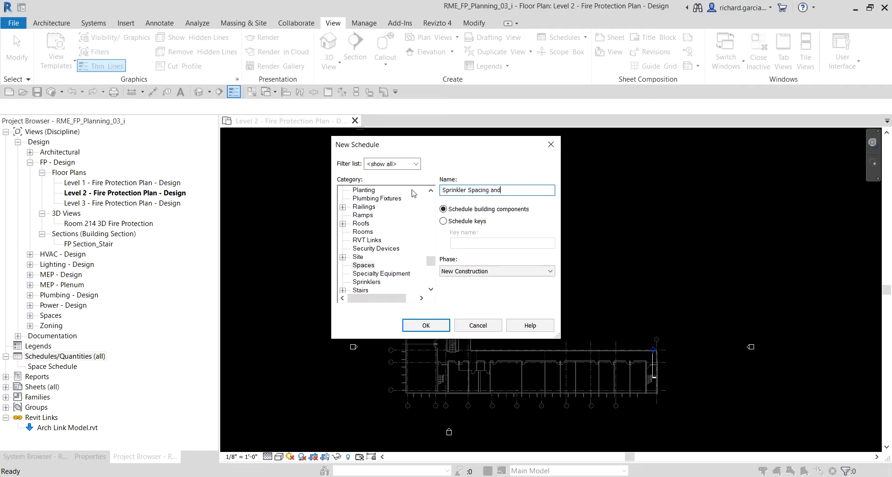
pyautogui.write(' Coverage Area Schedule')
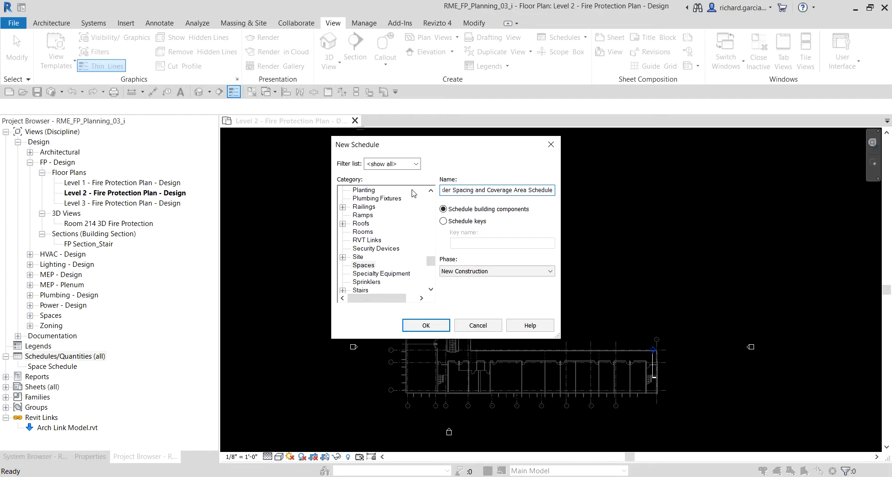
# Make it a key schedule with the key name "Protection Area Construction Type" and create it
pyautogui.click(443, 222)
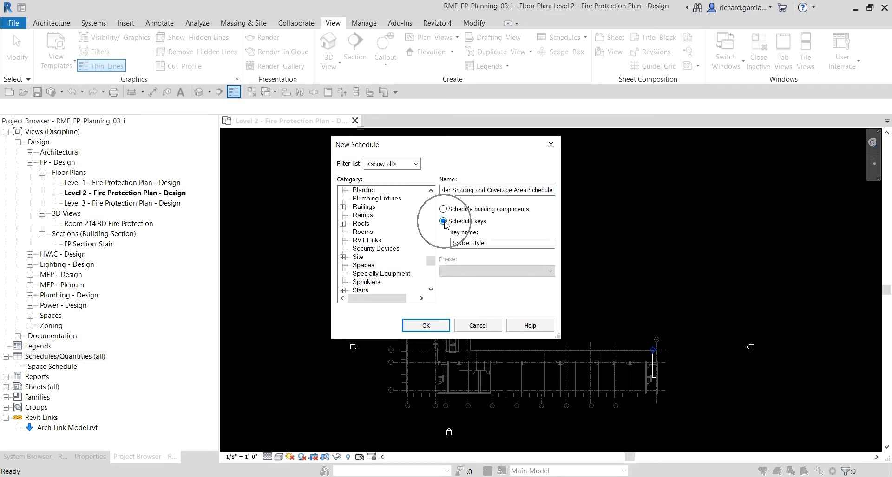
pyautogui.moveTo(496, 245); pyautogui.dragTo(454, 245)
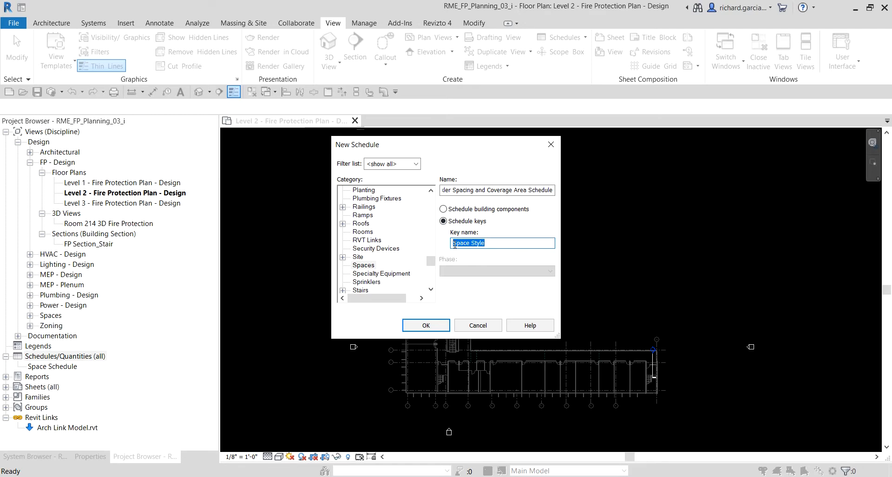
pyautogui.press('BackSpace')
pyautogui.press('BackSpace')
pyautogui.press('BackSpace')
pyautogui.write('otection Area Constr')
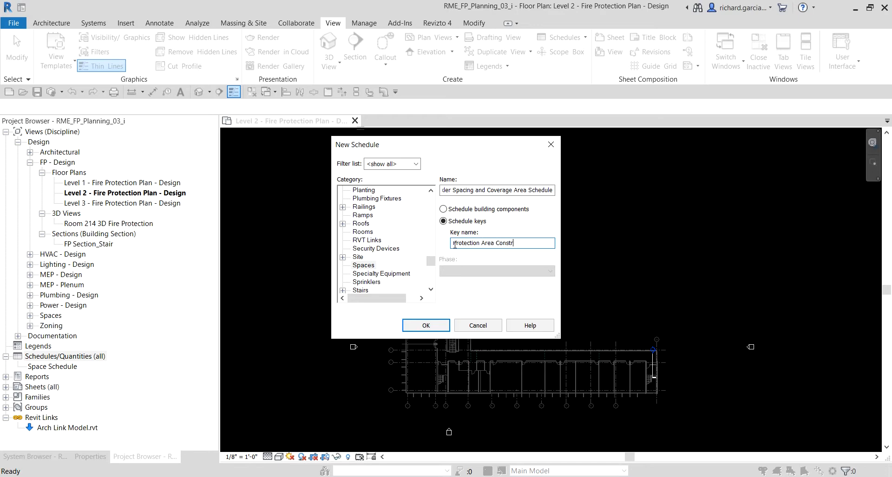
pyautogui.write('uction Type')
pyautogui.click(433, 327)
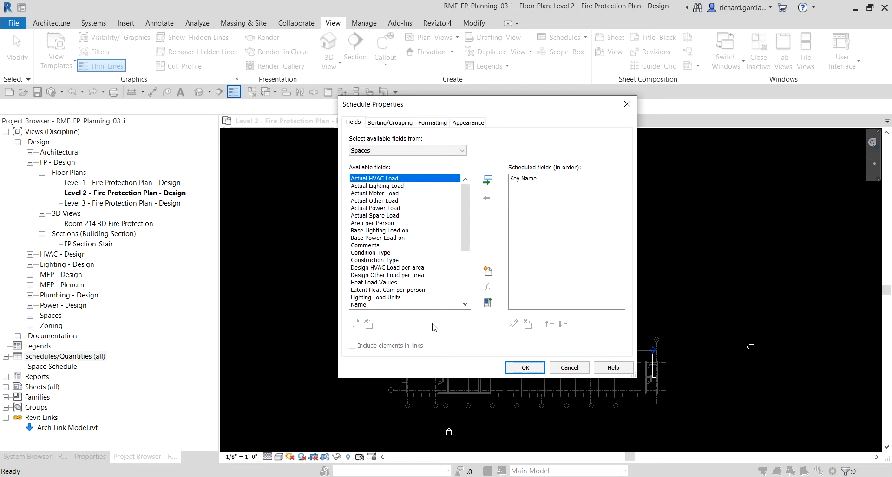
# Start a new parameter for the key schedule and name it "Maximum Spacing"
pyautogui.click(531, 183)
pyautogui.scroll(-5, 372, 263)
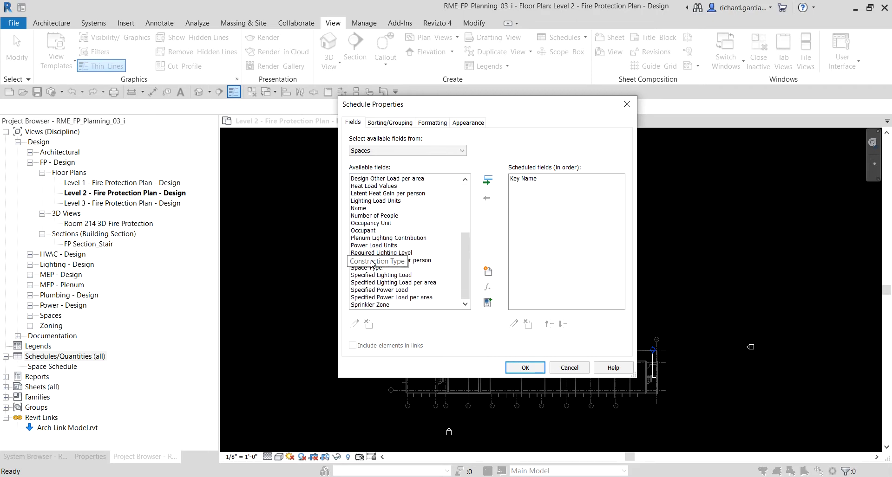
pyautogui.scroll(5, 374, 251)
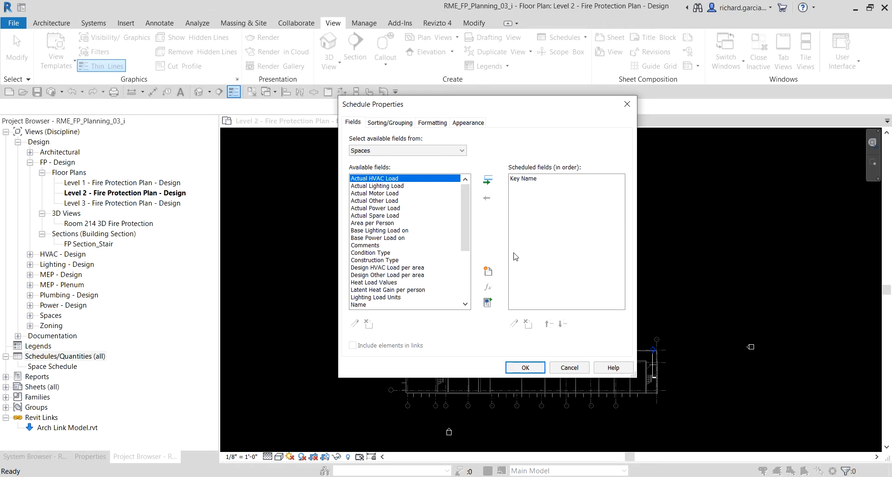
pyautogui.click(488, 272)
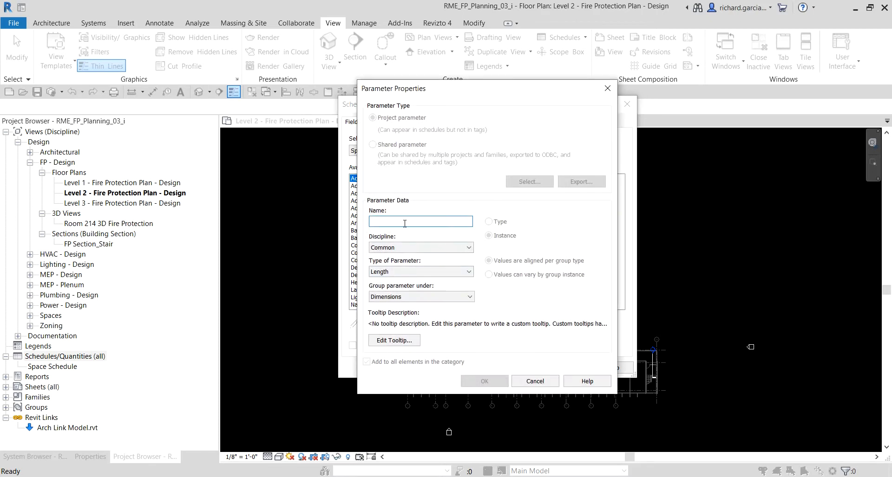
pyautogui.click(404, 223)
pyautogui.write('Maximu')
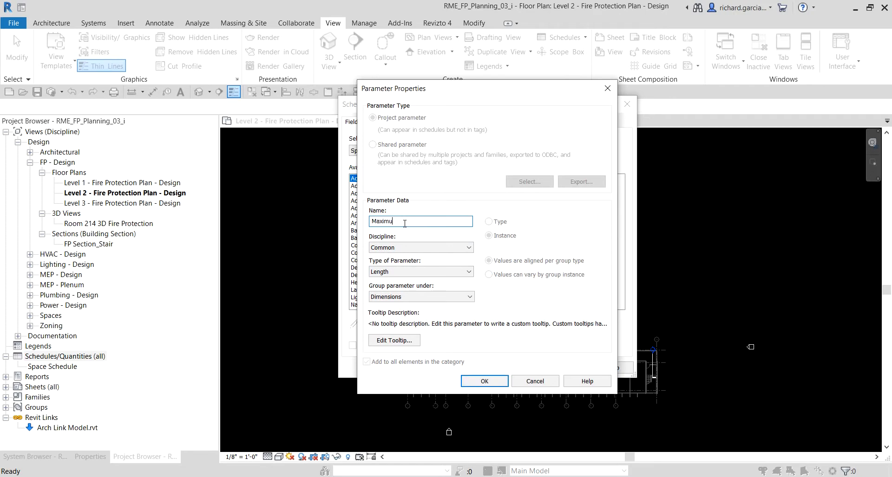
pyautogui.write('m Spacing')
# Group the Maximum Spacing length parameter under Fire Protection and add it to the scheduled fields
pyautogui.click(384, 241)
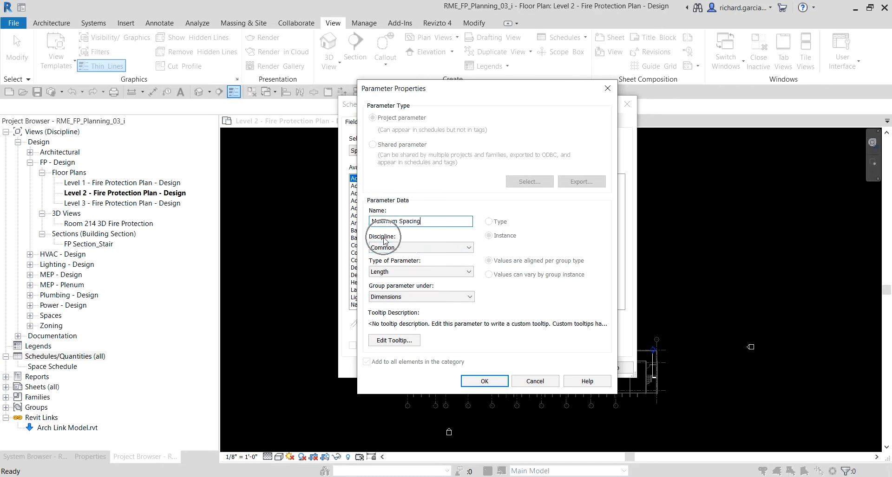
pyautogui.click(387, 263)
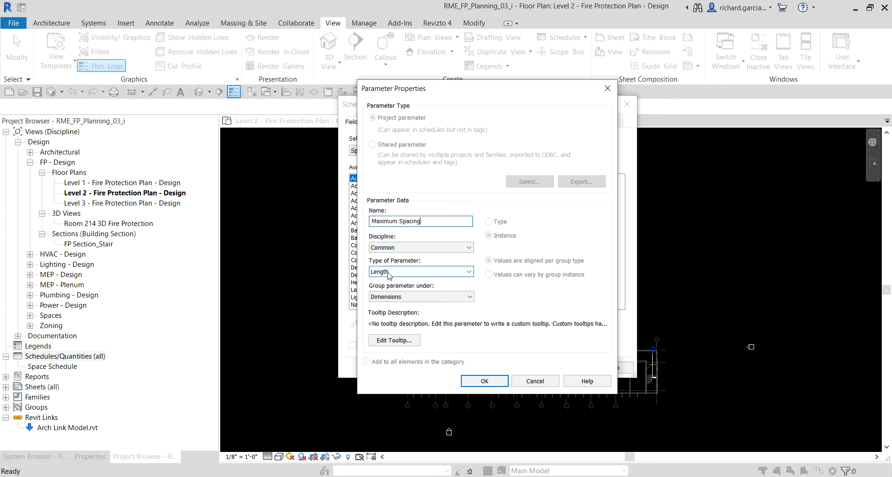
pyautogui.click(404, 297)
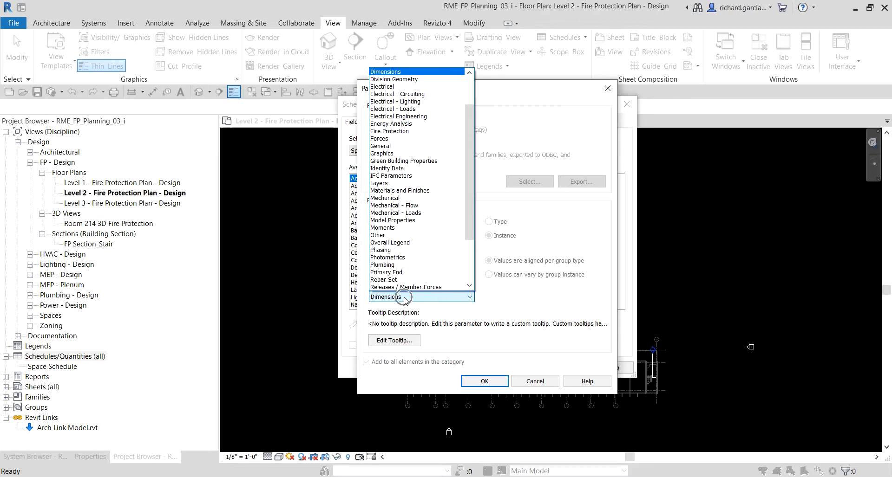
pyautogui.click(389, 132)
pyautogui.click(389, 133)
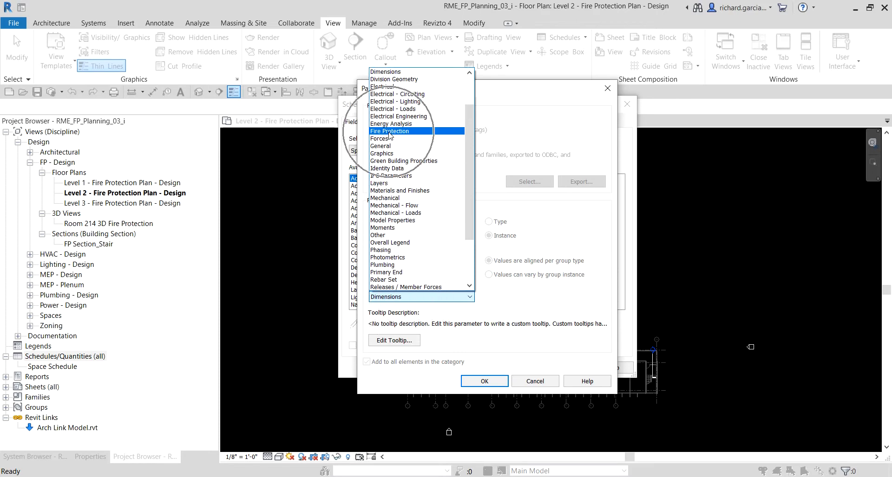
pyautogui.click(389, 131)
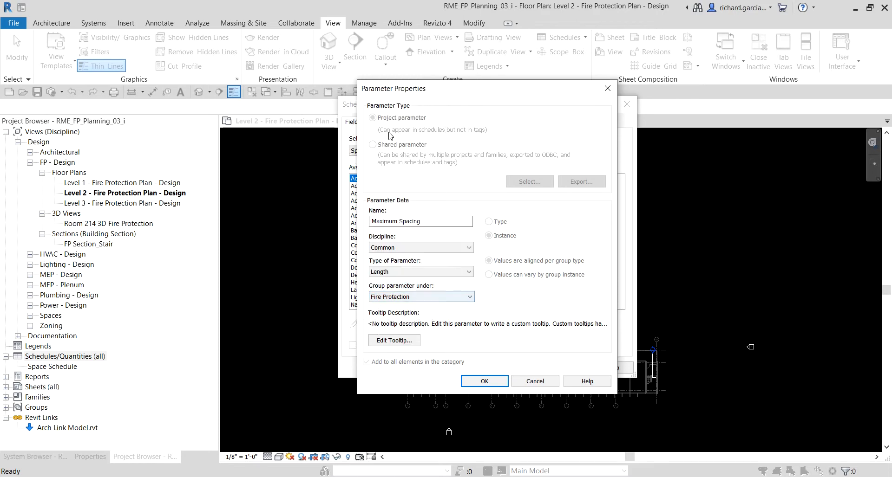
pyautogui.click(484, 382)
pyautogui.click(527, 187)
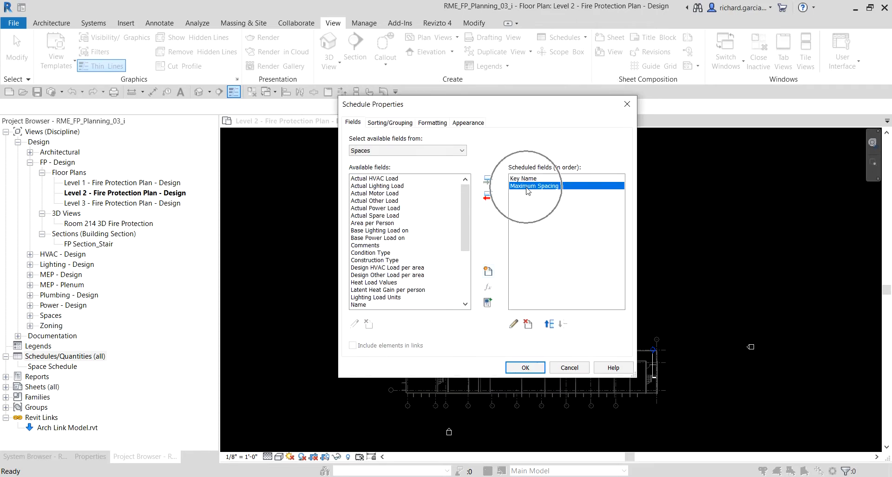
pyautogui.click(527, 187)
pyautogui.click(526, 187)
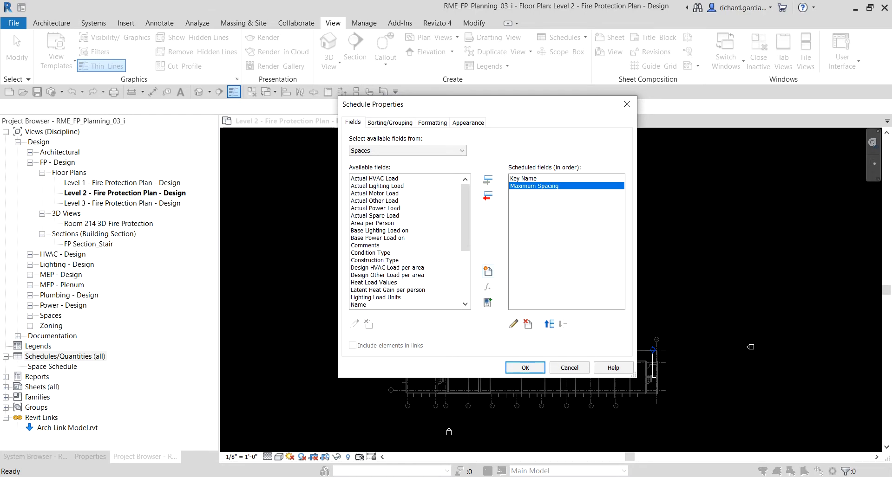
# Start a second new parameter for the key schedule and name it "Maximum Coverage Area"
pyautogui.click(492, 271)
pyautogui.click(492, 271)
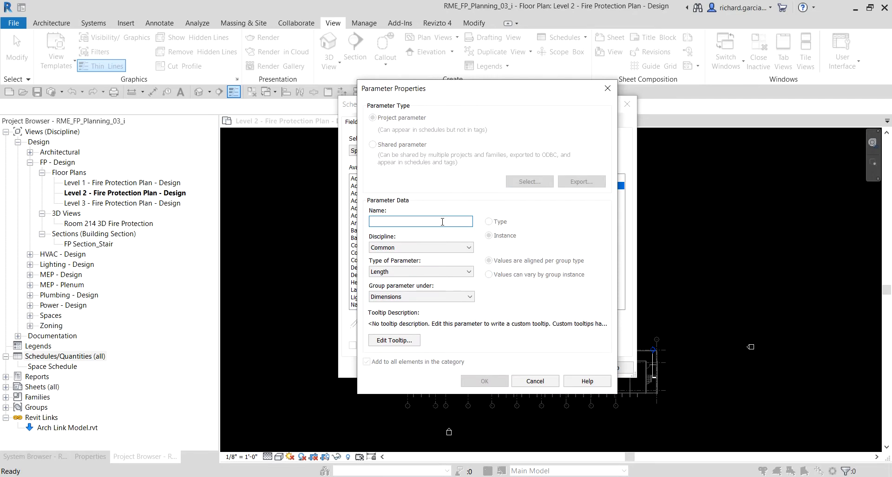
pyautogui.write('MAximum')
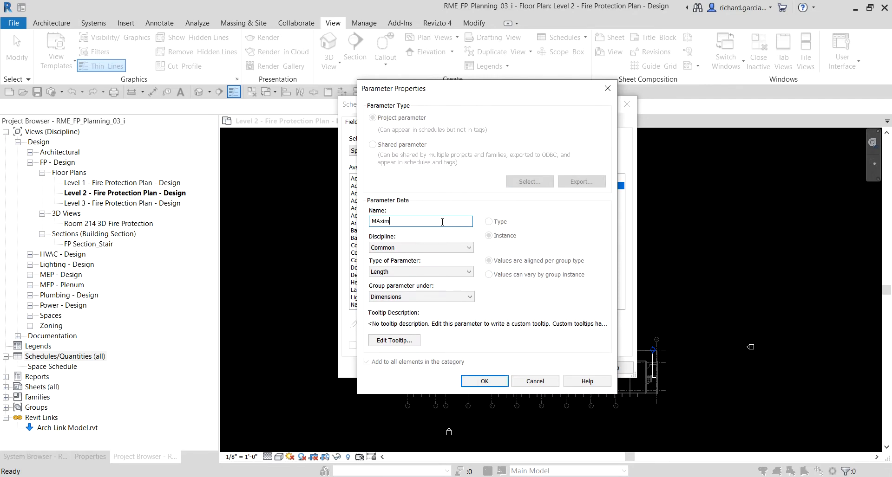
pyautogui.press('BackSpace')
pyautogui.press('BackSpace')
pyautogui.press('BackSpace')
pyautogui.press('BackSpace')
pyautogui.press('BackSpace')
pyautogui.press('BackSpace')
pyautogui.write('ximum Coverage Area')
pyautogui.press('BackSpace')
# Set the Maximum Coverage Area parameter's type to Area, group it under Fire Protection, and add it to the scheduled fields
pyautogui.click(400, 247)
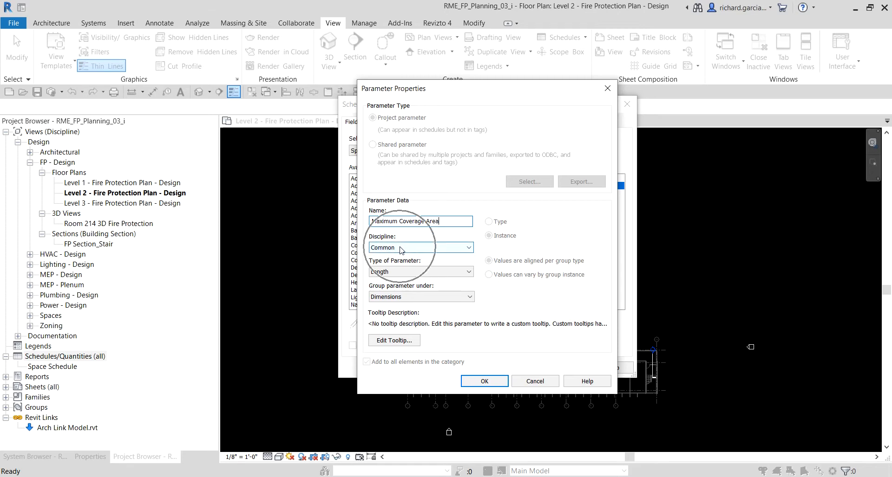
pyautogui.click(399, 273)
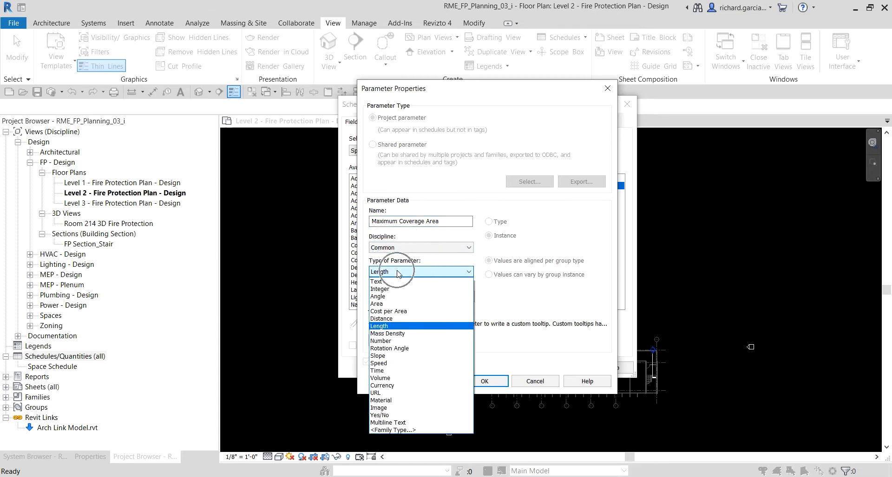
pyautogui.click(384, 303)
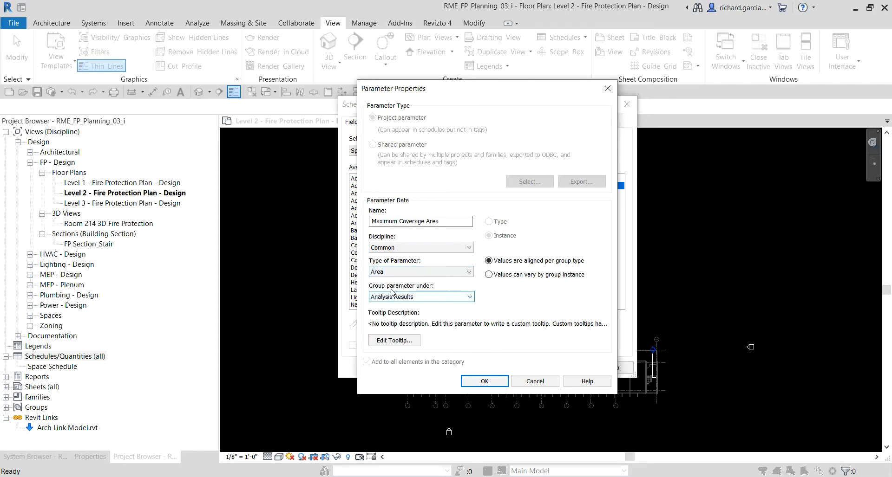
pyautogui.click(397, 298)
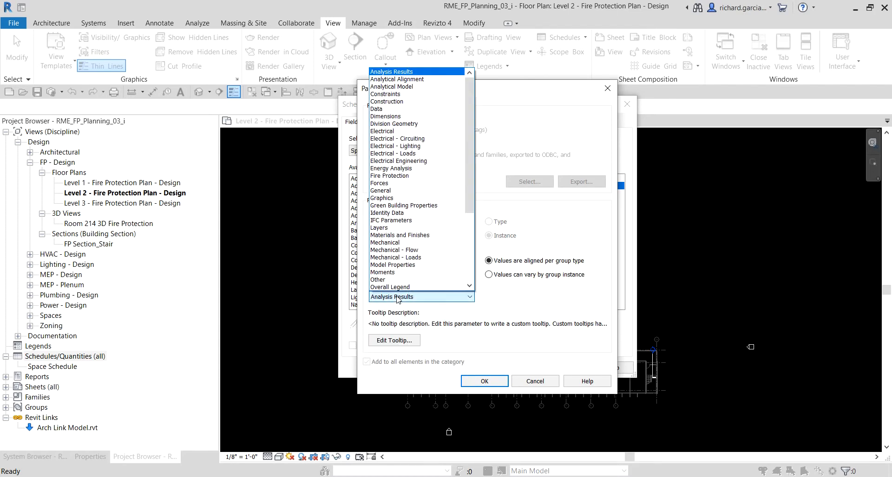
pyautogui.click(402, 179)
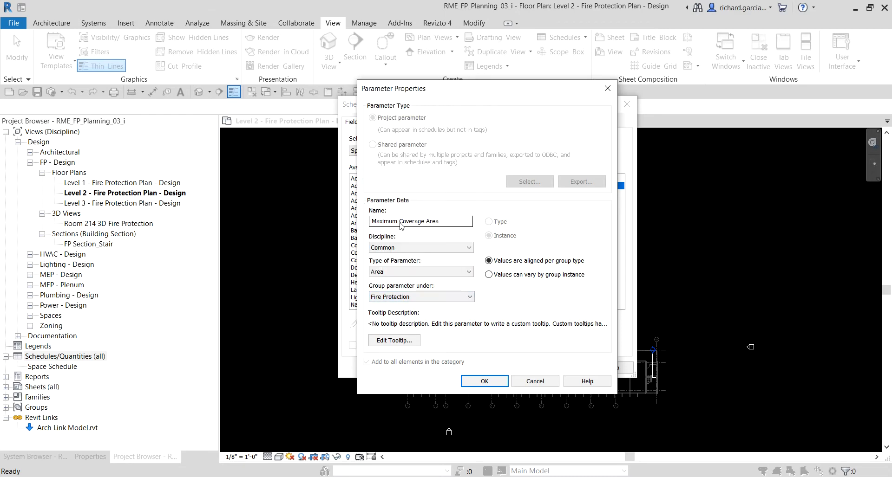
pyautogui.click(472, 381)
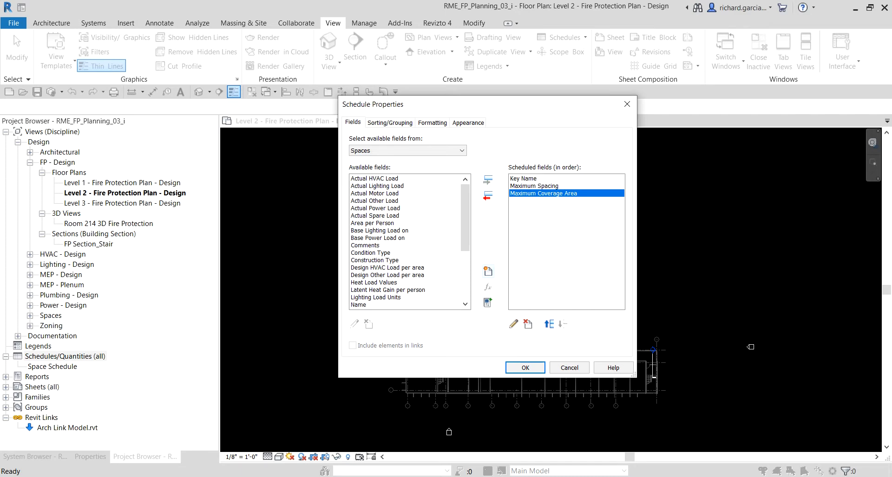
# Override the project unit settings for the Maximum Spacing field, round it to the nearest 1', and create the key schedule
pyautogui.click(428, 124)
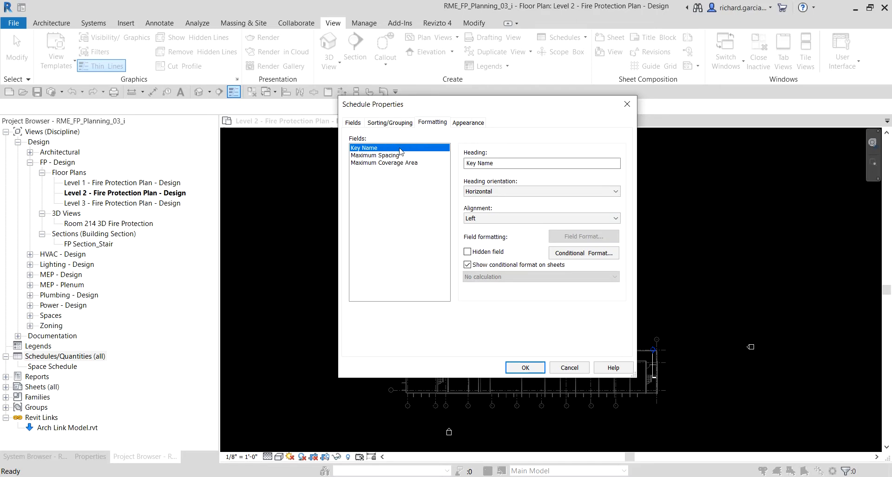
pyautogui.click(392, 156)
pyautogui.click(393, 156)
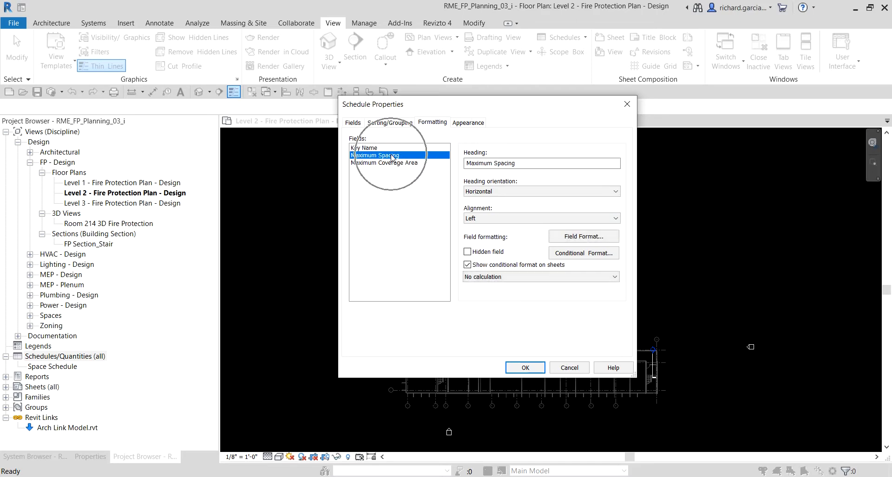
pyautogui.click(582, 238)
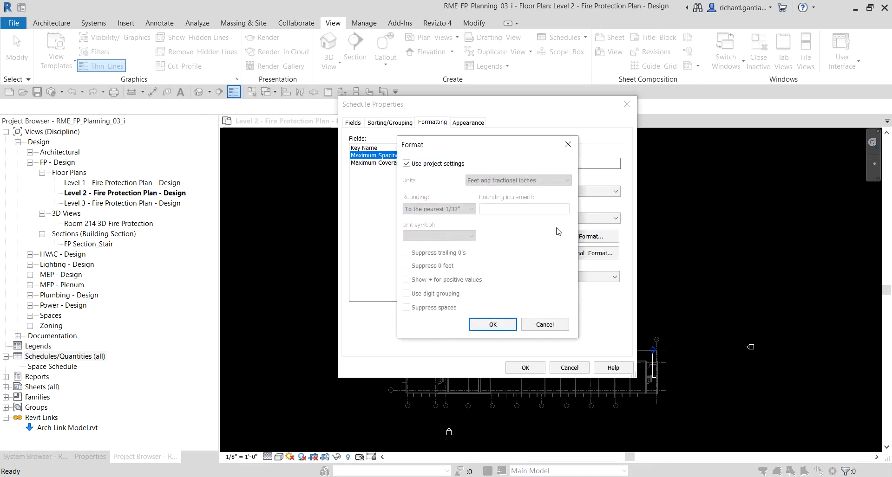
pyautogui.click(423, 165)
pyautogui.click(406, 164)
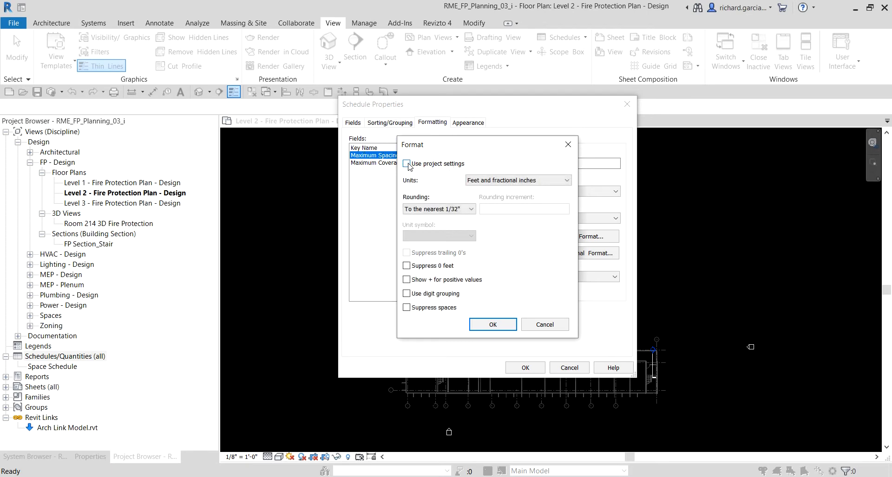
pyautogui.click(486, 182)
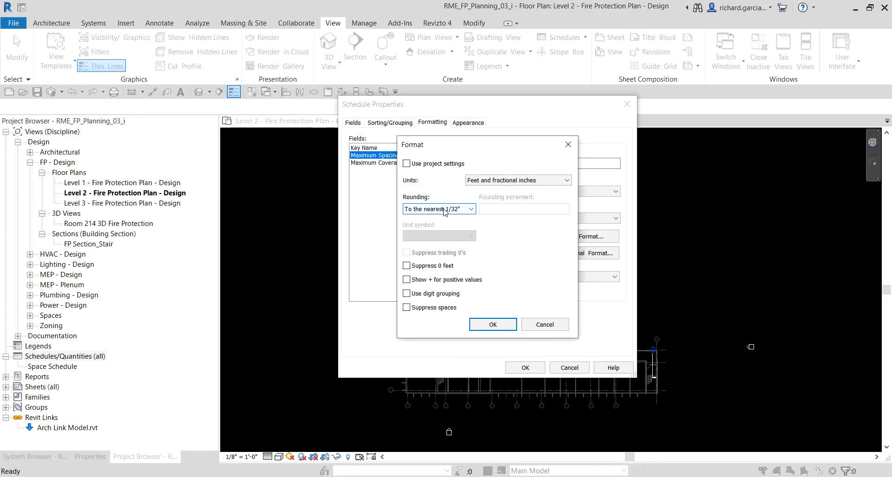
pyautogui.click(444, 211)
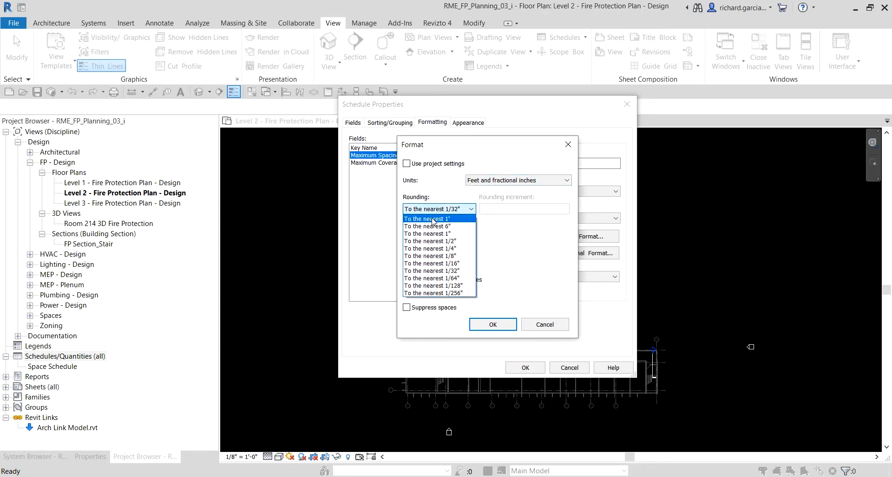
pyautogui.click(432, 219)
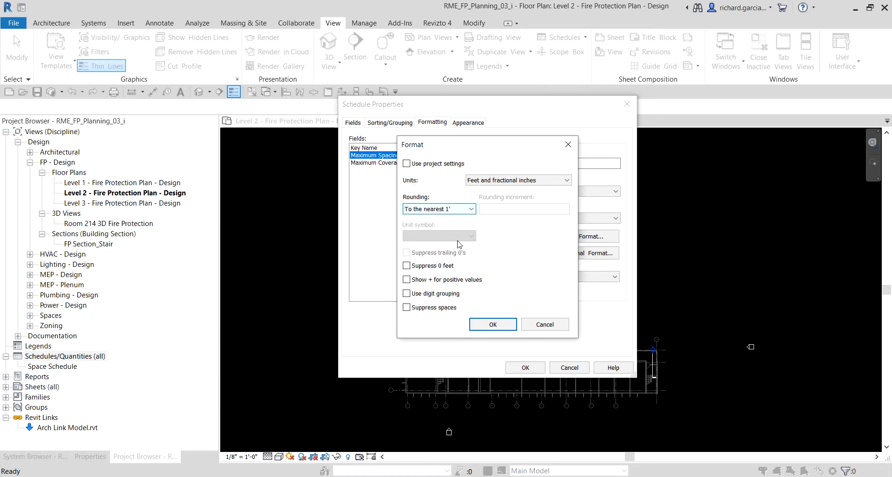
pyautogui.click(492, 324)
pyautogui.click(531, 370)
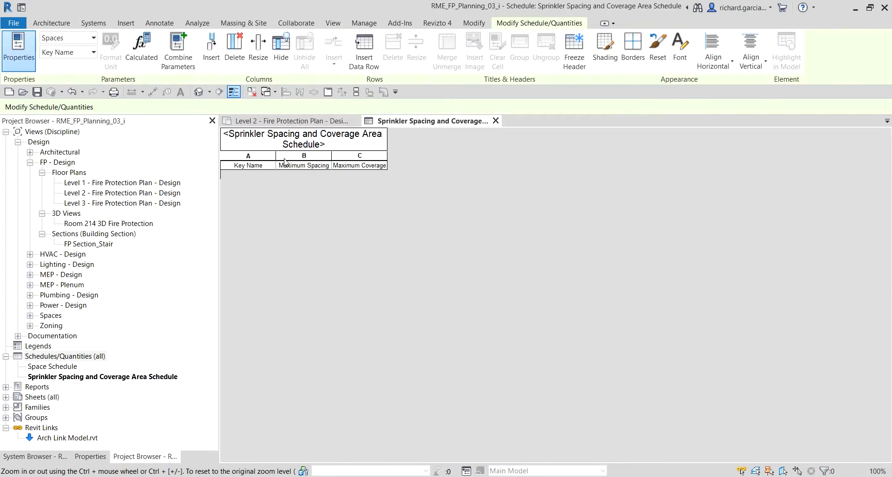
# Widen the three schedule columns so the schedule title and every column heading fit on one line
pyautogui.moveTo(276, 155); pyautogui.dragTo(283, 155)
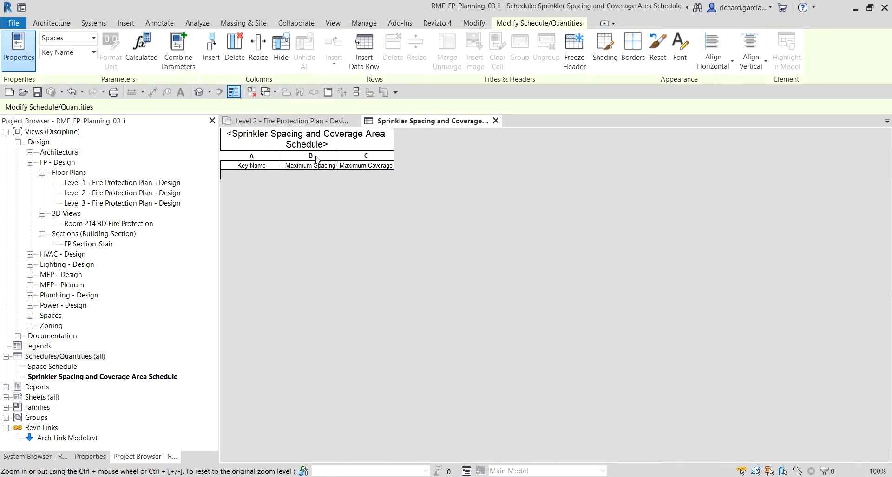
pyautogui.moveTo(338, 155); pyautogui.dragTo(368, 155)
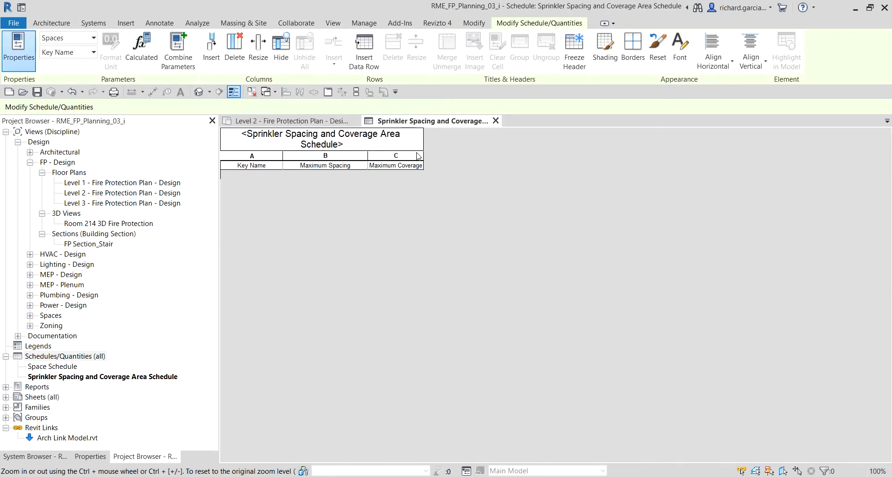
pyautogui.moveTo(424, 156); pyautogui.dragTo(455, 156)
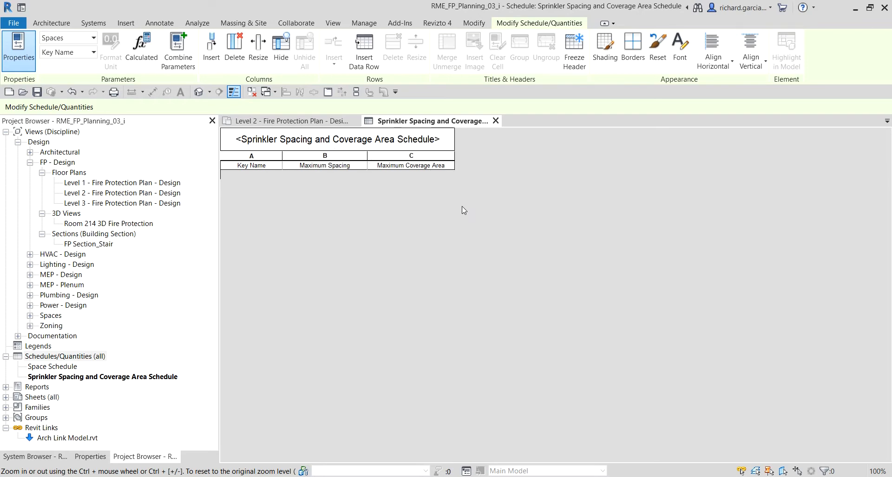
# Rename the Key Name column heading to "Protection Area Type"
pyautogui.click(270, 166)
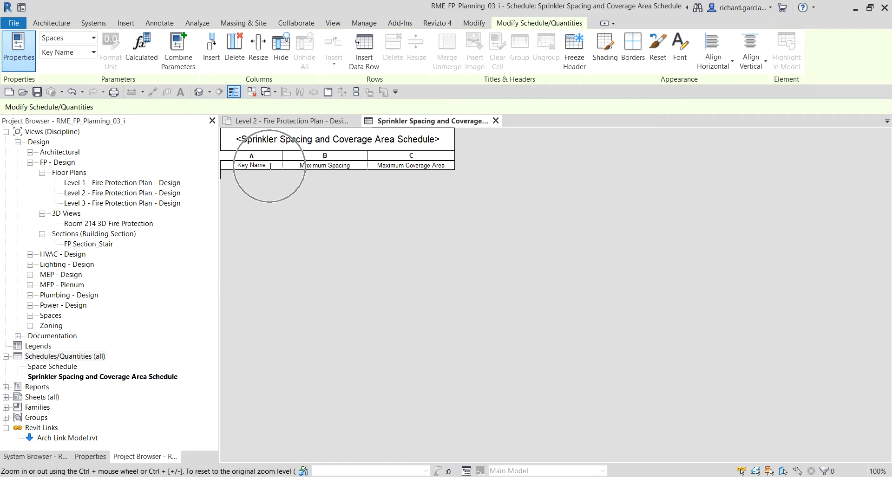
pyautogui.moveTo(271, 166); pyautogui.dragTo(238, 166)
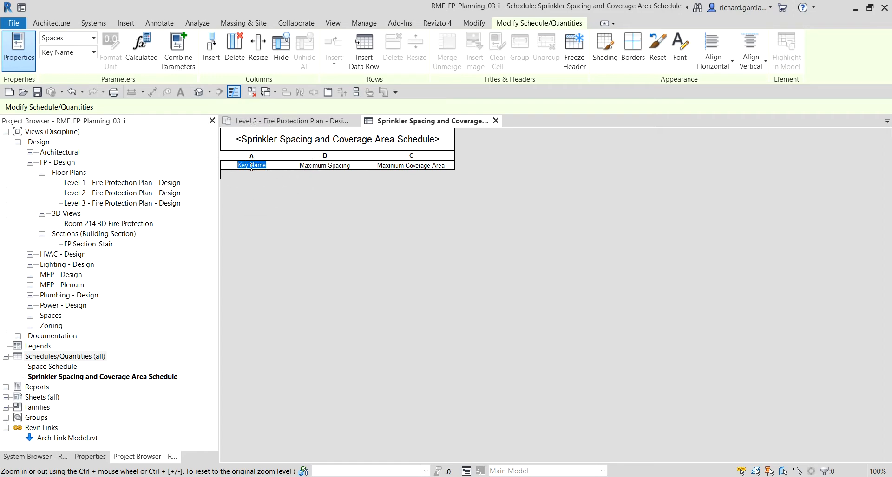
pyautogui.write('Protection Area Type')
# Insert a data row in the key schedule and name its protection area type "Light, Obstructed-Combustible"
pyautogui.click(362, 58)
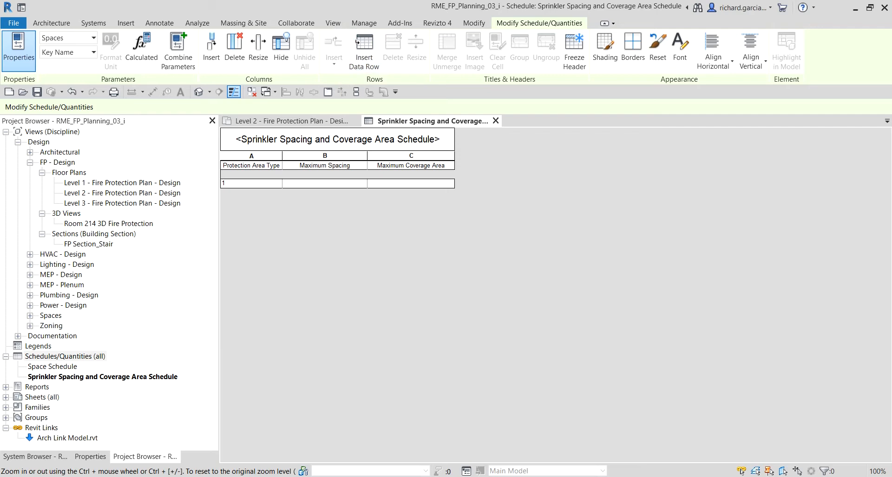
pyautogui.click(251, 185)
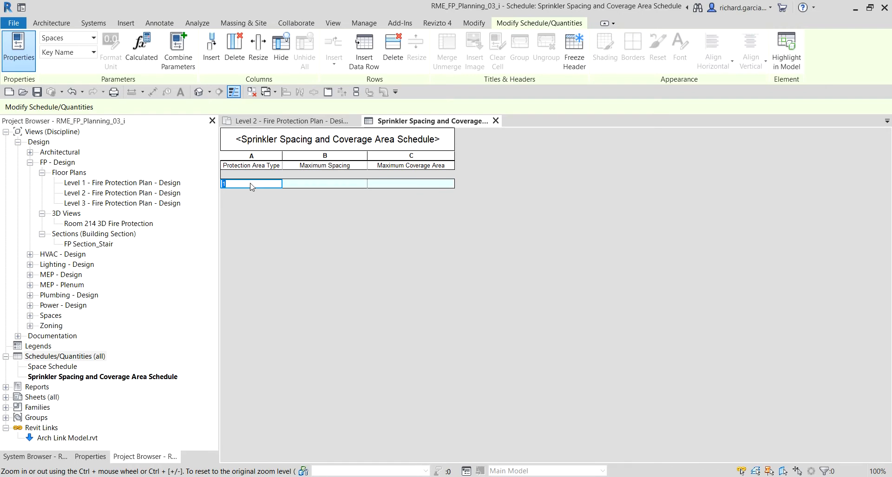
pyautogui.write('Light')
pyautogui.write(', Obst')
pyautogui.write('ructed')
pyautogui.write('-')
pyautogui.write('Combustibl')
pyautogui.write('e')
pyautogui.press('Return')
# Set the Light, Obstructed-Combustible row's maximum spacing to 15' and its maximum coverage area to 130 SF
pyautogui.click(330, 184)
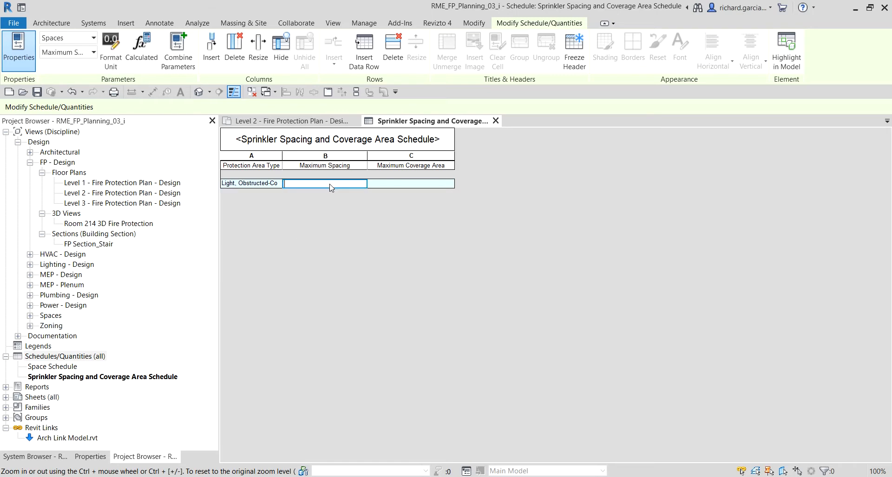
pyautogui.write('15')
pyautogui.click(395, 188)
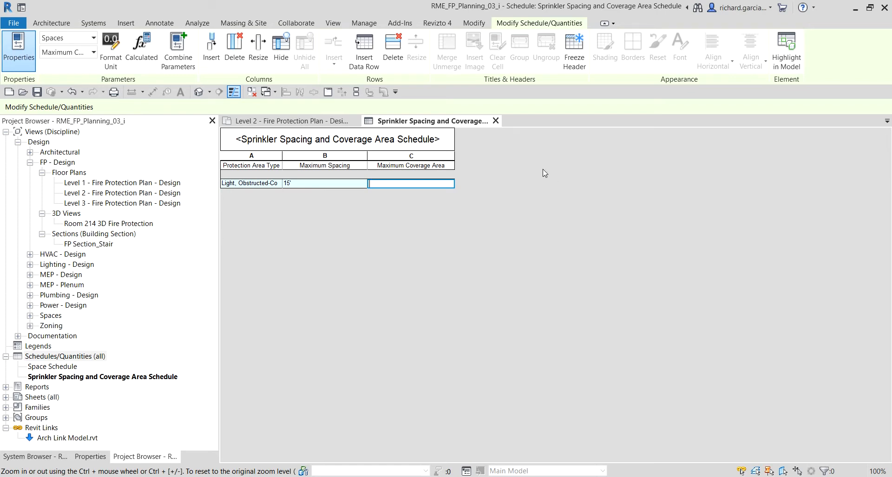
pyautogui.write('130 SF')
# Add a row for "Extra, Unobstructed" with a maximum spacing of 12' and a maximum coverage area of 90 SF
pyautogui.click(371, 56)
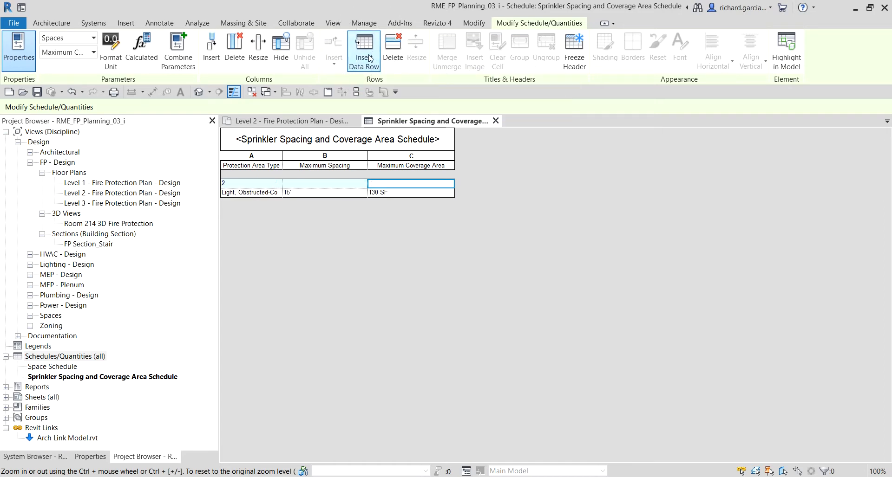
pyautogui.click(251, 184)
pyautogui.click(249, 184)
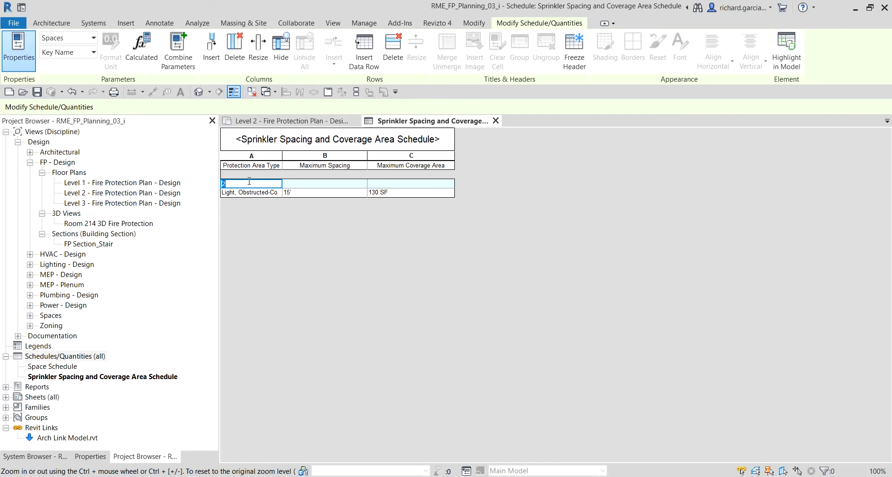
pyautogui.write('Extra, Unobstructed')
pyautogui.click(307, 185)
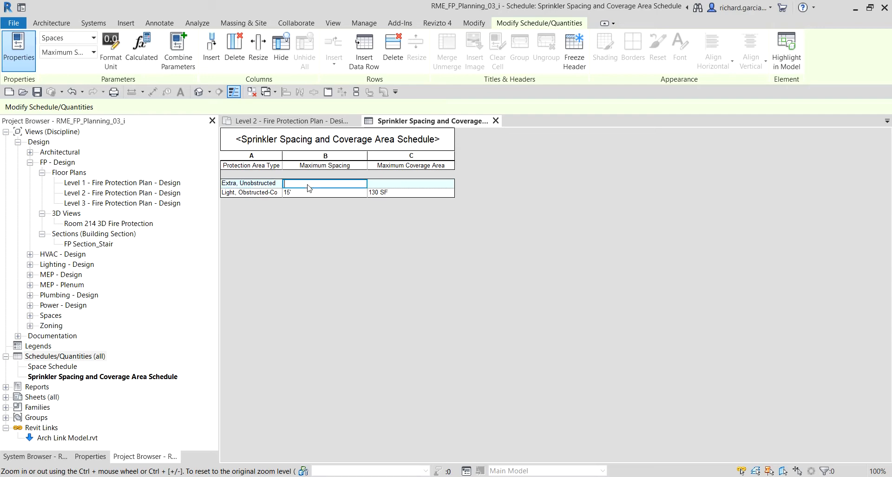
pyautogui.write('12')
pyautogui.click(382, 187)
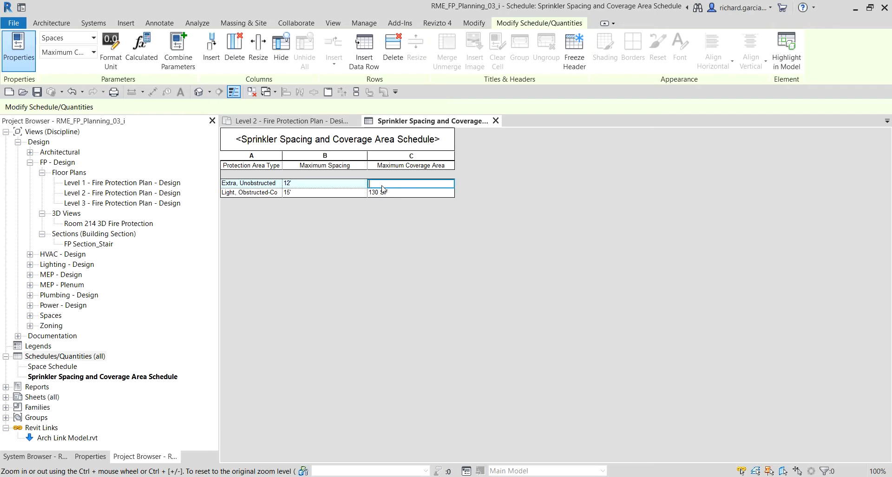
pyautogui.write('90')
pyautogui.press('Return')
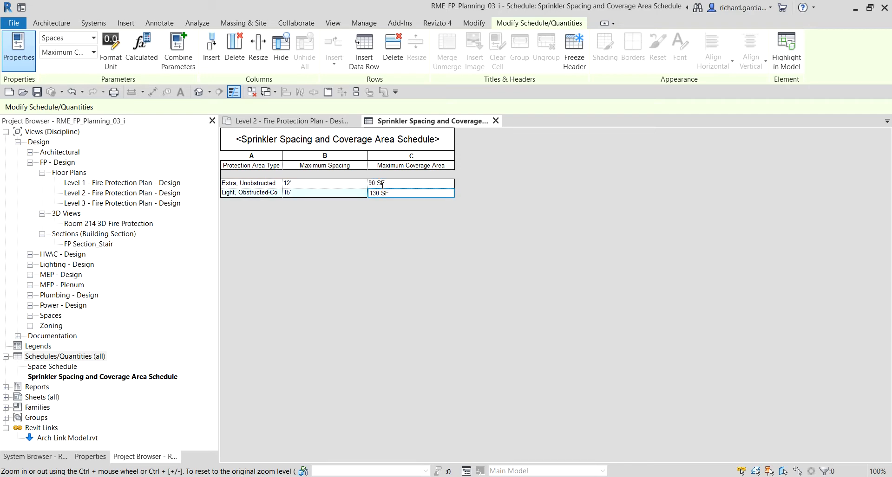
# Insert a third data row and name its protection area type "Ordinary, Obstructed-Noncombustible"
pyautogui.click(364, 51)
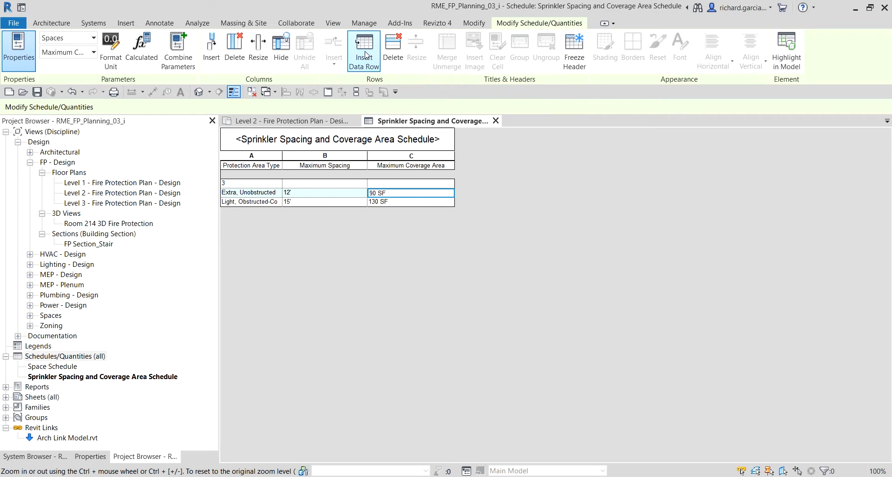
pyautogui.click(232, 184)
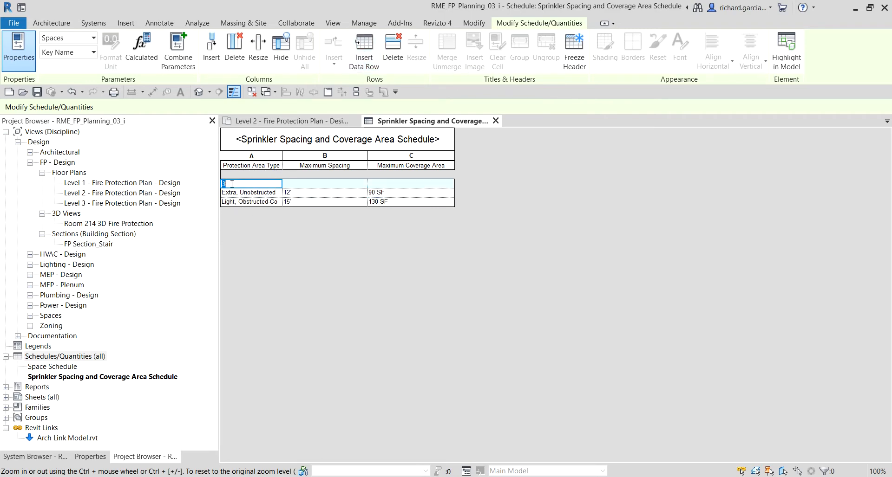
pyautogui.write('Ordinry')
pyautogui.press('BackSpace')
pyautogui.press('BackSpace')
pyautogui.press('BackSpace')
pyautogui.write('nary, Obstructed-Noncombustible')
# Set the Ordinary, Obstructed-Noncombustible row's maximum spacing to 15' and its maximum coverage area to 130 SF
pyautogui.click(306, 184)
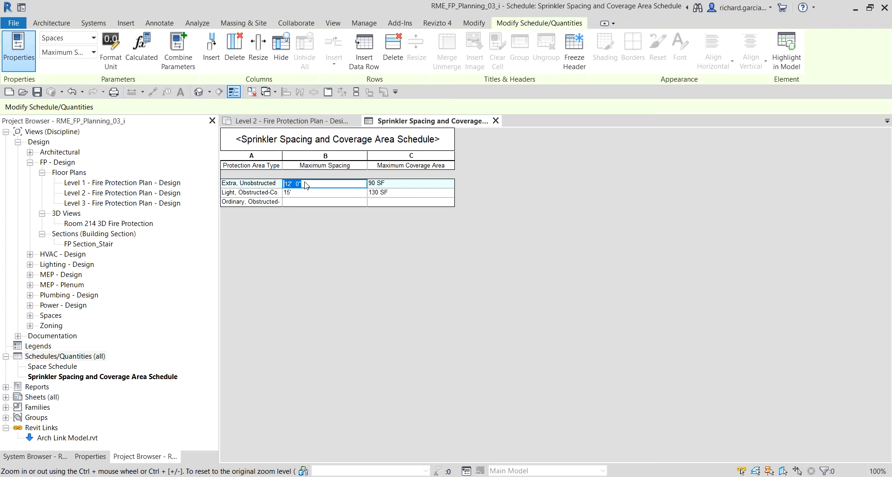
pyautogui.click(302, 203)
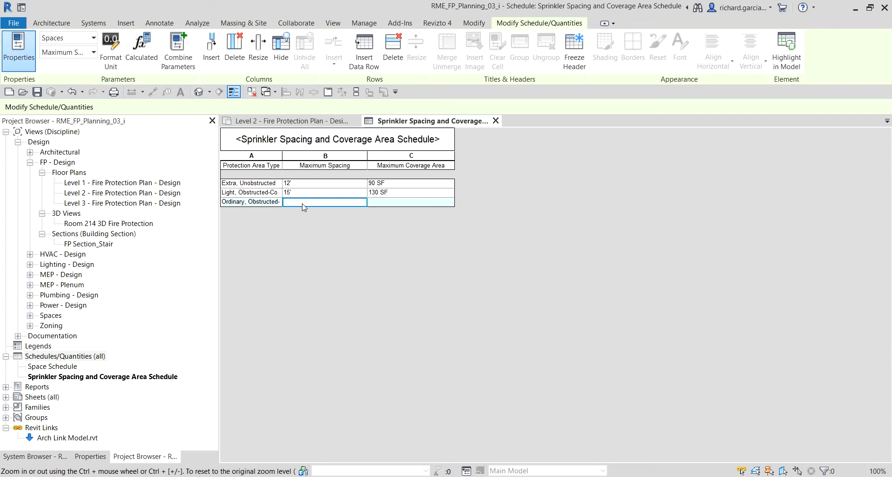
pyautogui.write('15')
pyautogui.click(386, 203)
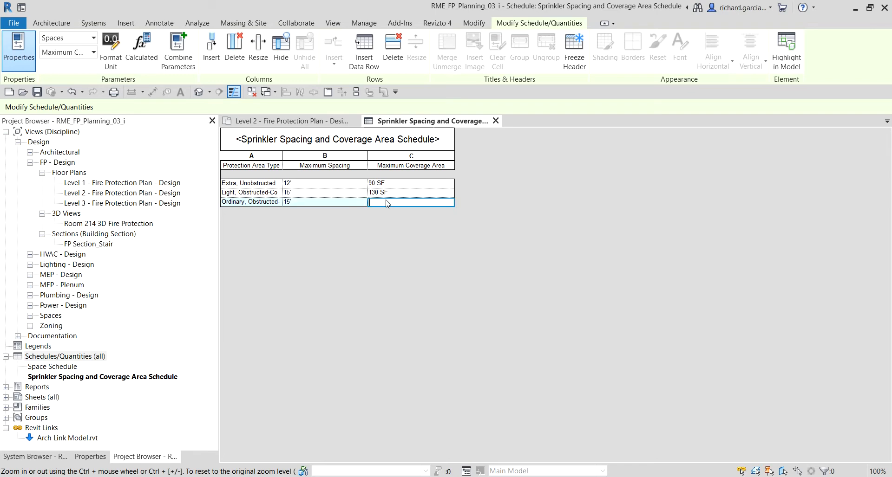
pyautogui.write('130 SF')
pyautogui.click(247, 210)
# Start a new schedule from the project's schedules and choose the Spaces category for it
pyautogui.rightClick(75, 360)
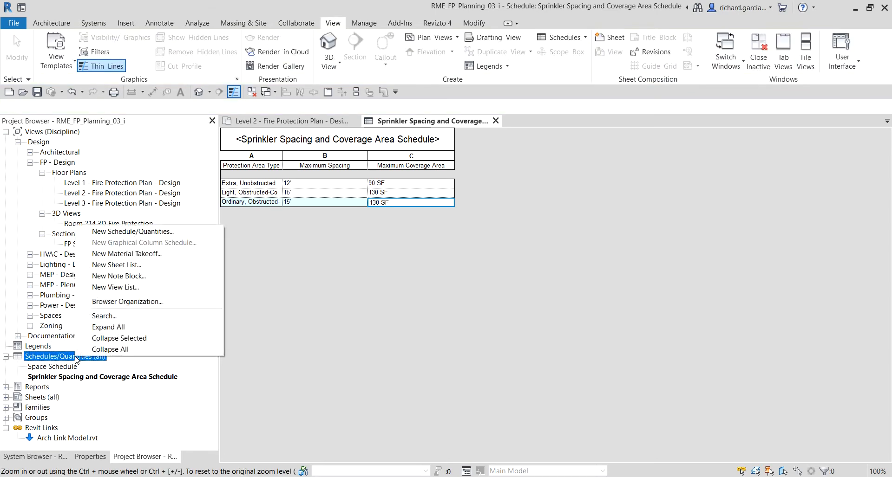
pyautogui.click(130, 237)
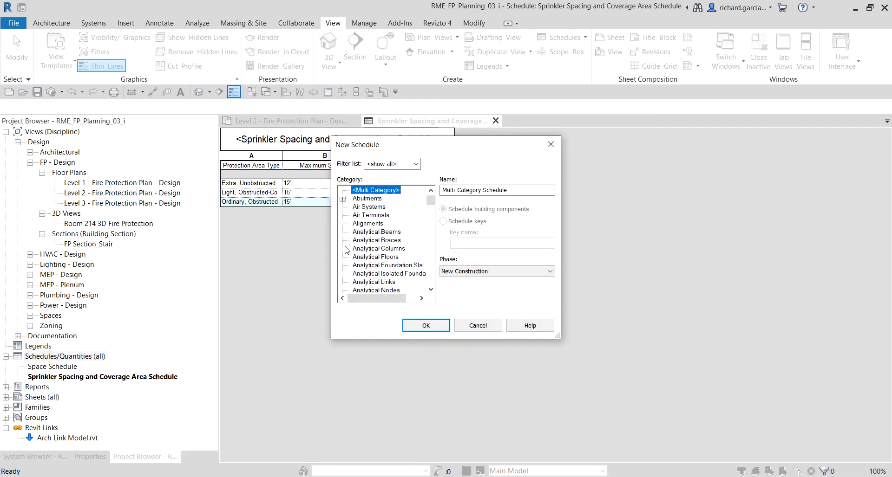
pyautogui.click(377, 250)
pyautogui.press('s')
pyautogui.scroll(-1, 374, 260)
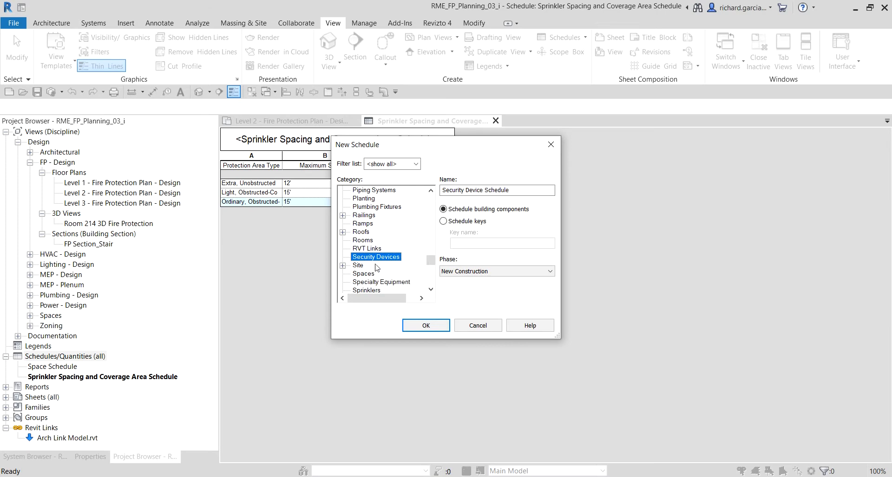
pyautogui.click(371, 274)
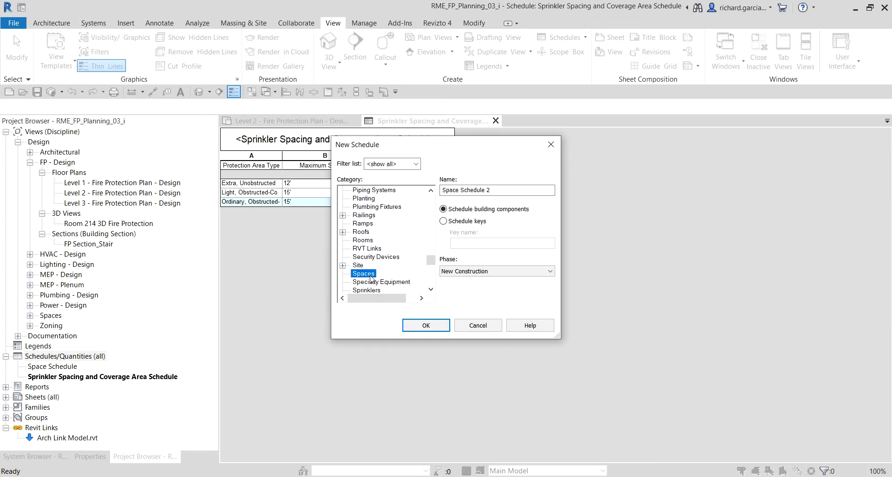
# Name the Spaces schedule "Sprinkler Schedule", keep it as a building components schedule in the New Construction phase, and create it
pyautogui.click(495, 191)
pyautogui.moveTo(495, 191); pyautogui.dragTo(430, 190)
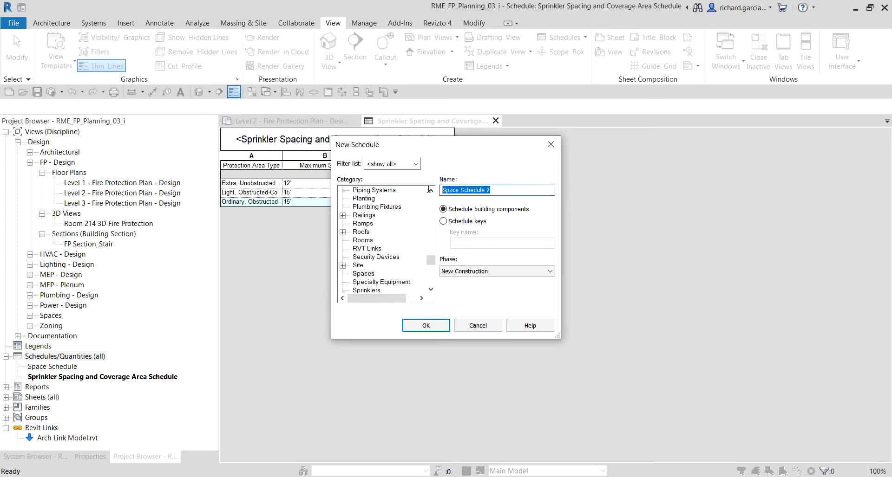
pyautogui.write('Sprinkler')
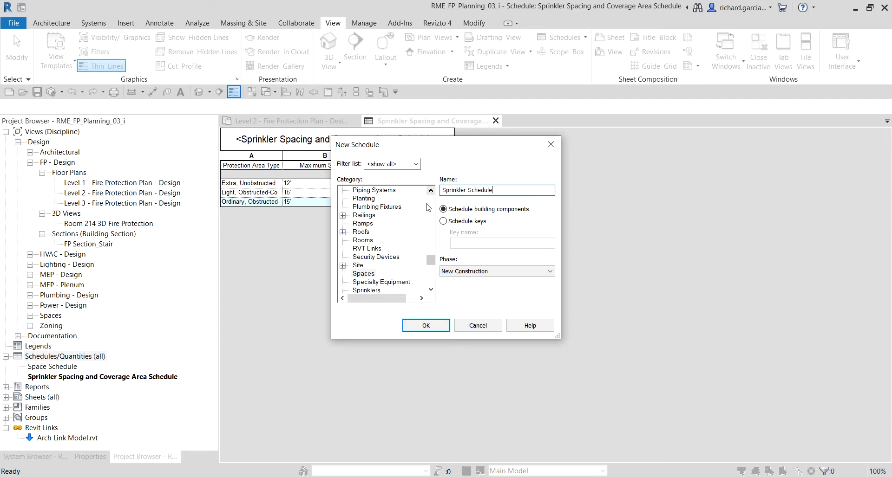
pyautogui.click(485, 210)
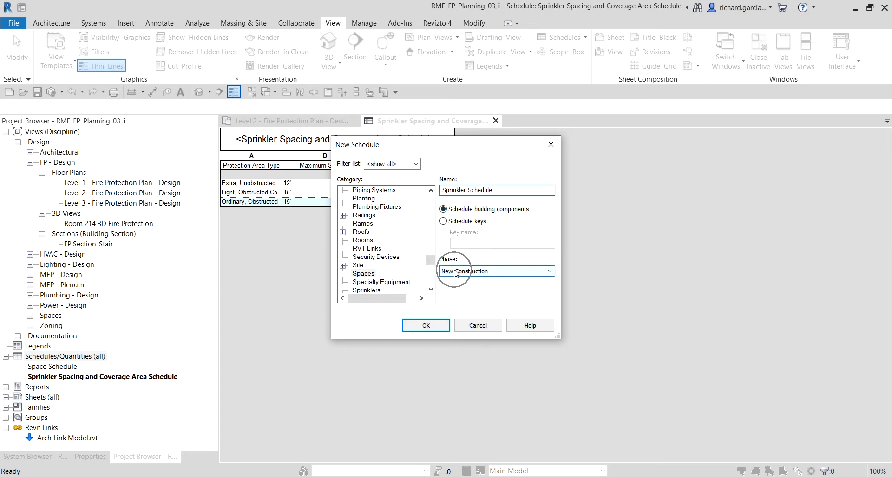
pyautogui.click(433, 327)
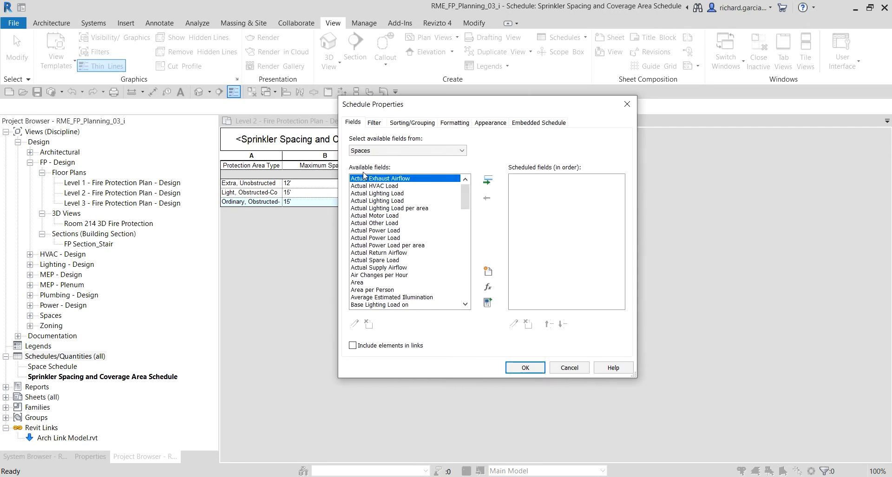
# Add the Number, Name and Sprinkler Zone fields, in that order, to the Sprinkler Schedule's scheduled fields
pyautogui.scroll(-7, 387, 264)
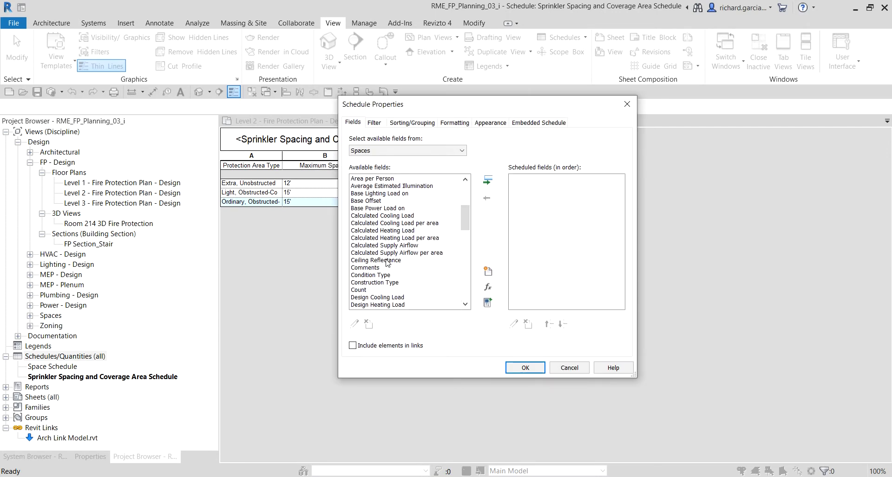
pyautogui.scroll(-3, 387, 264)
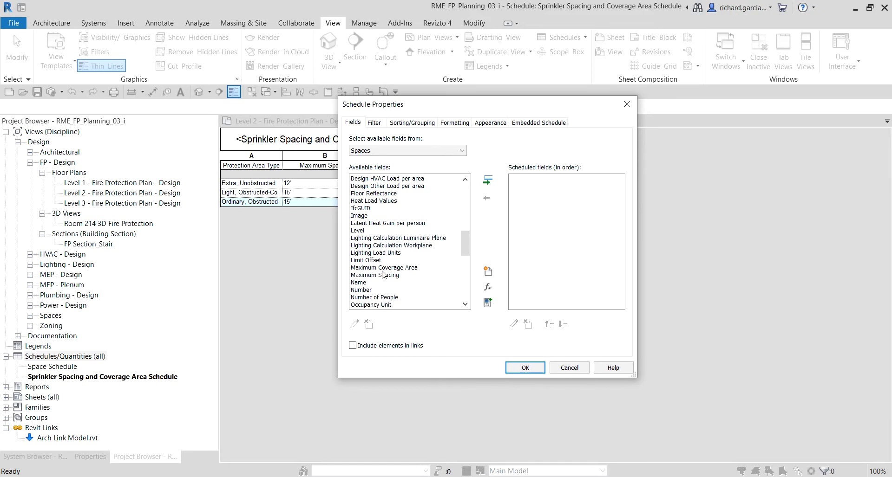
pyautogui.click(370, 290)
pyautogui.doubleClick(369, 291)
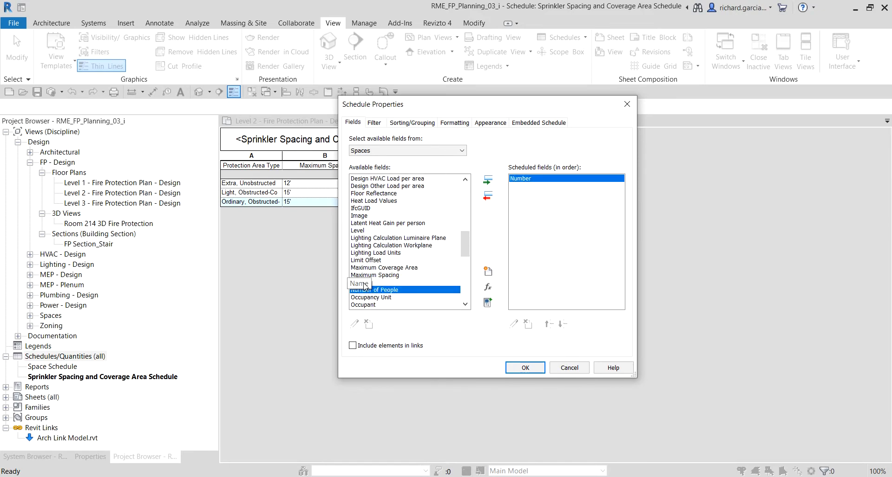
pyautogui.doubleClick(364, 283)
pyautogui.scroll(-10, 364, 285)
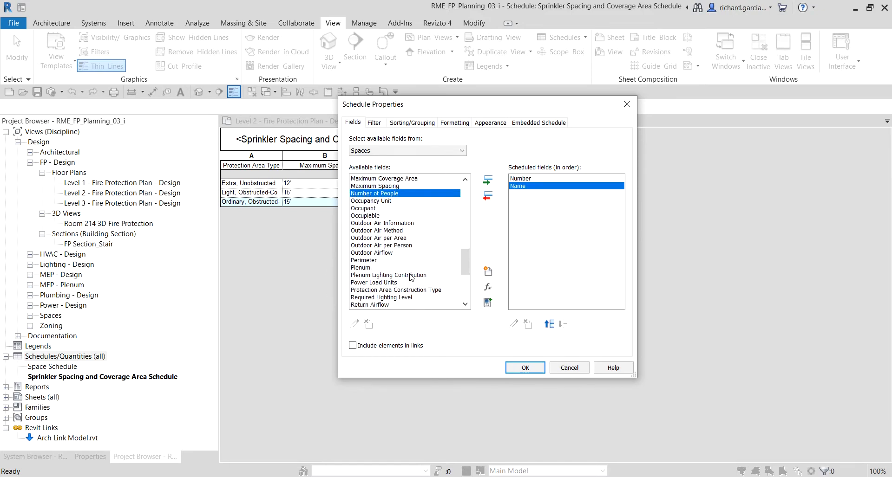
pyautogui.scroll(-2, 388, 278)
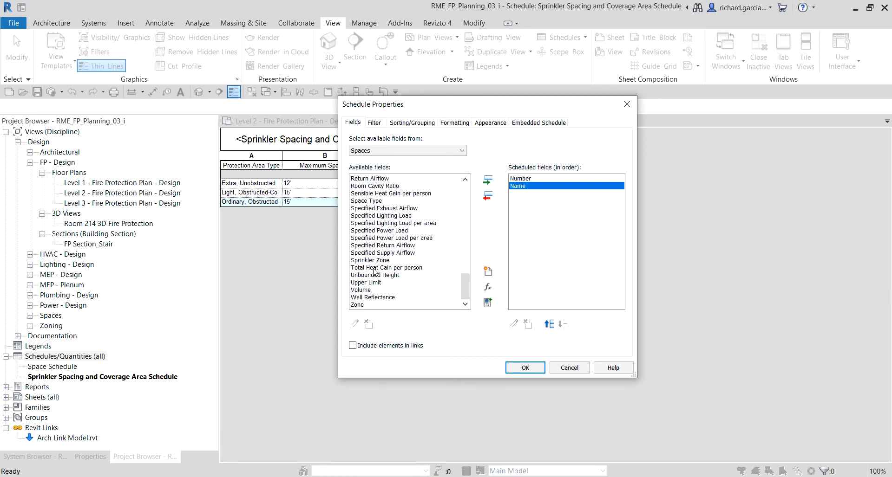
pyautogui.doubleClick(371, 260)
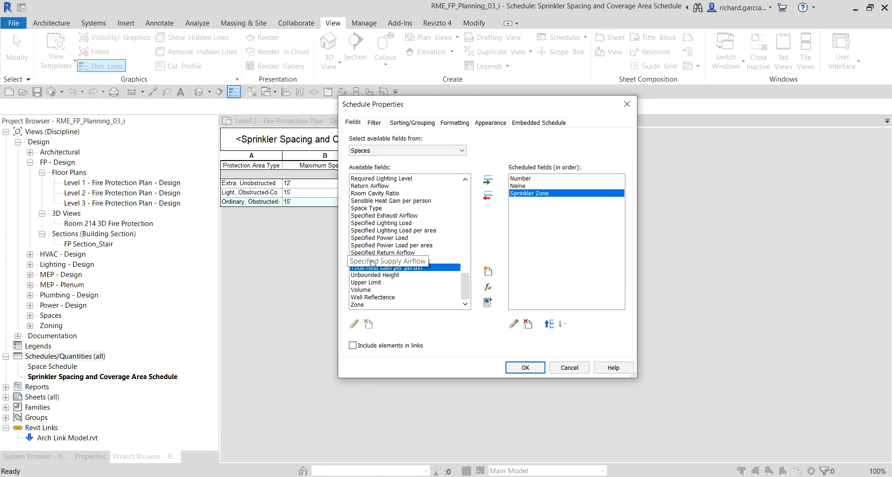
# Add the Level field and the Area field to the scheduled fields after Sprinkler Zone
pyautogui.scroll(10, 373, 247)
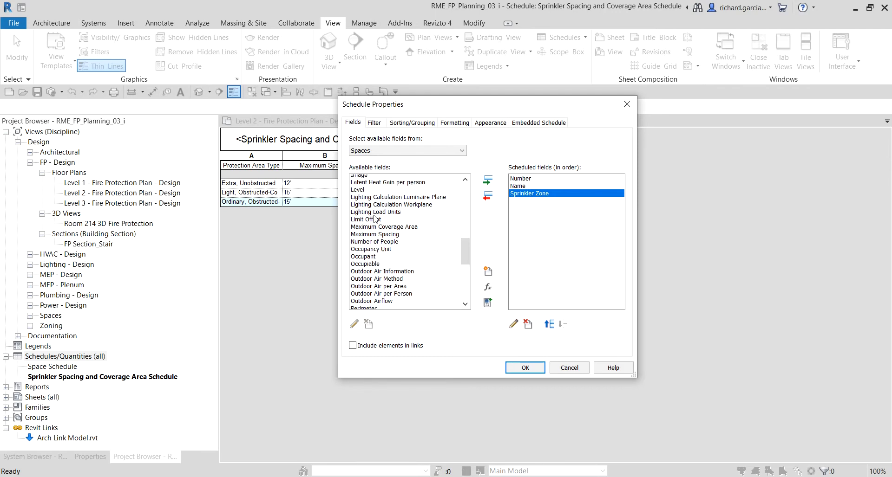
pyautogui.scroll(2, 376, 219)
pyautogui.doubleClick(363, 224)
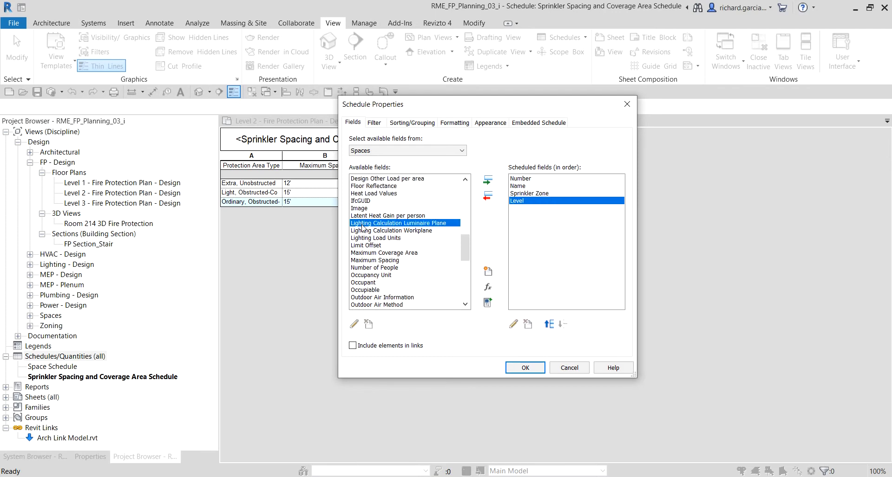
pyautogui.scroll(15, 386, 251)
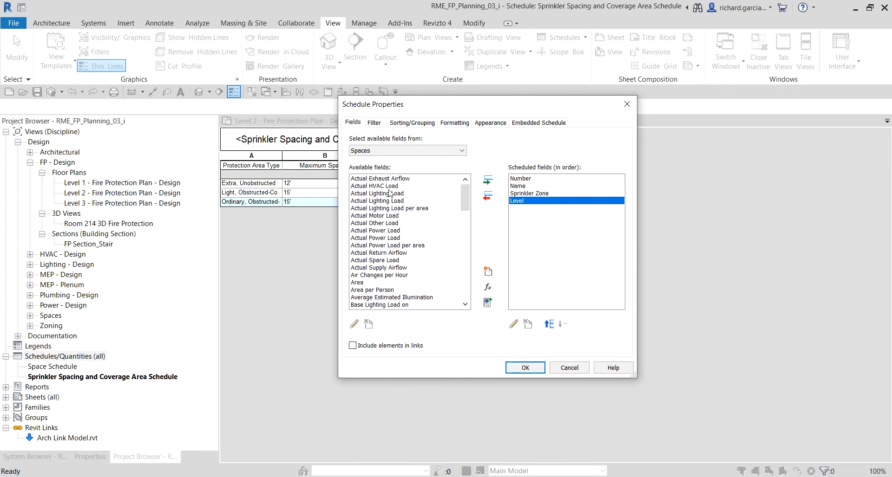
pyautogui.doubleClick(365, 282)
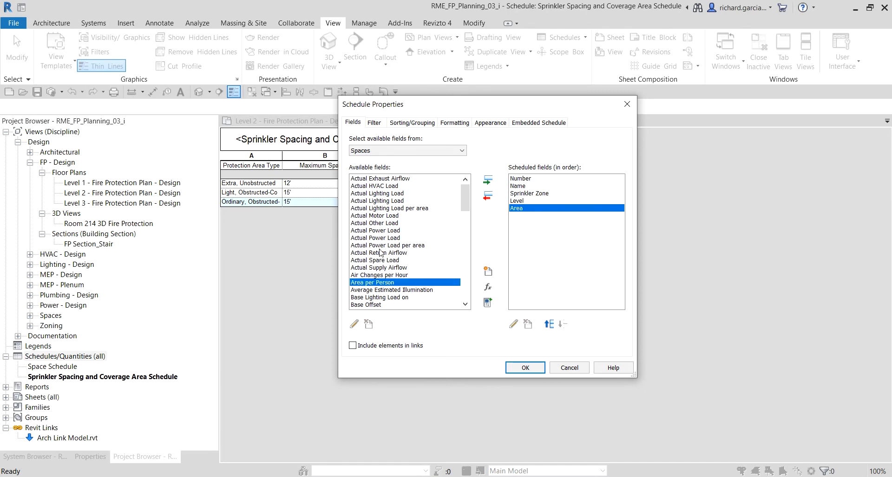
# Add the Protection Area Construction Type, Maximum Coverage Area and Maximum Spacing fields to the scheduled fields after Area
pyautogui.scroll(-15, 379, 253)
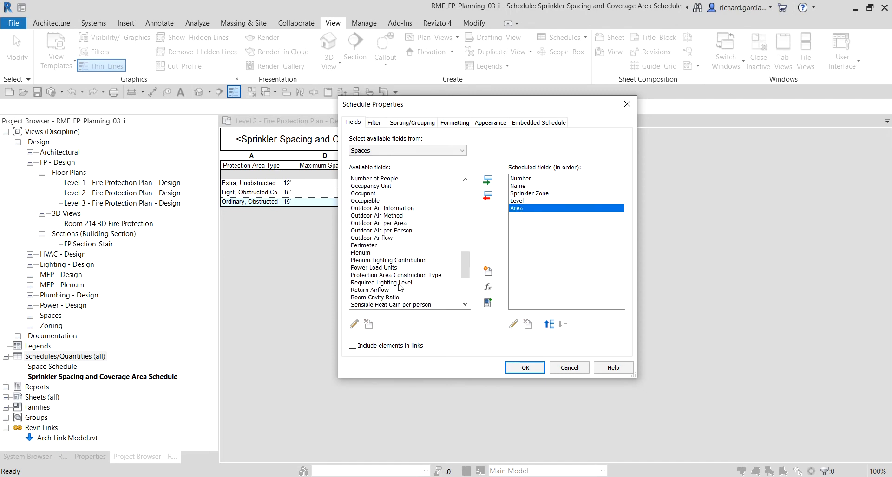
pyautogui.click(382, 276)
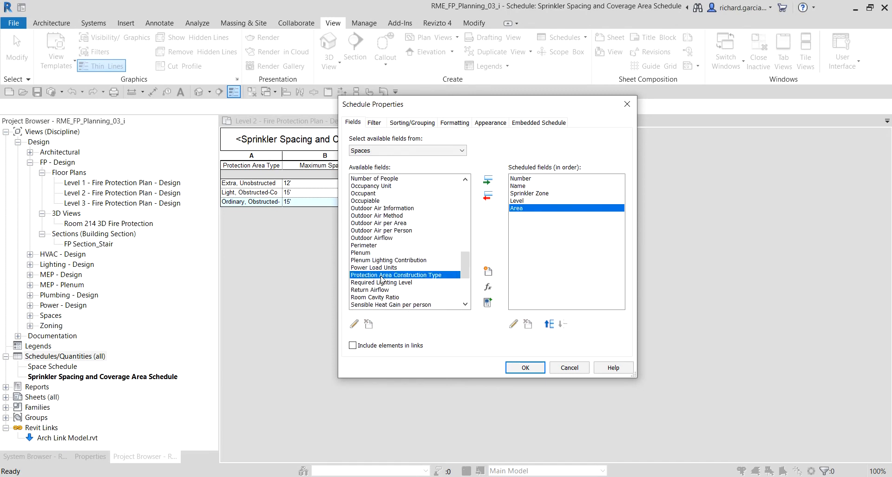
pyautogui.doubleClick(382, 276)
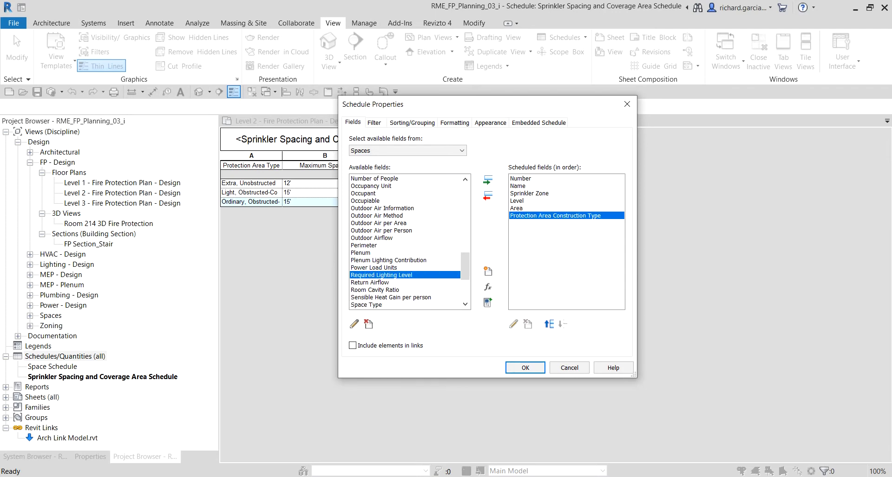
pyautogui.scroll(-4, 409, 264)
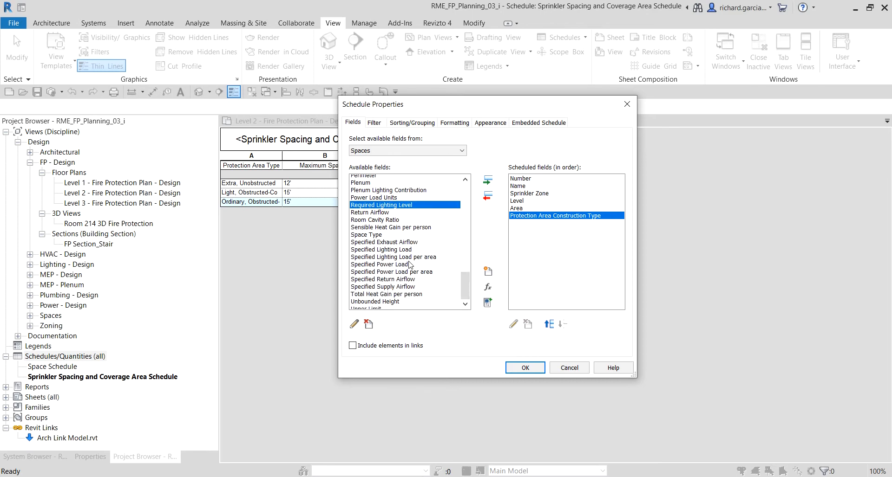
pyautogui.scroll(6, 408, 265)
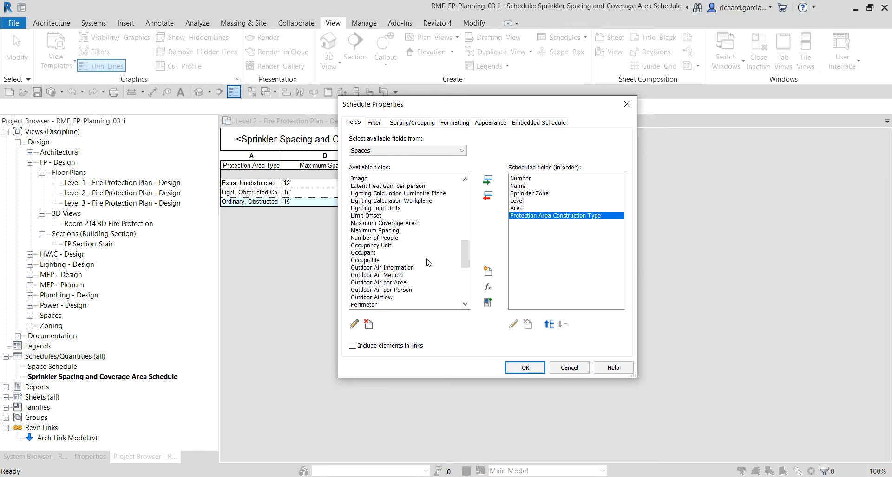
pyautogui.doubleClick(402, 224)
pyautogui.doubleClick(391, 223)
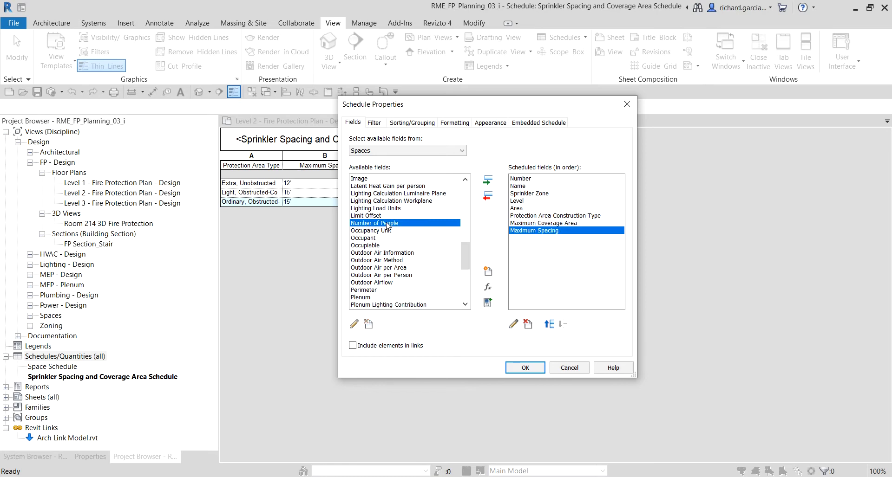
pyautogui.click(541, 240)
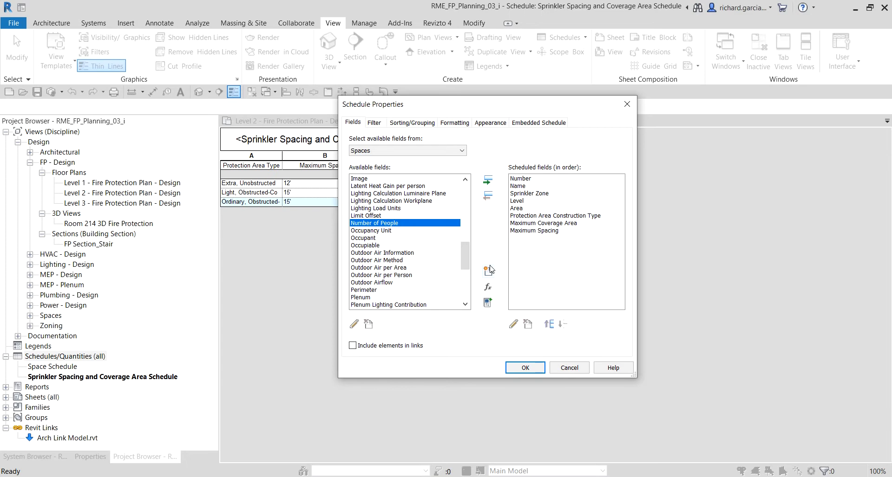
# Start a calculated value named "Minimum Sprinklers", keeping it a formula with Common discipline and Number type
pyautogui.click(487, 288)
pyautogui.click(488, 288)
pyautogui.click(488, 288)
pyautogui.click(488, 287)
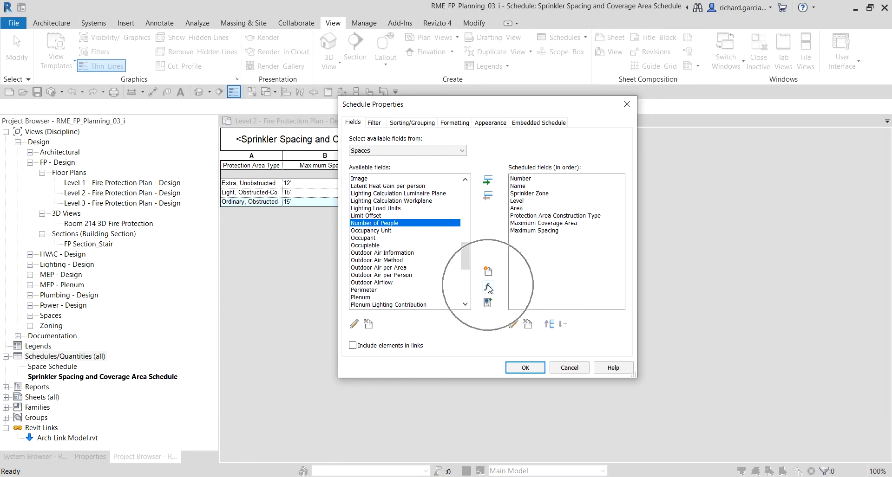
pyautogui.click(487, 288)
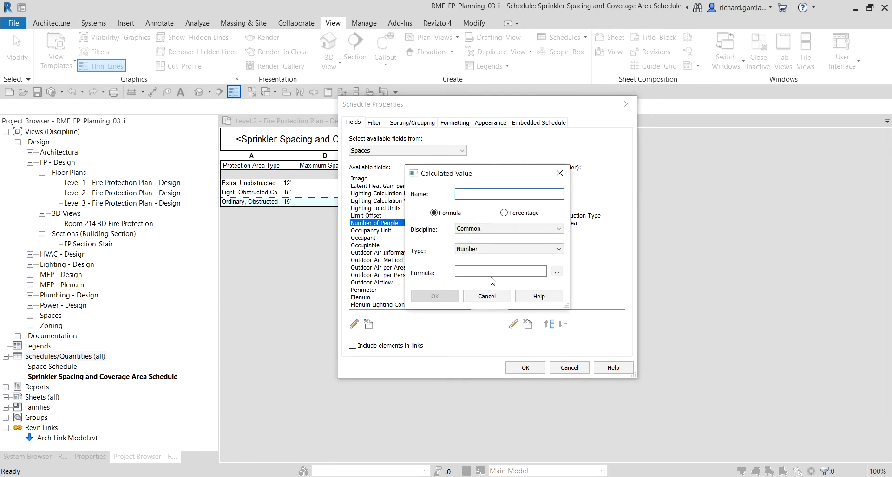
pyautogui.click(467, 198)
pyautogui.write('Minimum Sprinklers')
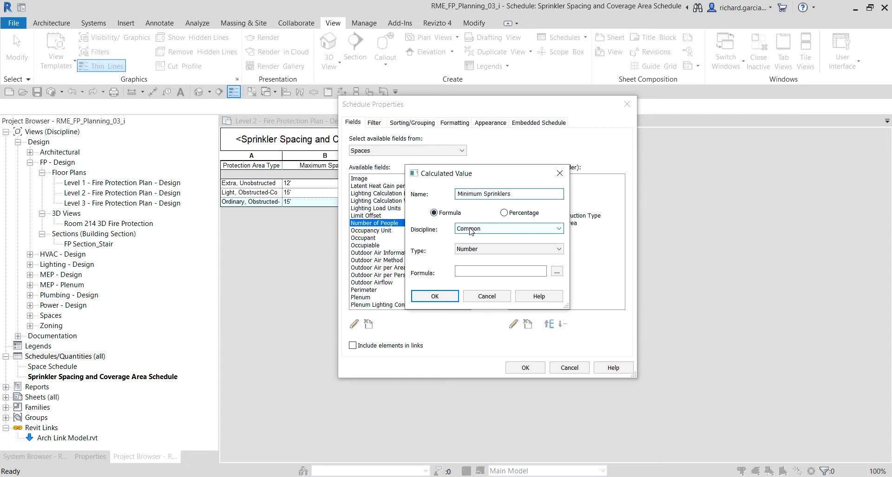
pyautogui.click(448, 214)
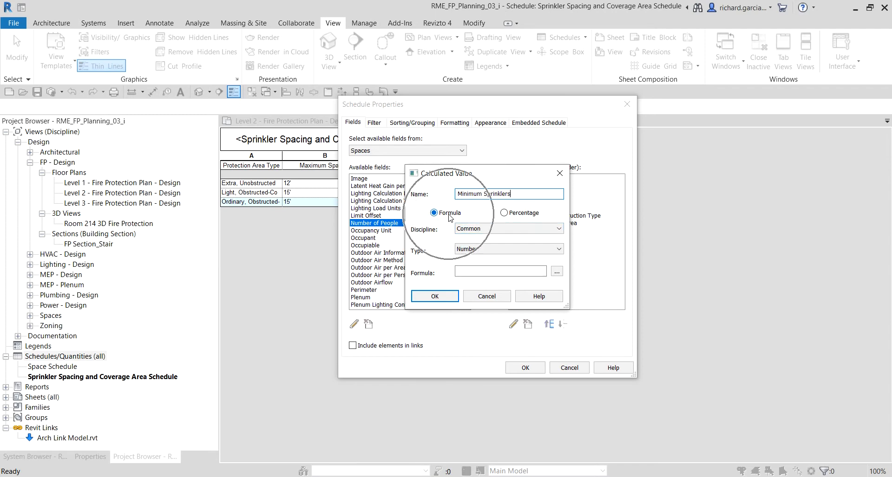
pyautogui.click(470, 249)
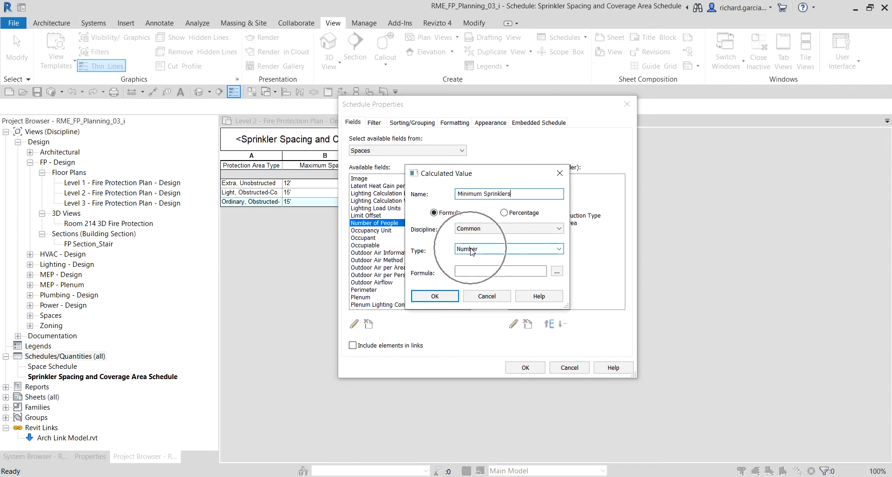
# Build the Minimum Sprinklers formula as Area/Maximum Coverage Area from the schedule's fields and add the calculated value
pyautogui.click(562, 275)
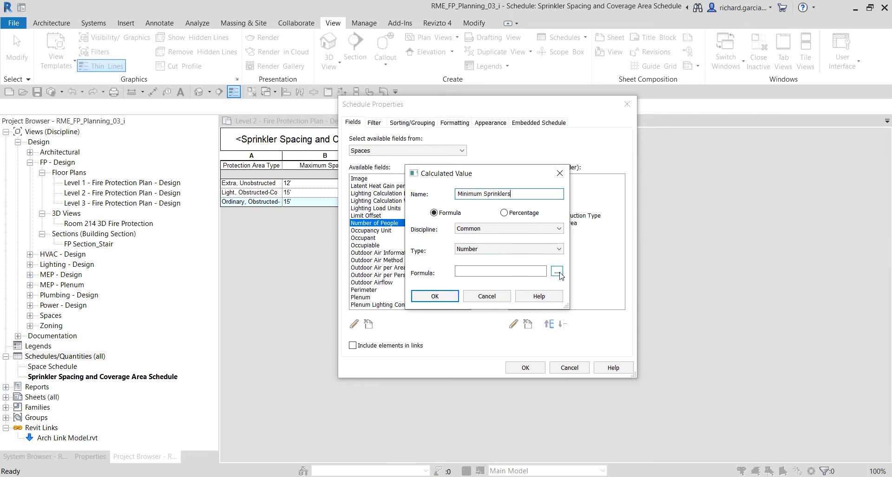
pyautogui.click(560, 274)
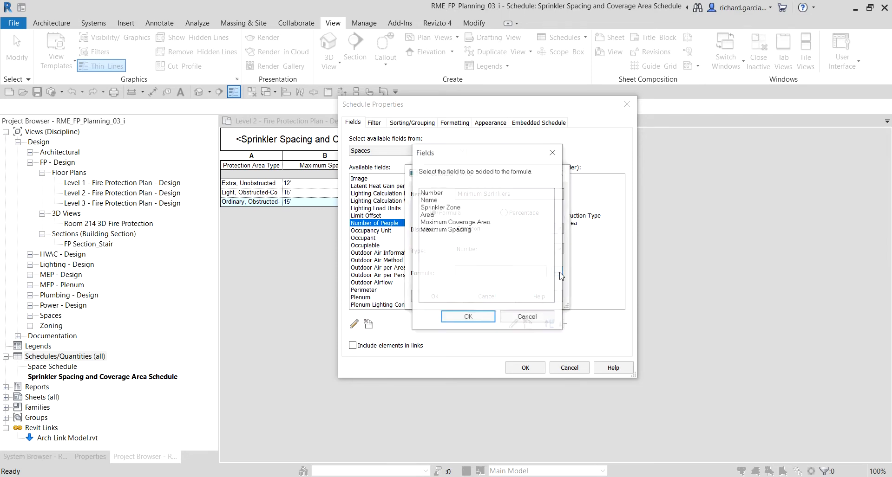
pyautogui.click(430, 215)
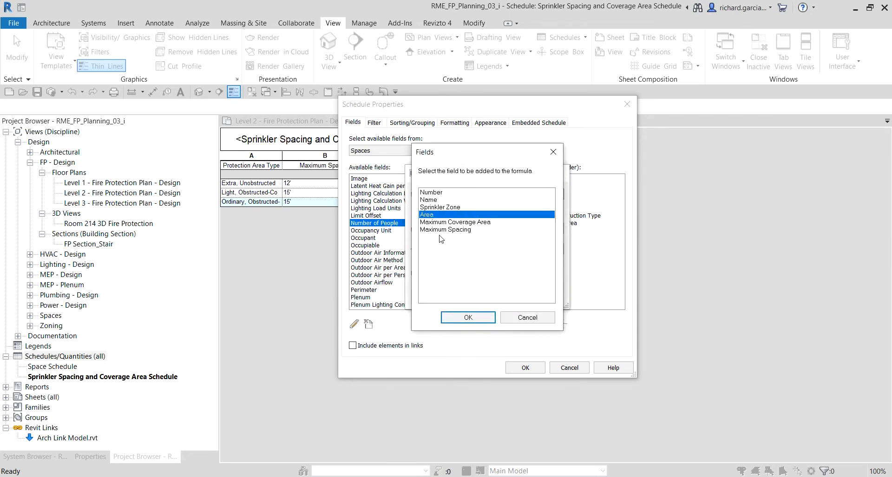
pyautogui.click(470, 318)
pyautogui.click(477, 271)
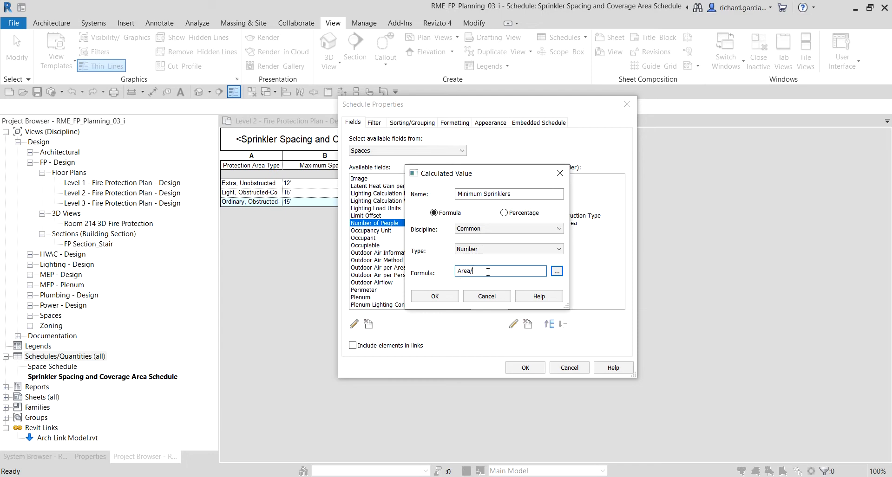
pyautogui.click(554, 271)
pyautogui.click(461, 222)
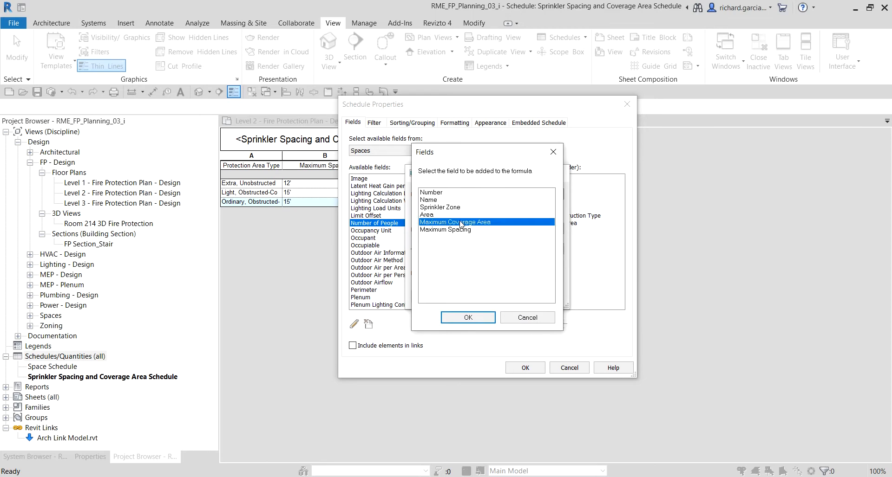
pyautogui.doubleClick(461, 222)
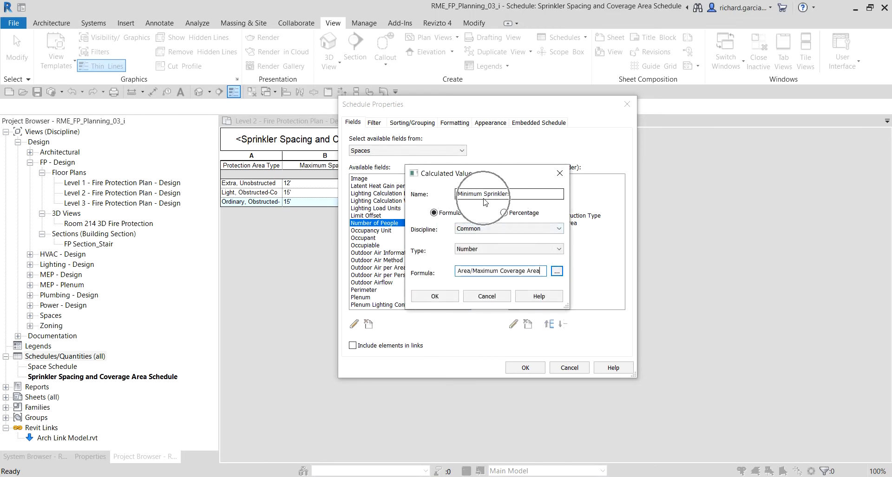
pyautogui.click(435, 297)
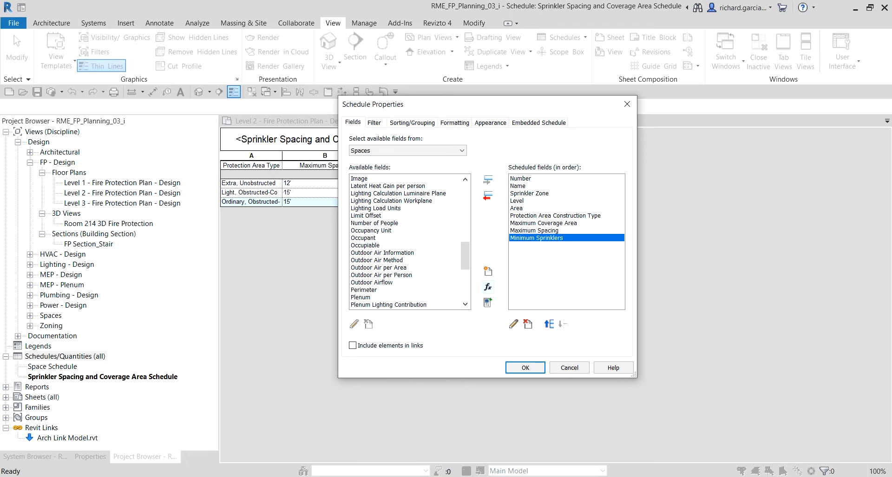
# Format the Minimum Sprinklers field with Fixed units rounded to 0 decimal places instead of default settings, and create the schedule
pyautogui.click(450, 126)
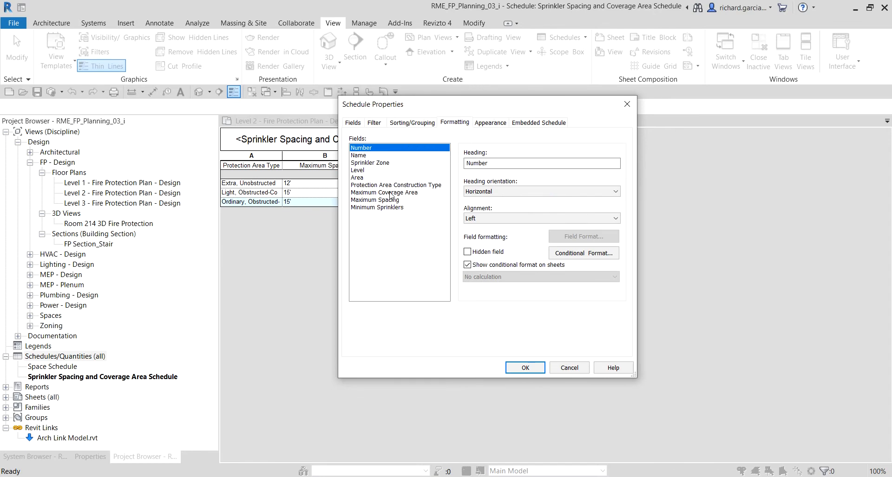
pyautogui.click(387, 207)
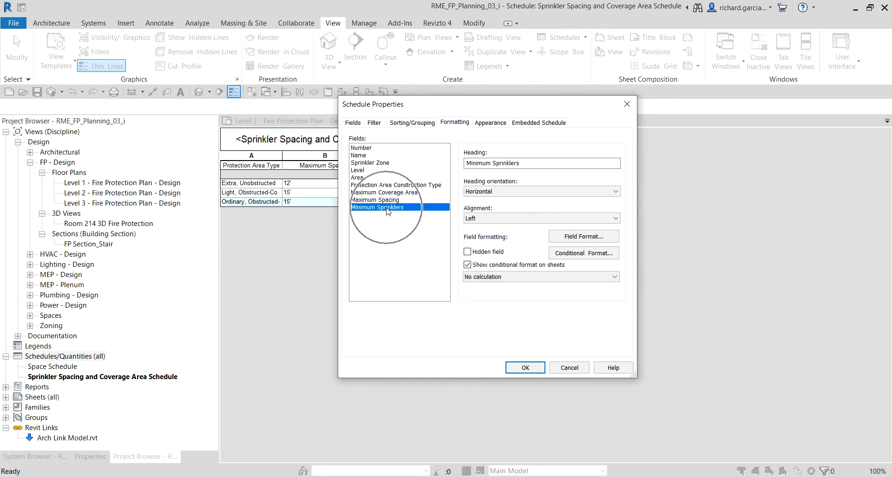
pyautogui.click(568, 237)
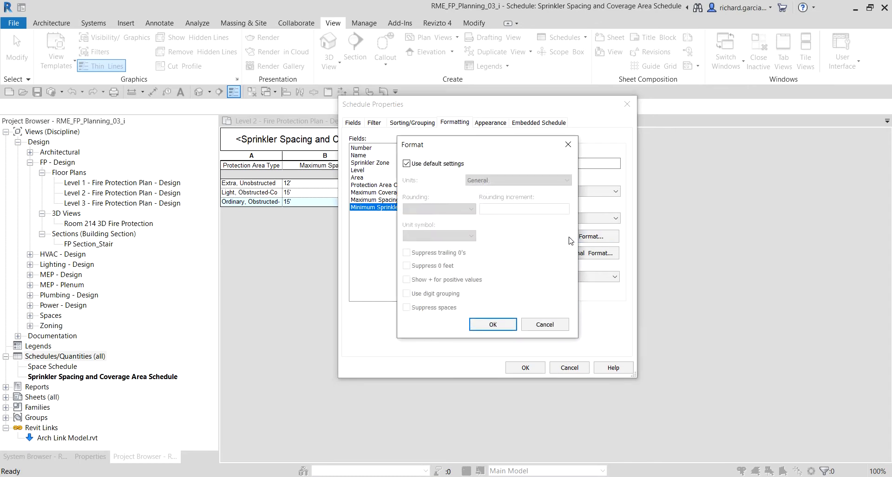
pyautogui.click(407, 165)
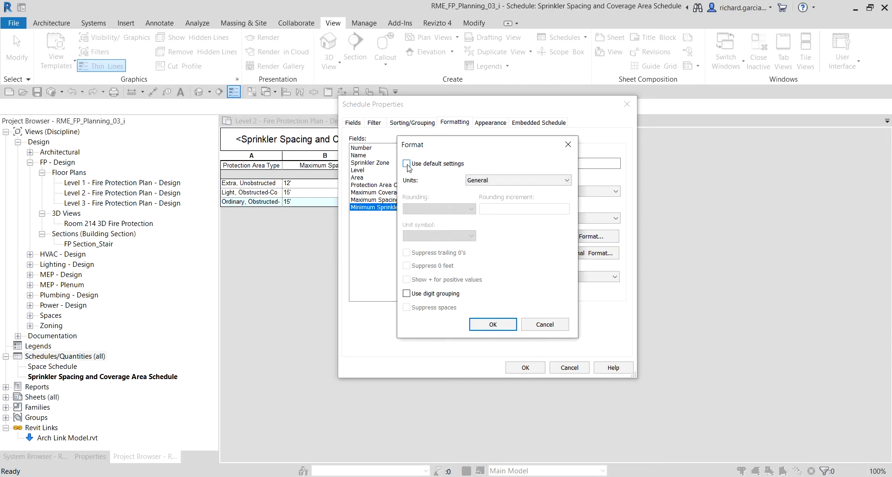
pyautogui.click(483, 183)
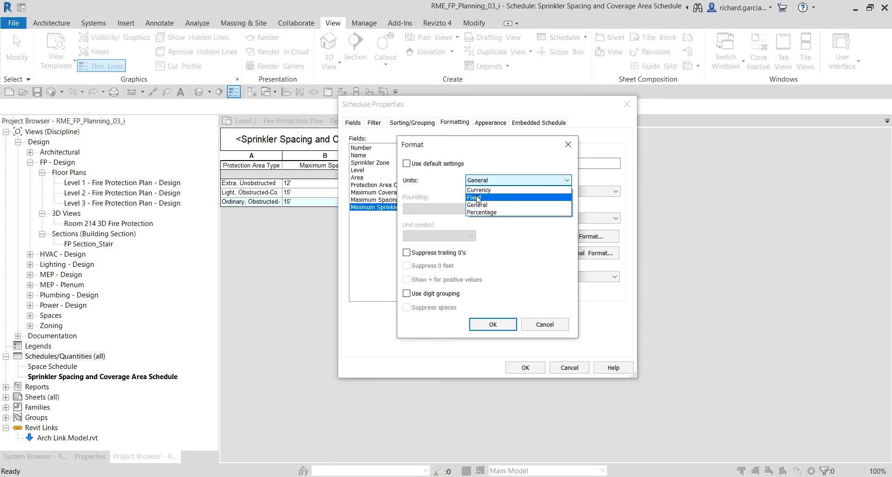
pyautogui.click(478, 199)
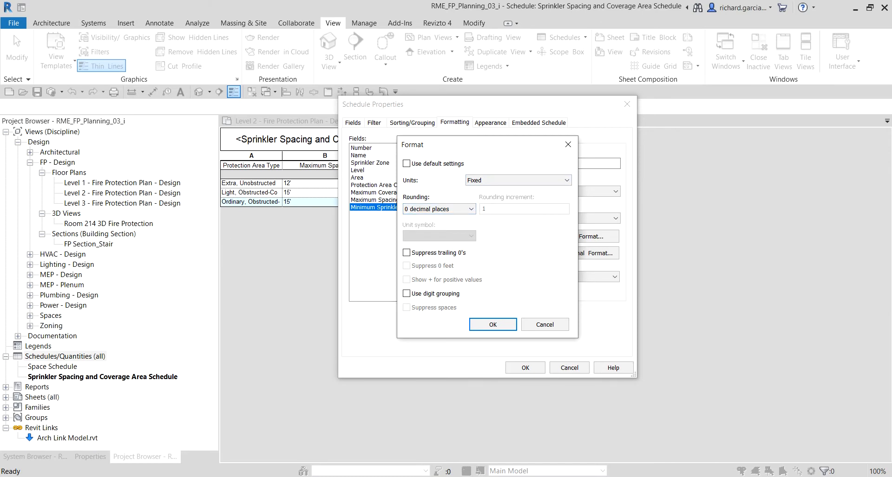
pyautogui.click(495, 326)
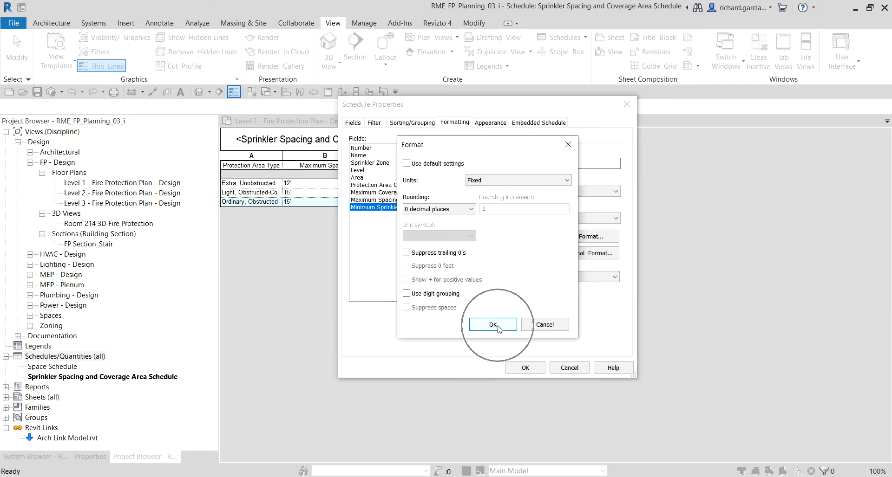
pyautogui.click(526, 368)
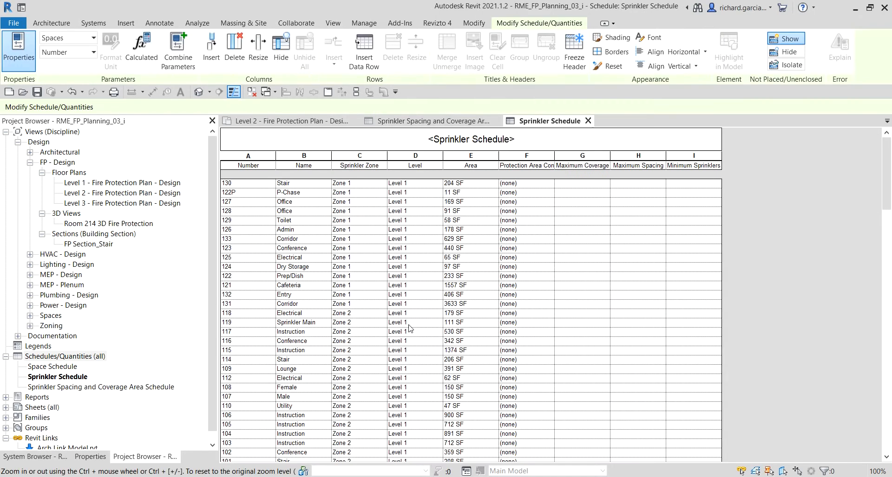
# Sort the Sprinkler Schedule by Level in ascending order, with a header and a blank line for each level
pyautogui.scroll(-5, 467, 303)
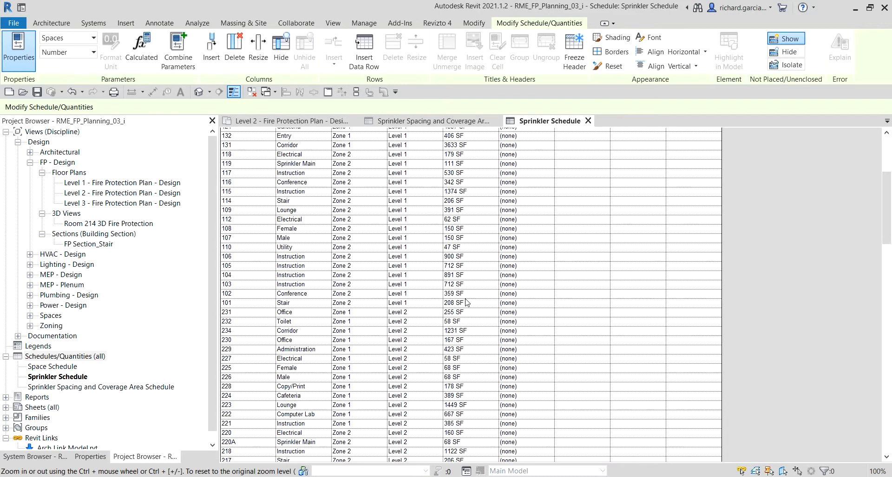
pyautogui.scroll(5, 467, 303)
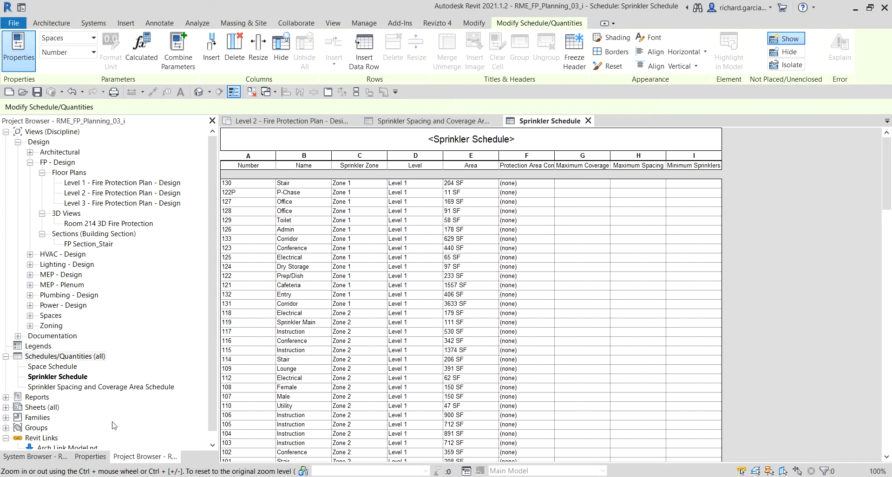
pyautogui.click(91, 457)
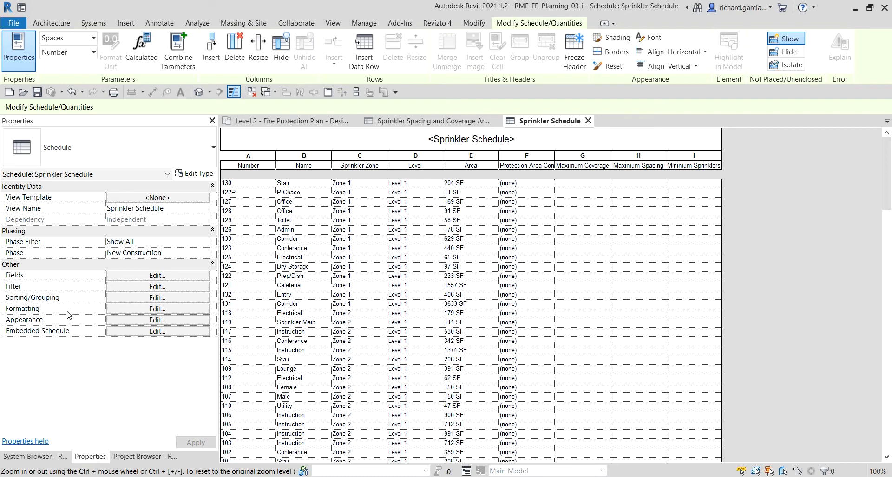
pyautogui.click(46, 301)
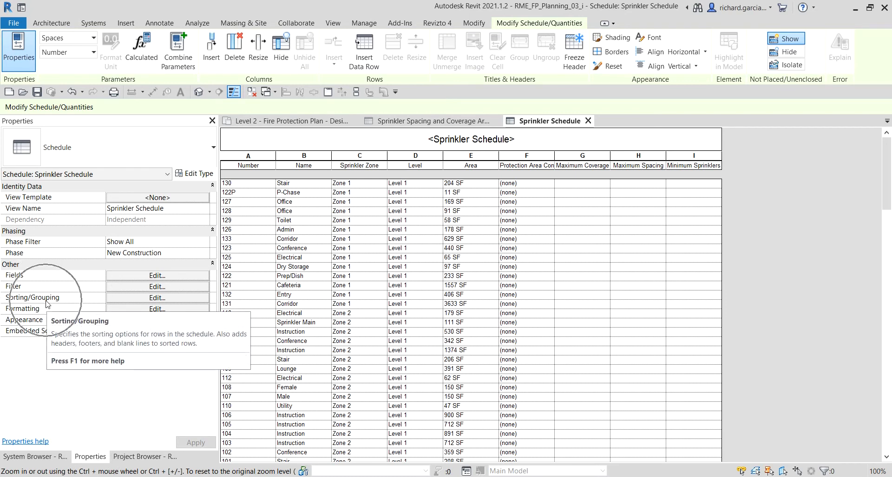
pyautogui.click(150, 298)
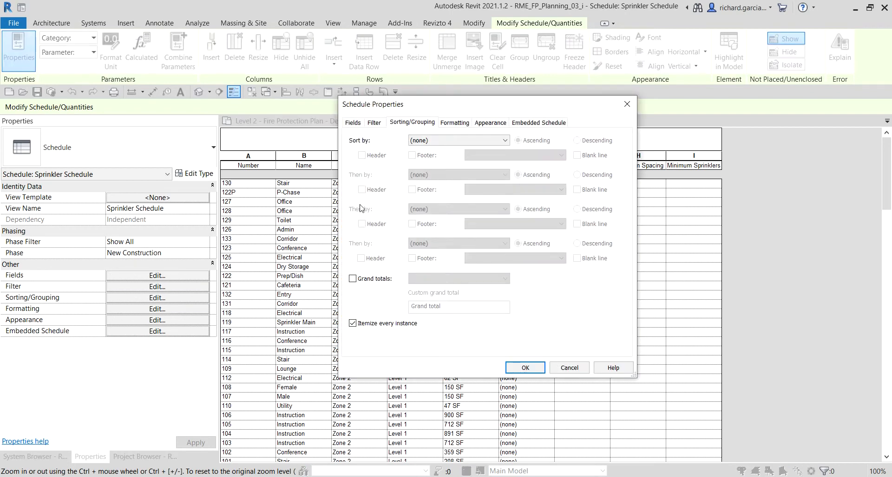
pyautogui.click(436, 140)
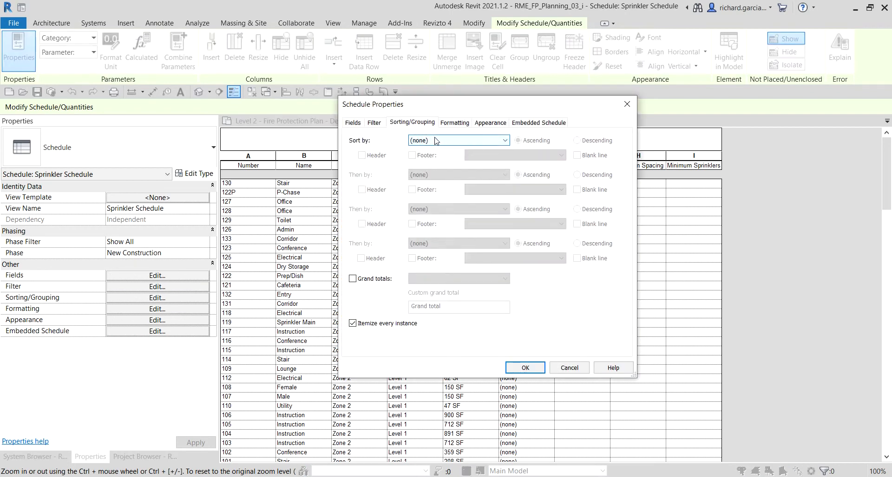
pyautogui.click(435, 141)
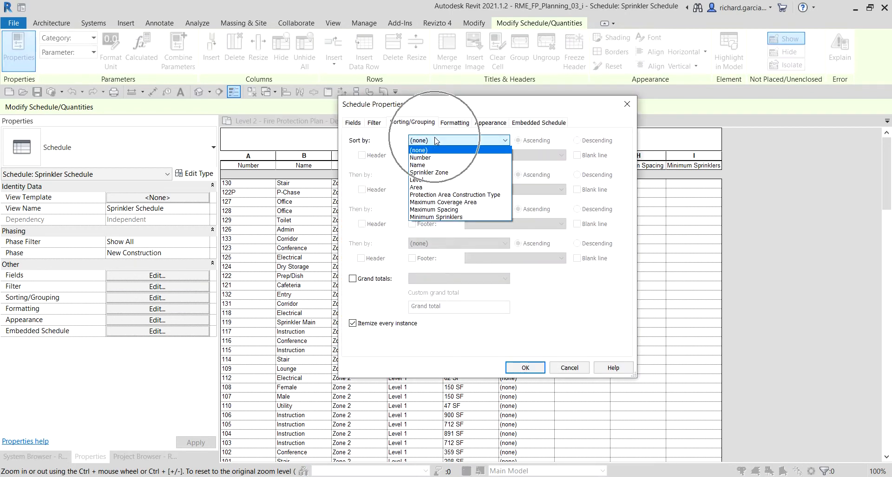
pyautogui.click(423, 180)
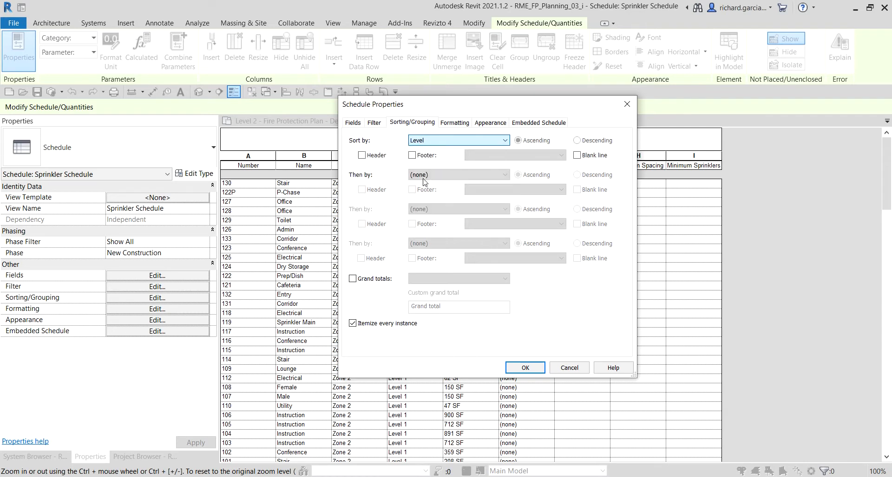
pyautogui.click(362, 156)
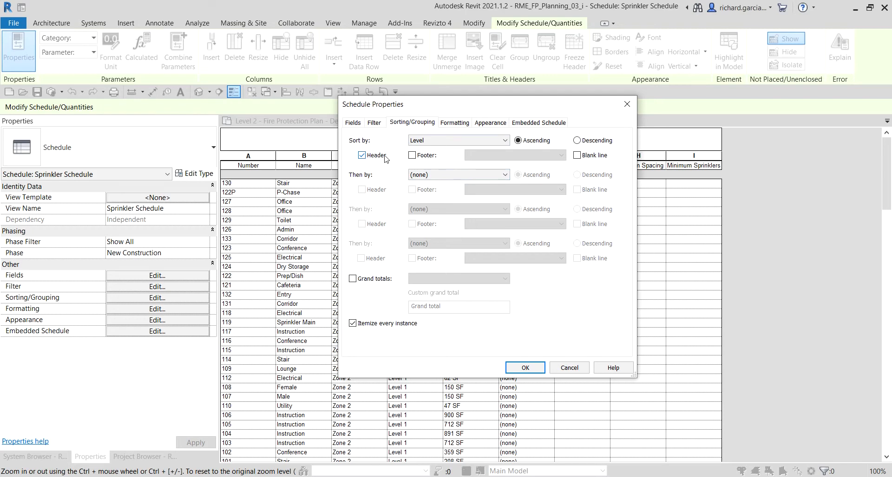
pyautogui.click(578, 157)
# Add Sprinkler Zone as the second sort field with a header and blank line, and Number as the third
pyautogui.click(463, 176)
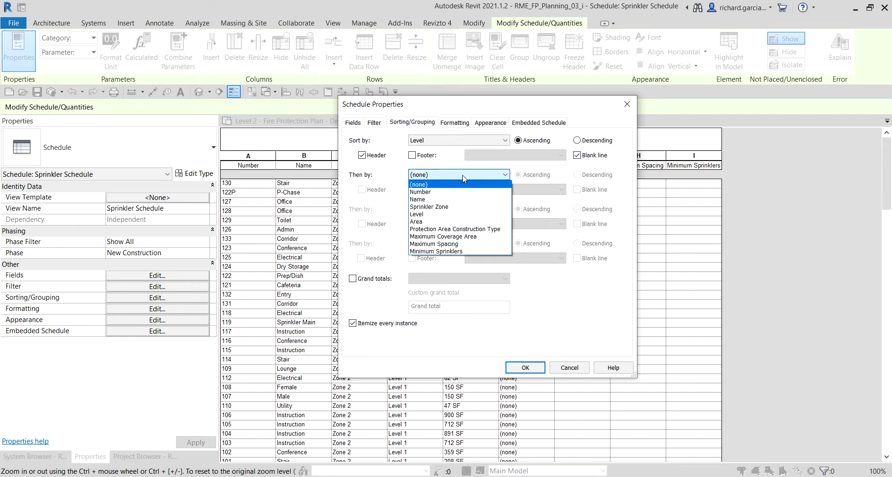
pyautogui.click(445, 209)
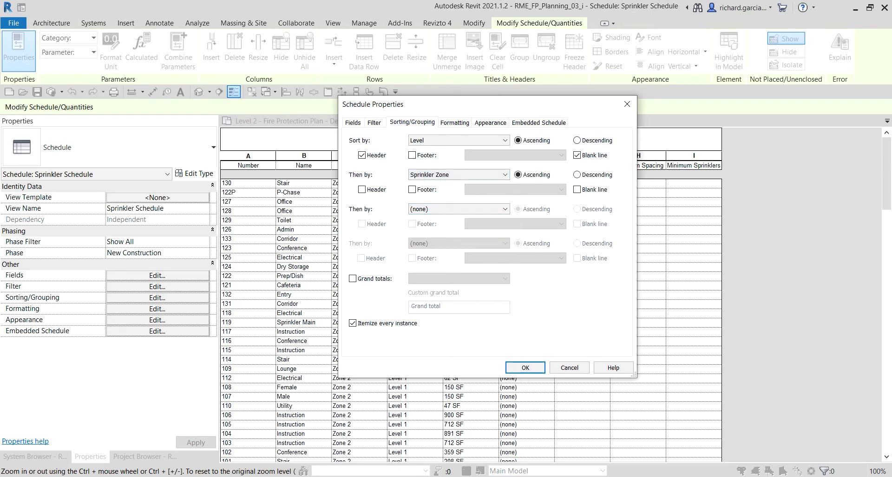
pyautogui.click(363, 190)
pyautogui.click(452, 209)
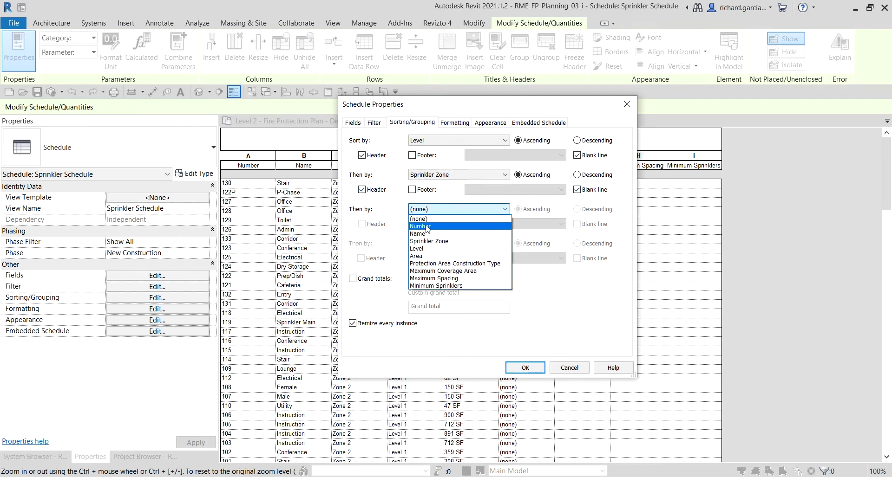
pyautogui.click(428, 226)
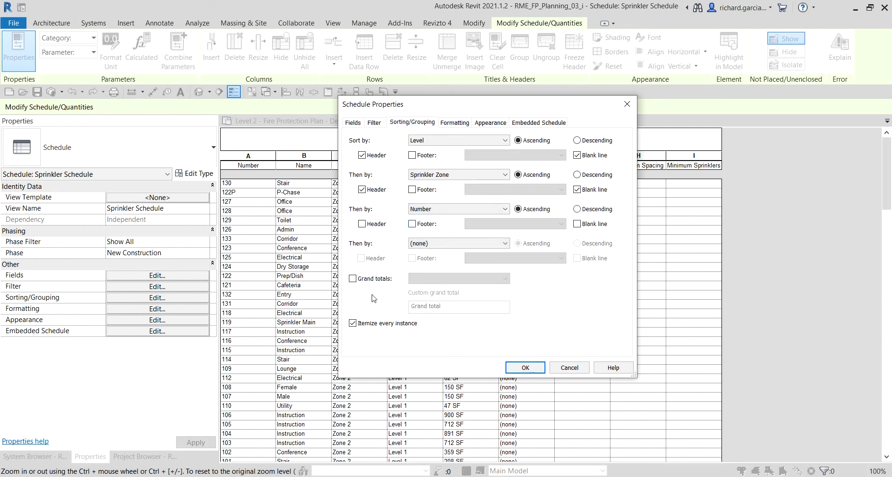
# Turn on grand totals for the schedule and set them to Totals only
pyautogui.click(353, 280)
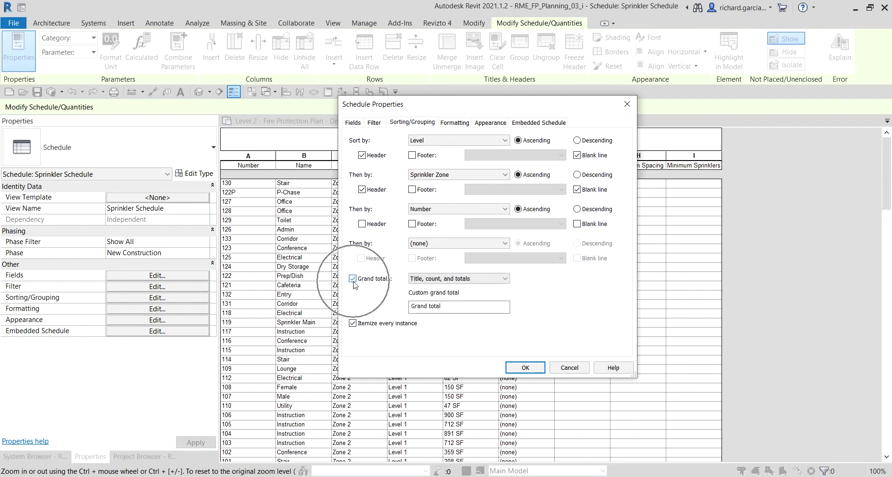
pyautogui.click(445, 280)
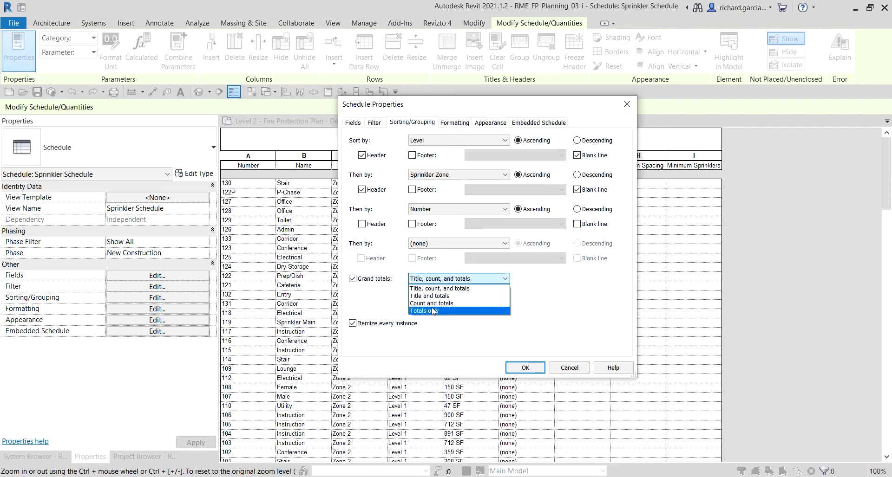
pyautogui.click(433, 311)
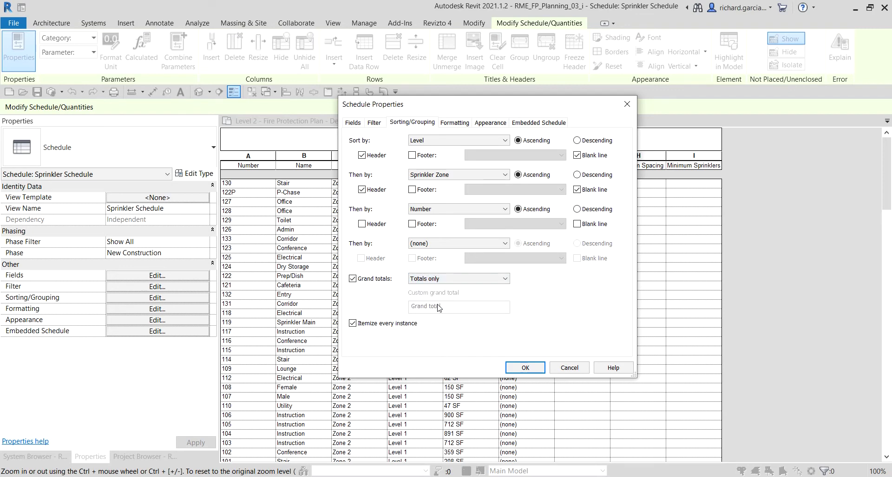
# Make Sprinkler Zone a hidden field in the schedule's formatting
pyautogui.click(455, 123)
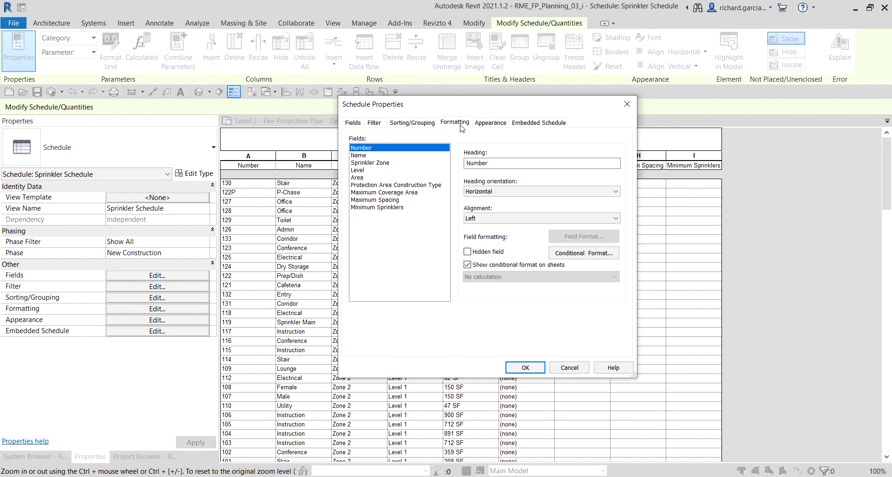
pyautogui.click(384, 164)
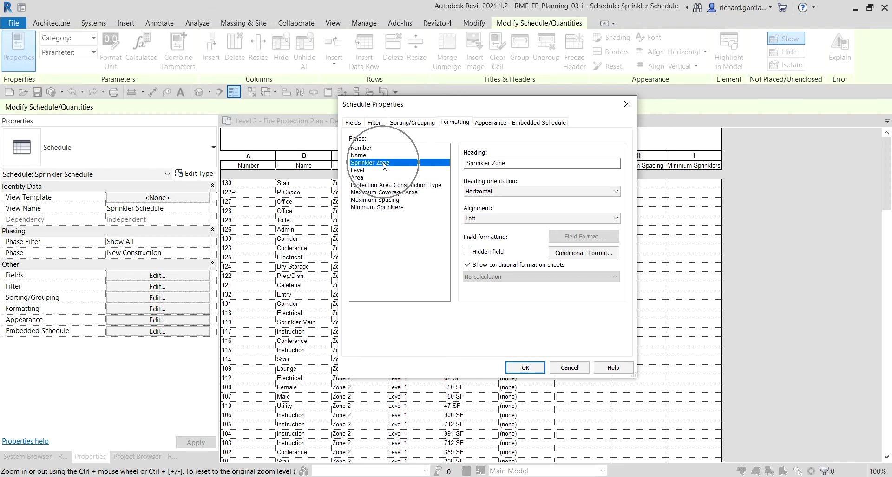
pyautogui.click(384, 164)
pyautogui.click(383, 164)
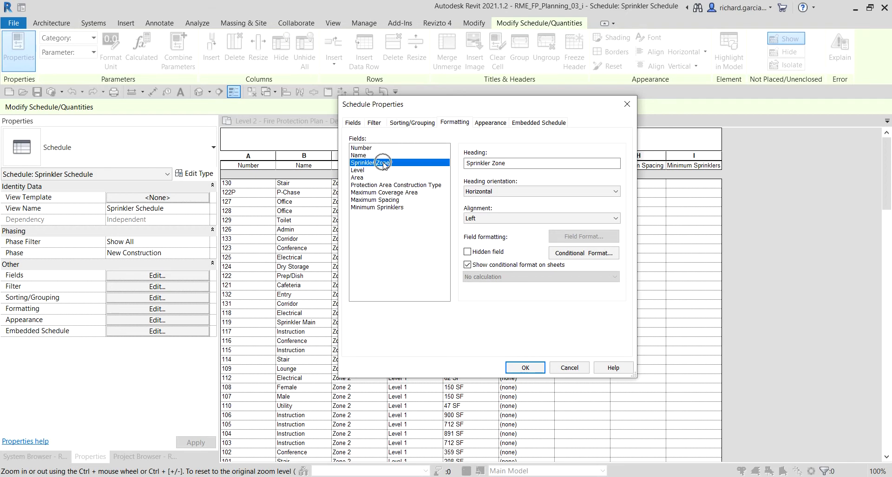
pyautogui.moveTo(457, 105); pyautogui.dragTo(627, 196)
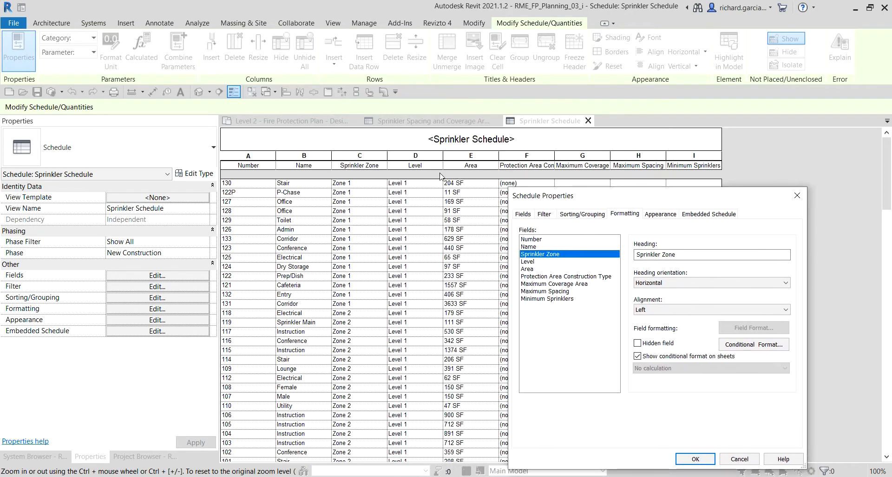
pyautogui.click(357, 165)
pyautogui.click(360, 165)
pyautogui.click(360, 167)
pyautogui.click(361, 170)
pyautogui.moveTo(609, 195); pyautogui.dragTo(525, 124)
pyautogui.click(461, 184)
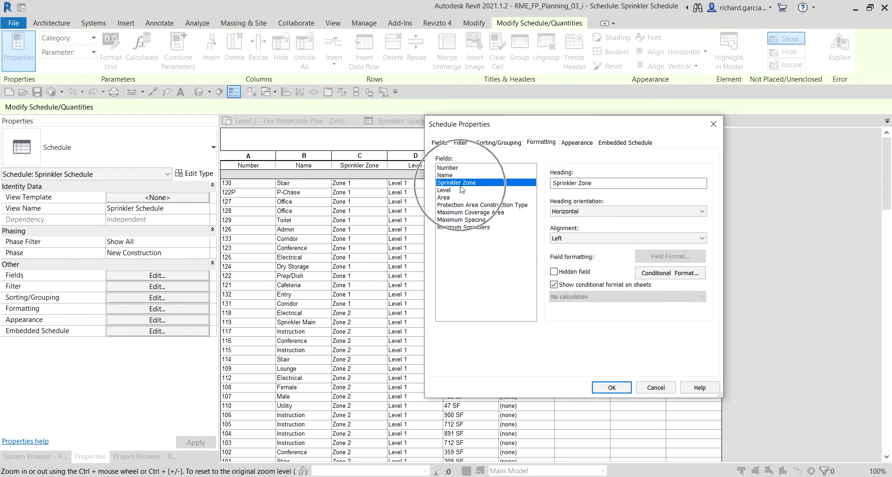
pyautogui.click(554, 274)
pyautogui.click(553, 274)
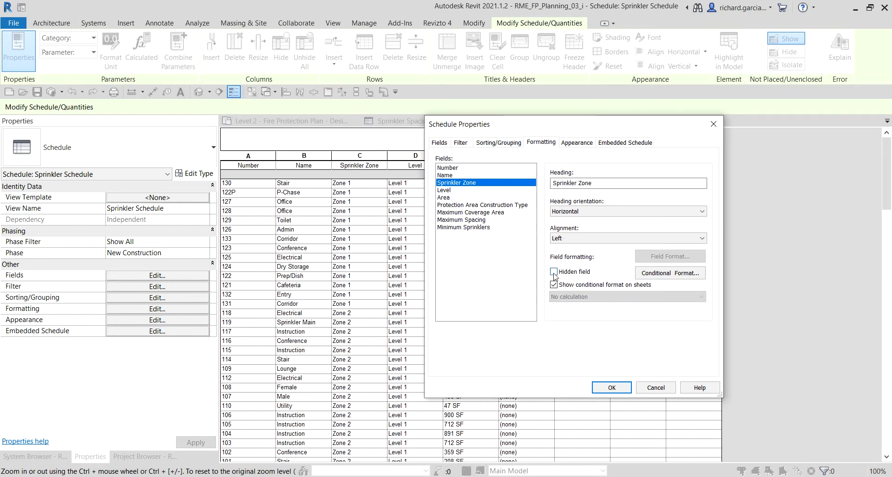
pyautogui.click(553, 274)
pyautogui.click(553, 273)
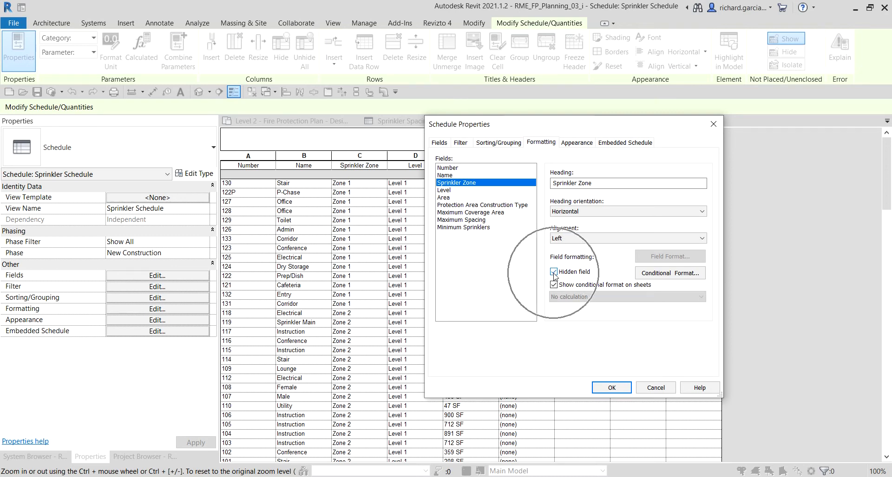
# Make Level a hidden field in the schedule's formatting
pyautogui.click(466, 230)
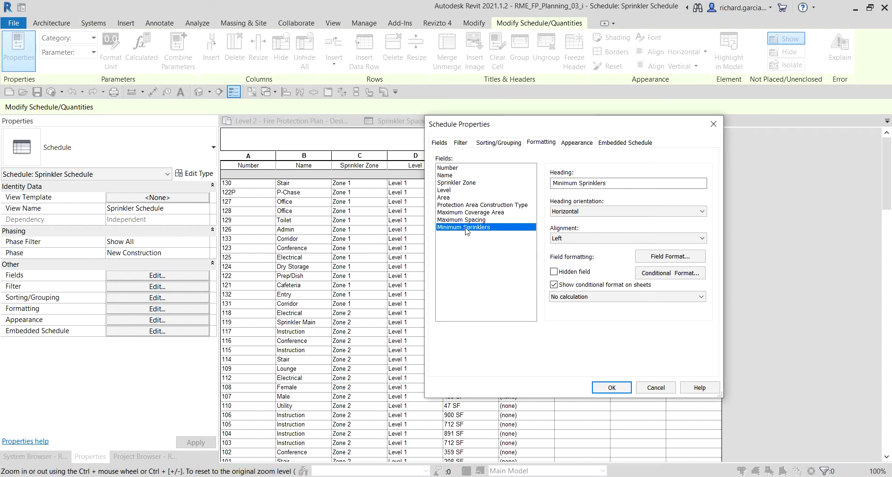
pyautogui.click(449, 190)
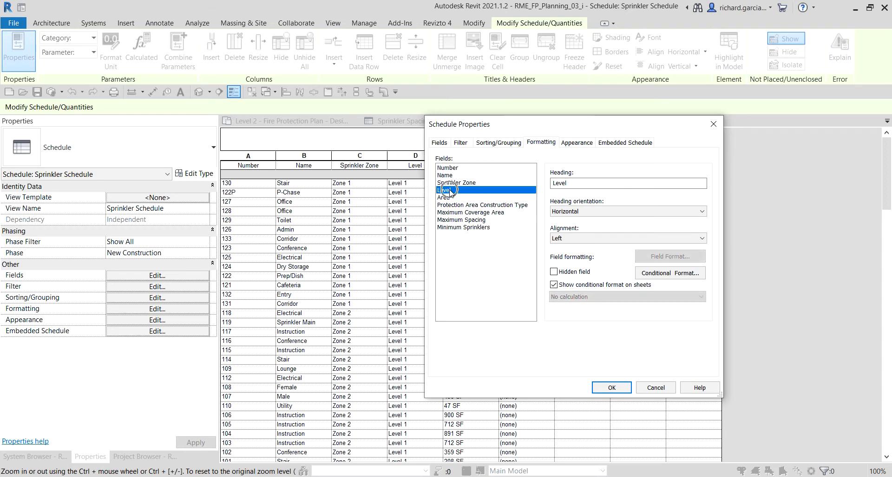
pyautogui.moveTo(504, 124); pyautogui.dragTo(589, 110)
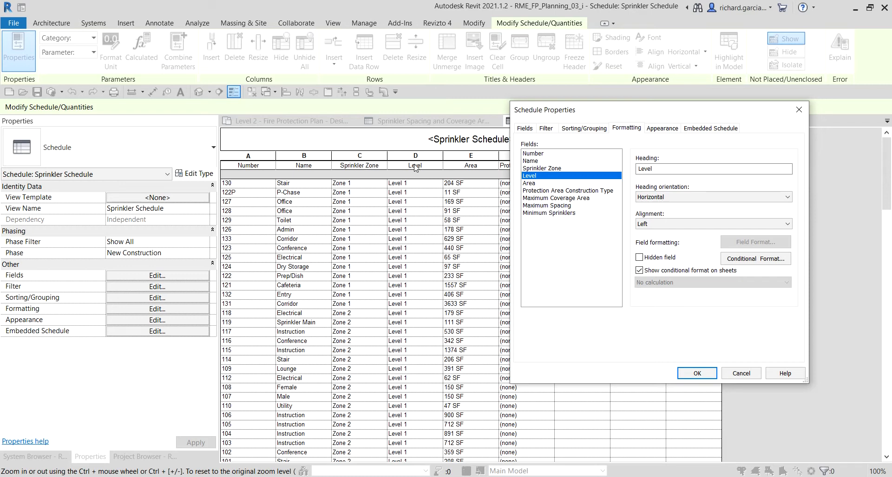
pyautogui.click(532, 180)
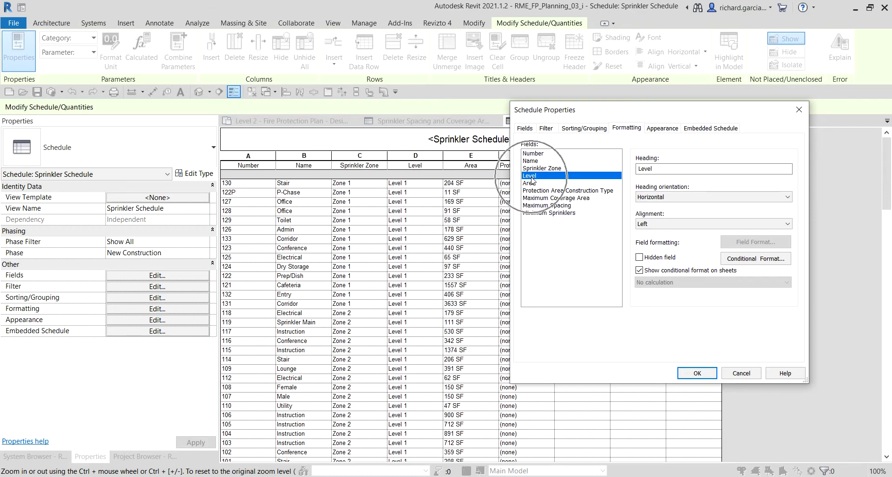
pyautogui.click(639, 258)
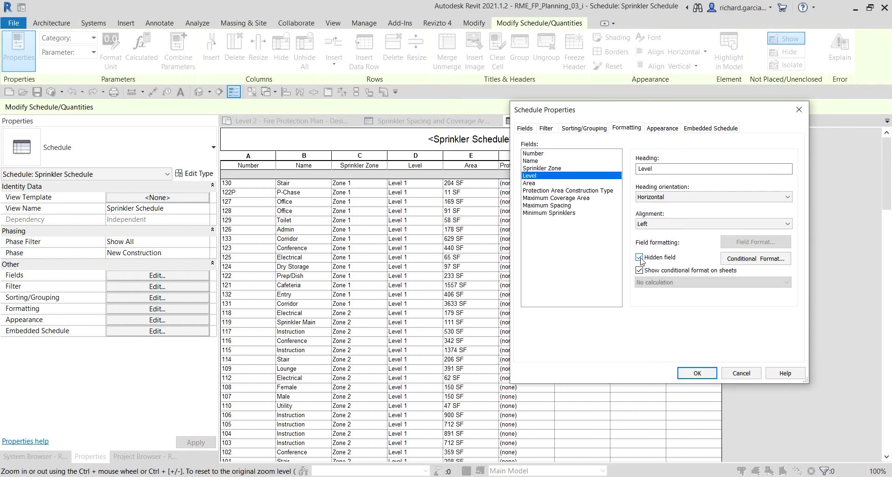
# Set the Minimum Sprinklers field format to use default settings and apply the formatting changes to the schedule
pyautogui.click(548, 213)
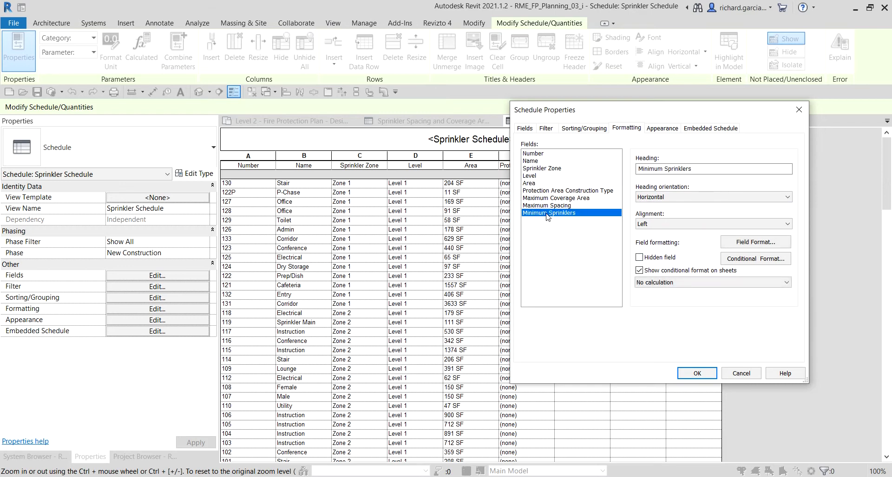
pyautogui.click(752, 246)
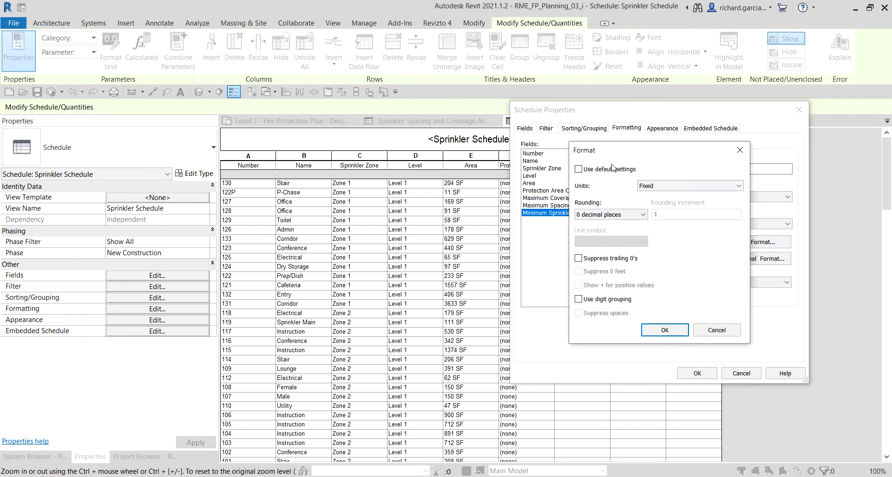
pyautogui.click(579, 170)
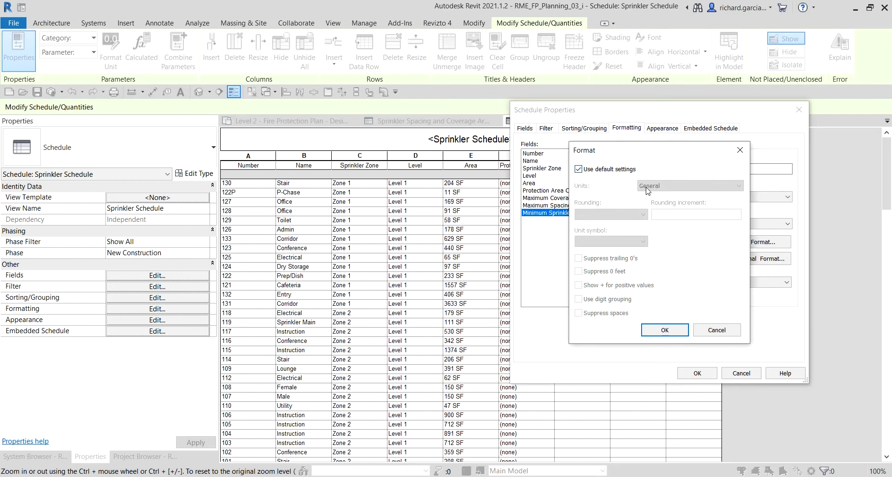
pyautogui.click(664, 329)
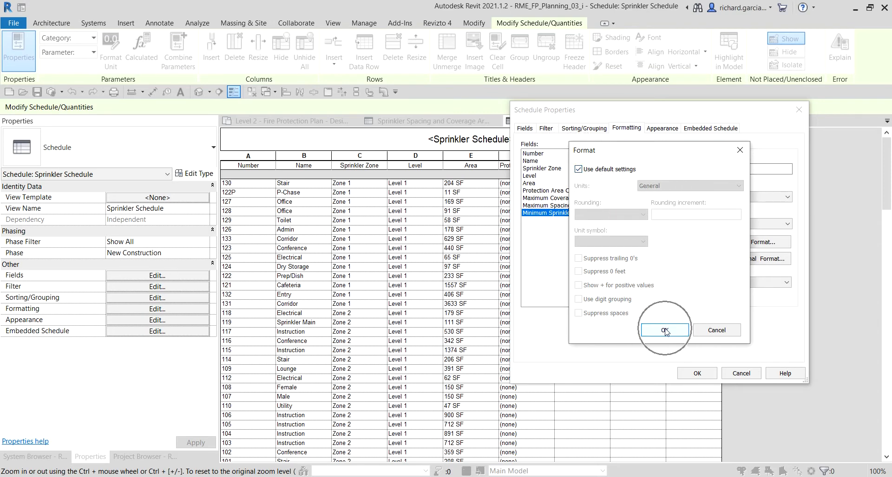
pyautogui.click(693, 373)
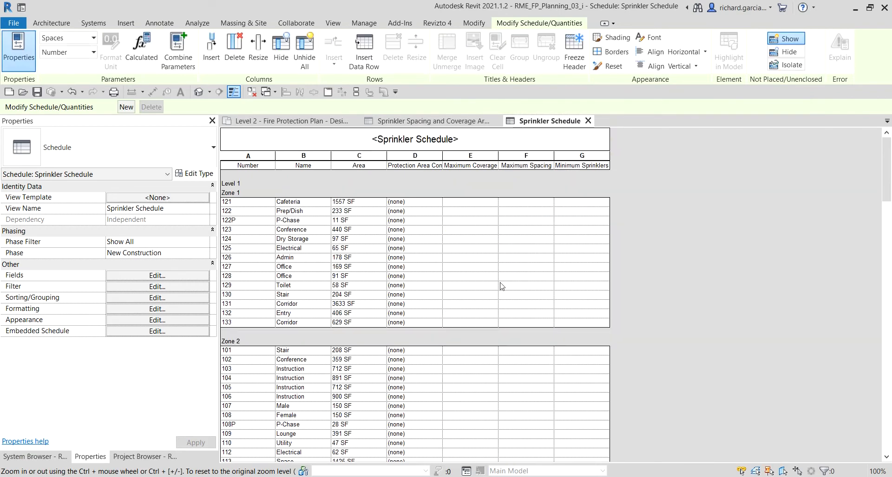
# Widen the Maximum Coverage Area, Maximum Spacing and Minimum Sprinklers columns so their headers fit
pyautogui.scroll(-5, 468, 288)
pyautogui.scroll(5, 467, 289)
pyautogui.moveTo(498, 155); pyautogui.dragTo(526, 155)
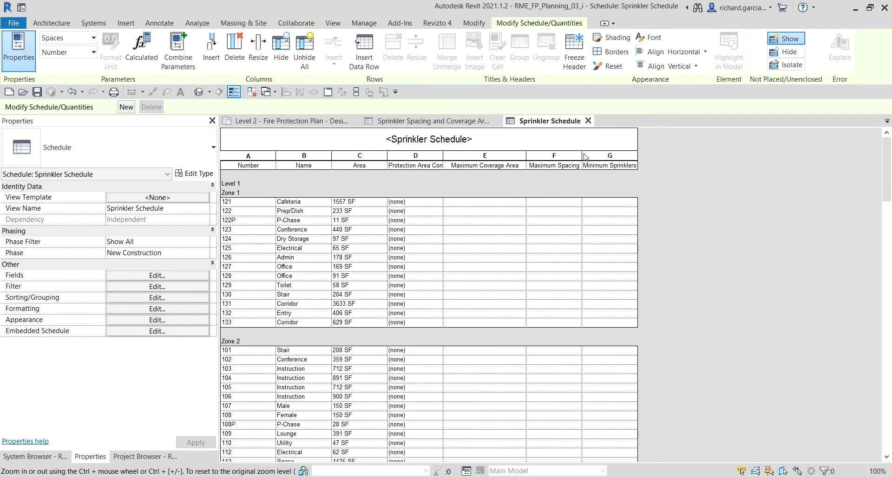
pyautogui.moveTo(582, 156); pyautogui.dragTo(598, 157)
pyautogui.moveTo(652, 154); pyautogui.dragTo(675, 155)
# Filter the Sprinkler Schedule to show only spaces whose Level equals Level 2
pyautogui.scroll(-10, 399, 272)
pyautogui.scroll(-15, 393, 272)
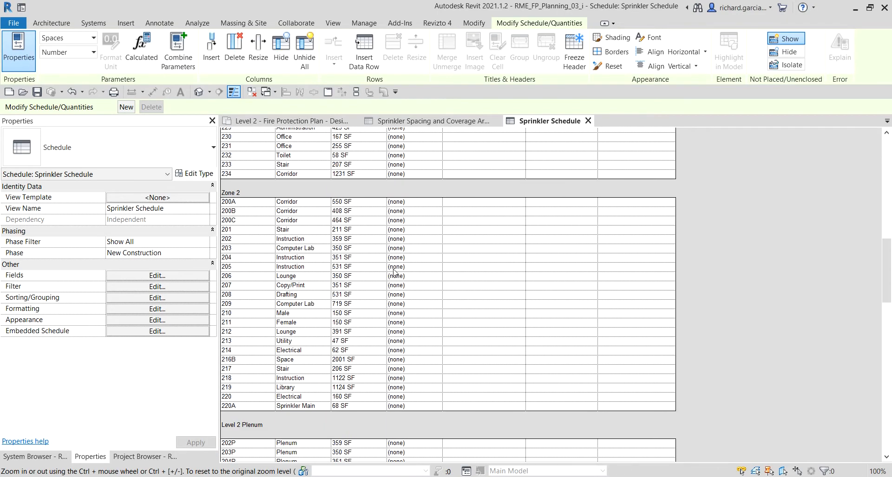
pyautogui.scroll(6, 393, 272)
pyautogui.scroll(20, 394, 272)
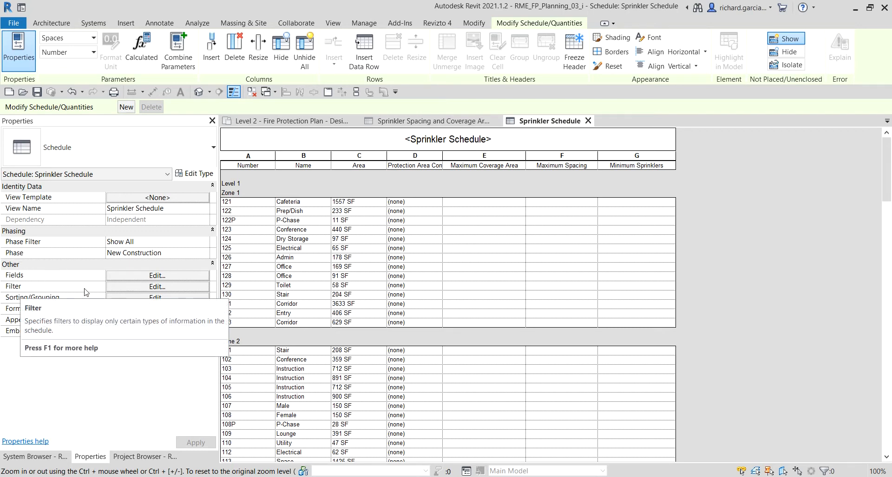
pyautogui.click(146, 287)
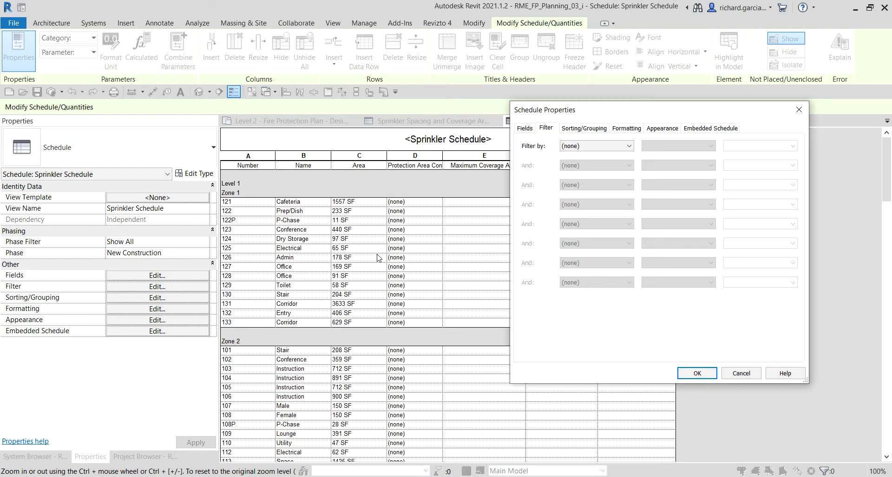
pyautogui.click(598, 145)
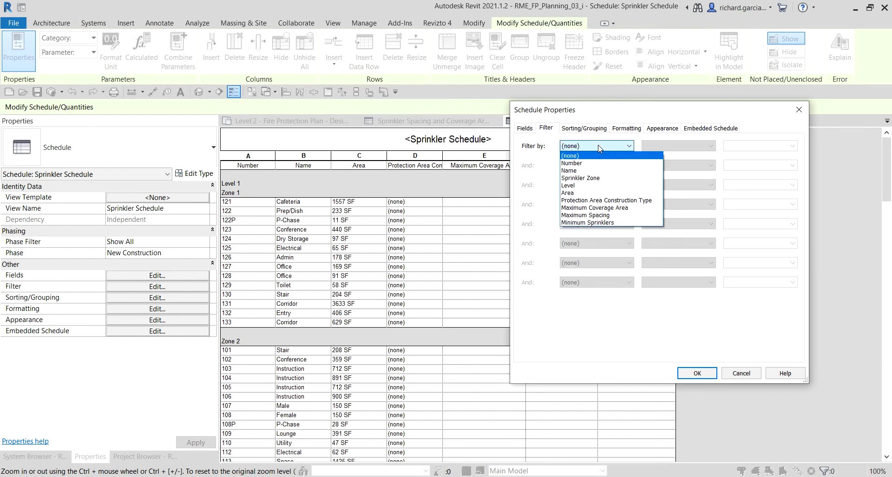
pyautogui.click(578, 185)
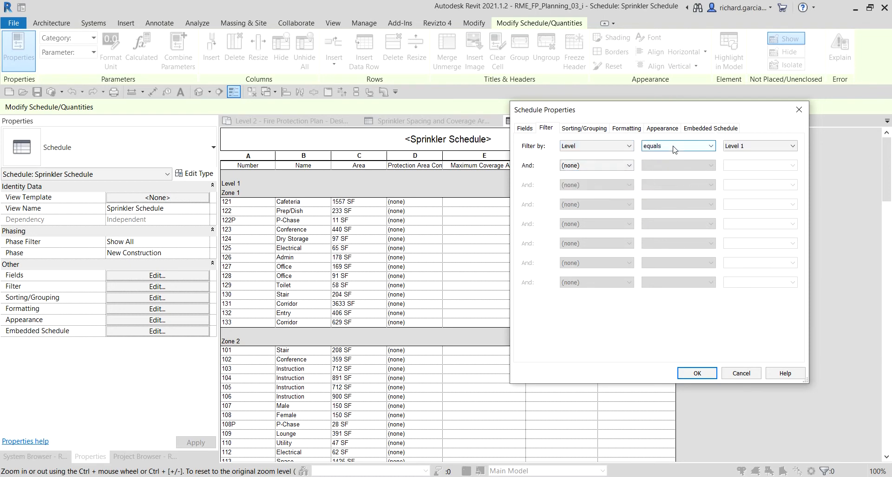
pyautogui.click(761, 146)
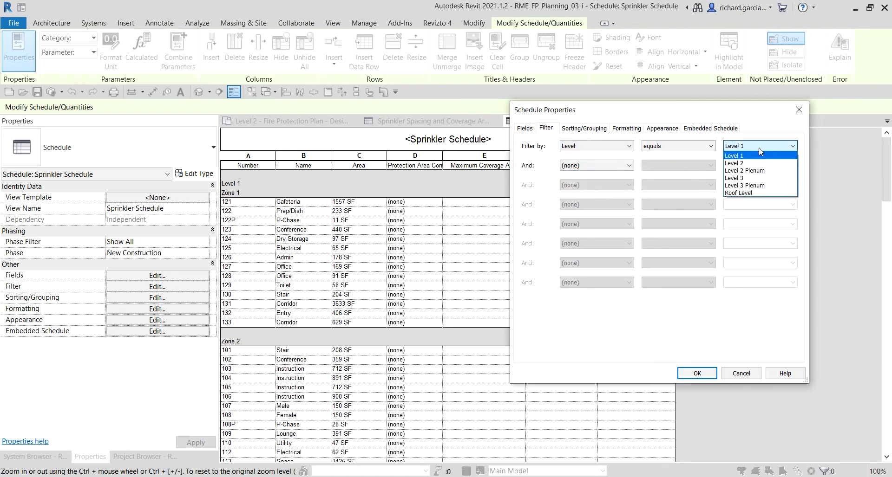
pyautogui.click(743, 163)
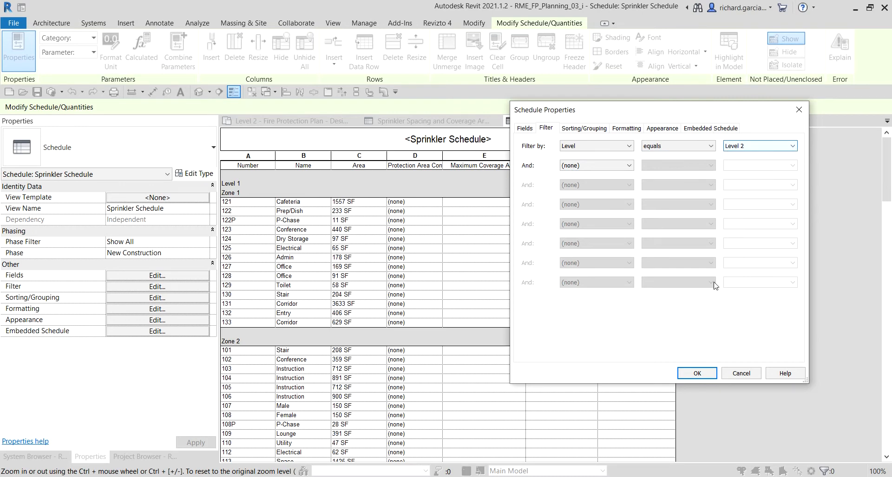
pyautogui.click(697, 375)
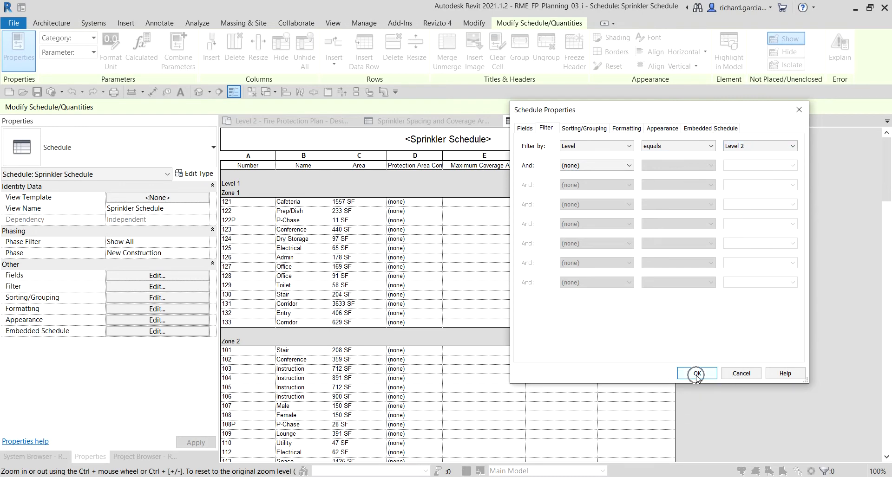
pyautogui.click(697, 376)
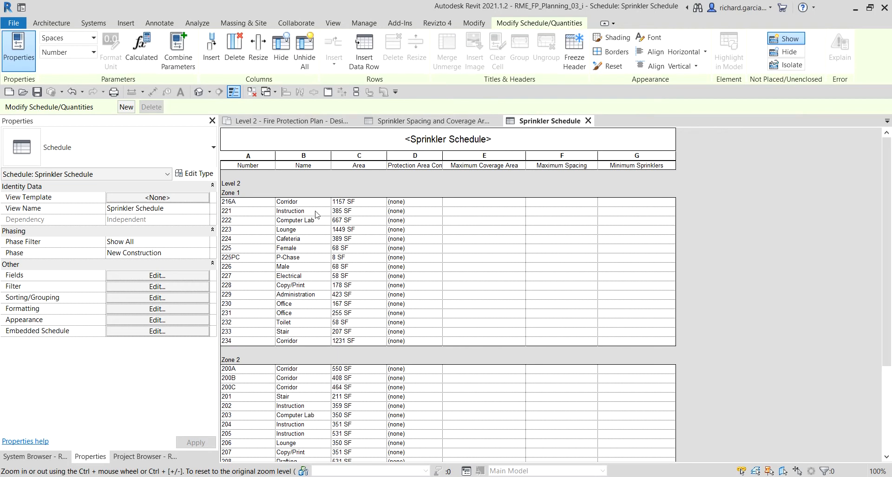
# Group the headers from Protection Area Construction Type through Minimum Sprinklers under the heading "Maximum Sprinkler Spacing and Area Coverage"
pyautogui.scroll(-5, 365, 237)
pyautogui.scroll(5, 367, 290)
pyautogui.moveTo(584, 166); pyautogui.dragTo(433, 171)
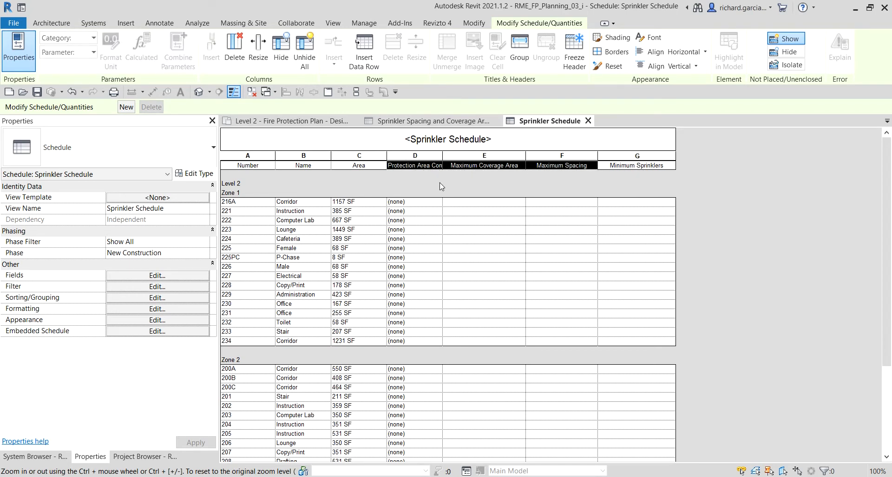
pyautogui.click(520, 49)
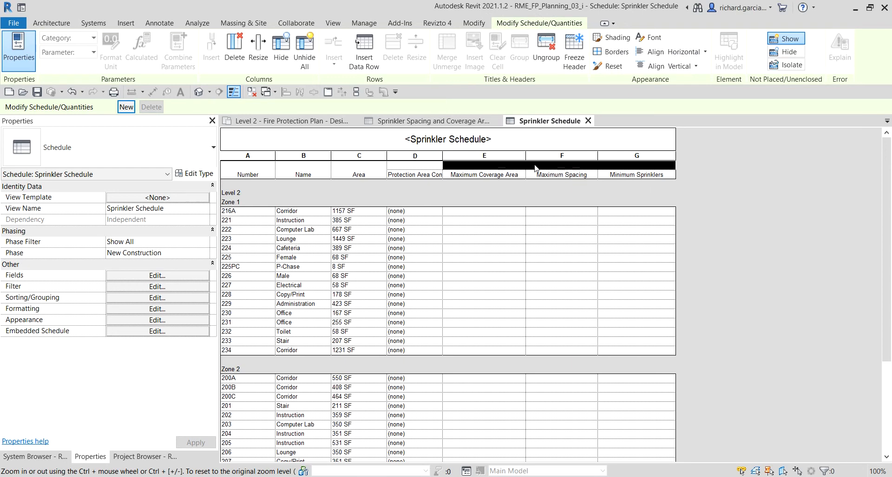
pyautogui.click(534, 166)
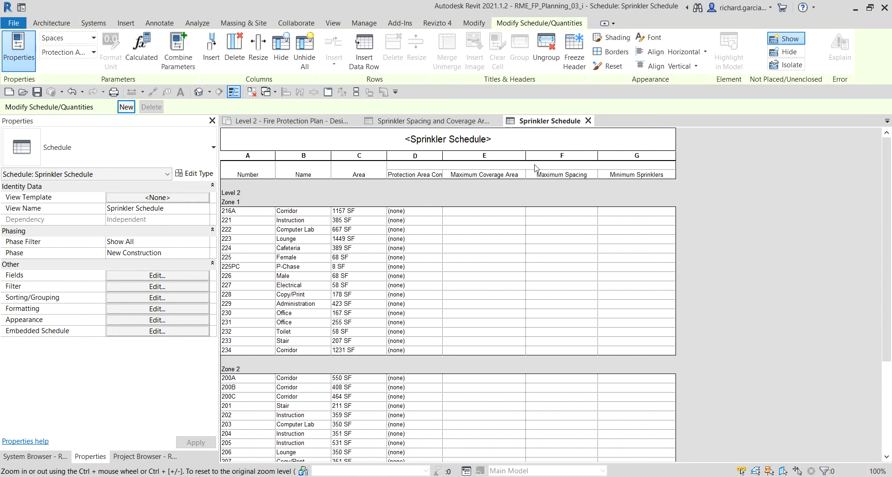
pyautogui.write('Maximum Sprinkler Spacing and Area Coverage')
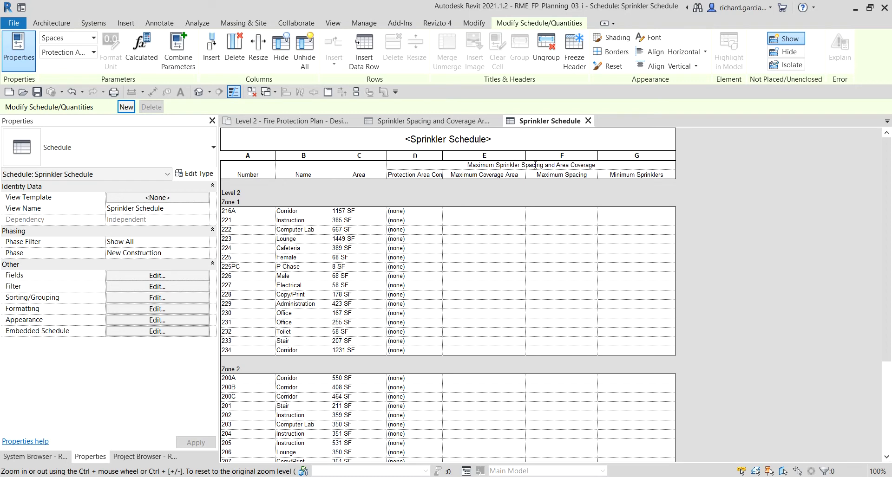
pyautogui.press('Return')
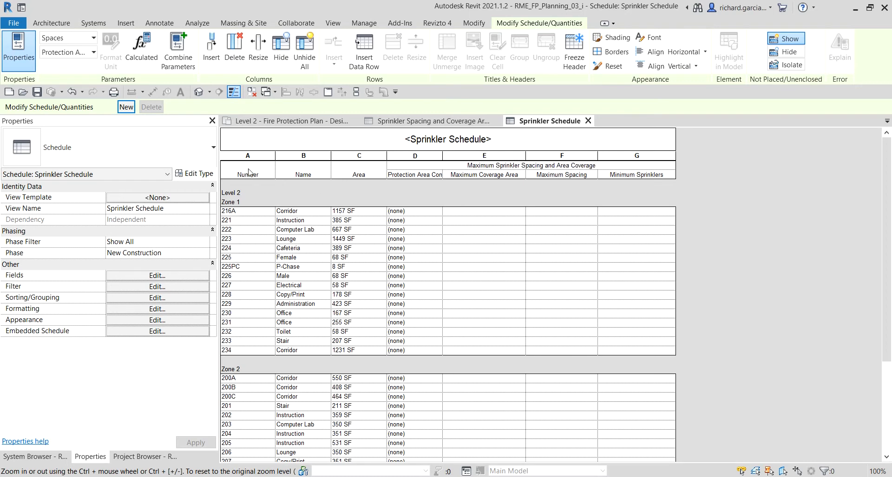
# Align the Number, Name and Area column headers vertically to the middle
pyautogui.moveTo(254, 175); pyautogui.dragTo(352, 176)
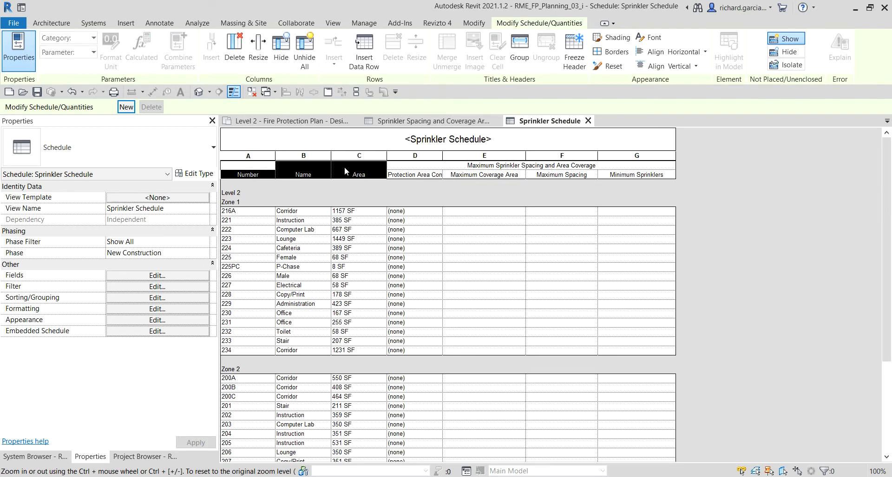
pyautogui.click(696, 67)
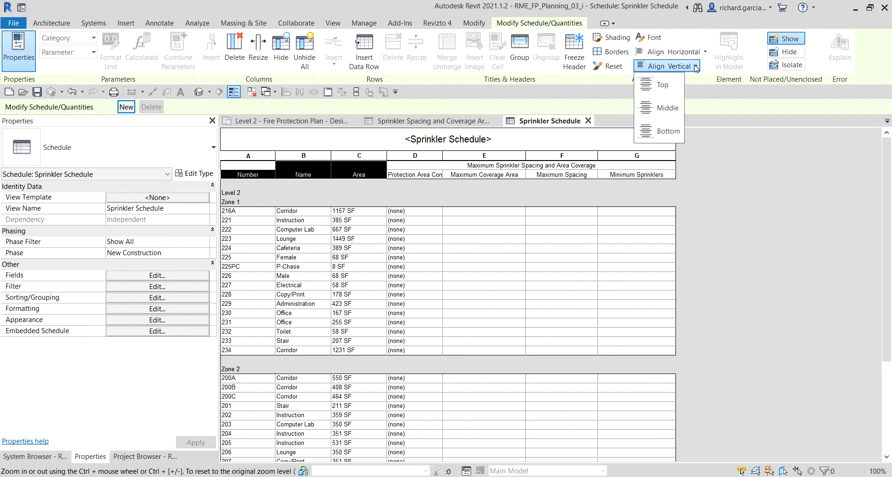
pyautogui.click(658, 109)
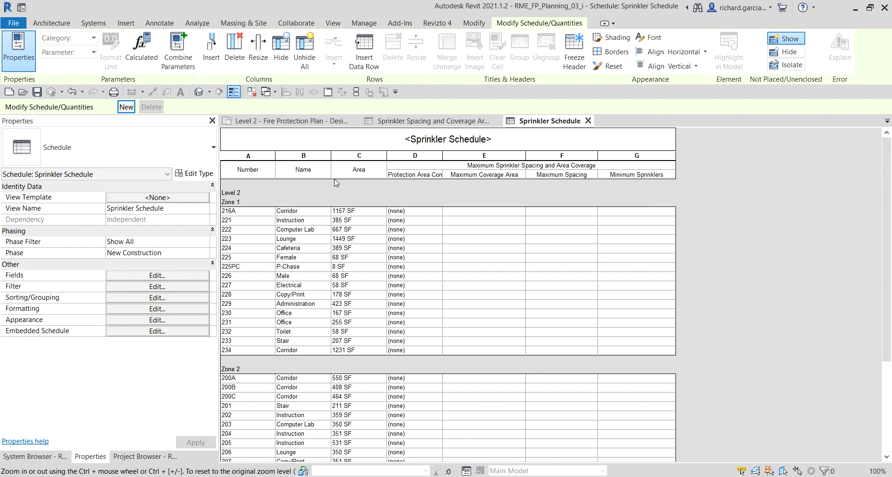
# Enable an embedded schedule in the Sprinkler Schedule and choose Sprinklers as its category
pyautogui.scroll(-5, 741, 222)
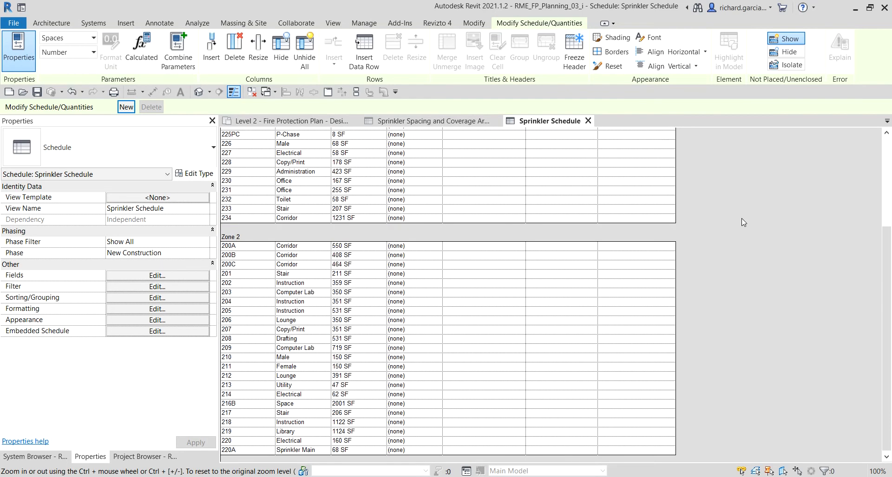
pyautogui.scroll(5, 741, 218)
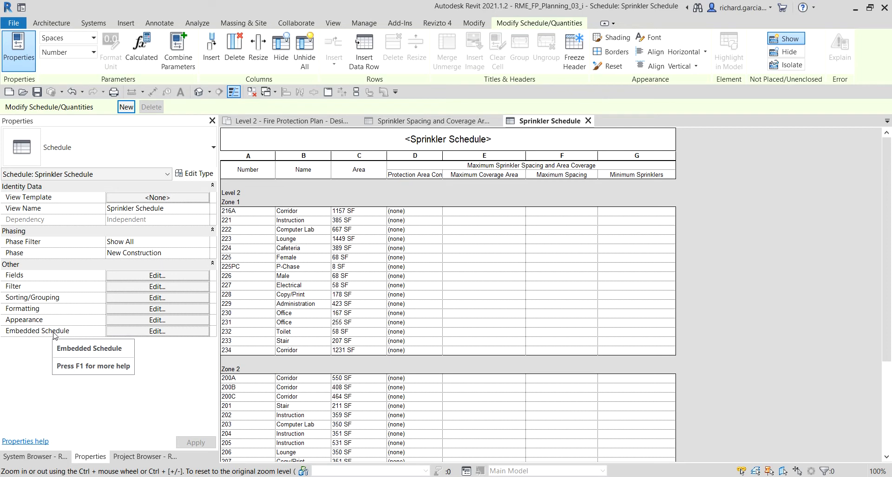
pyautogui.click(158, 331)
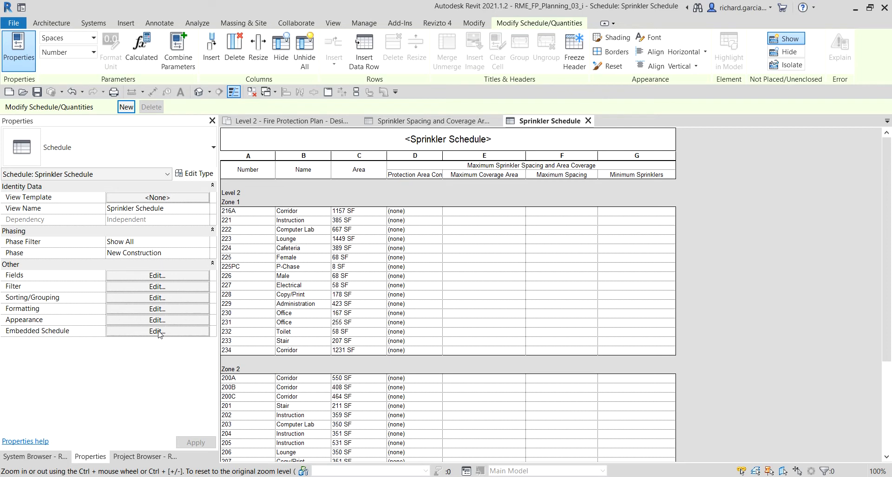
pyautogui.click(158, 331)
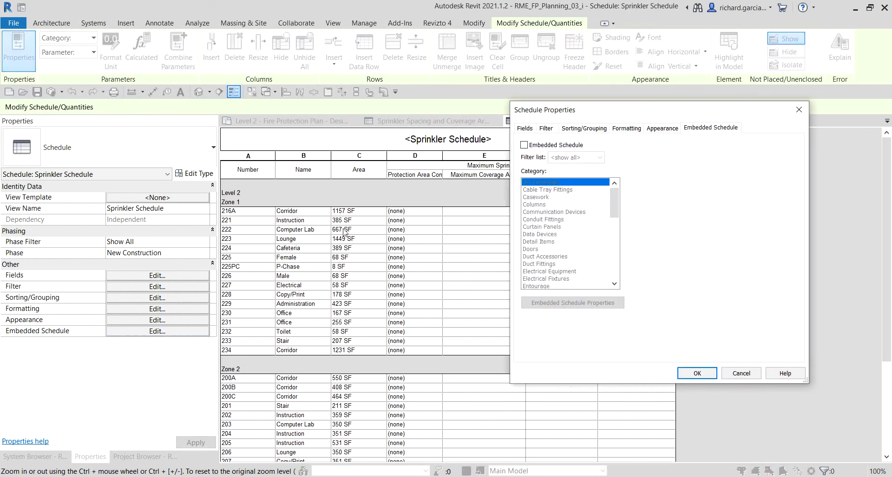
pyautogui.click(524, 145)
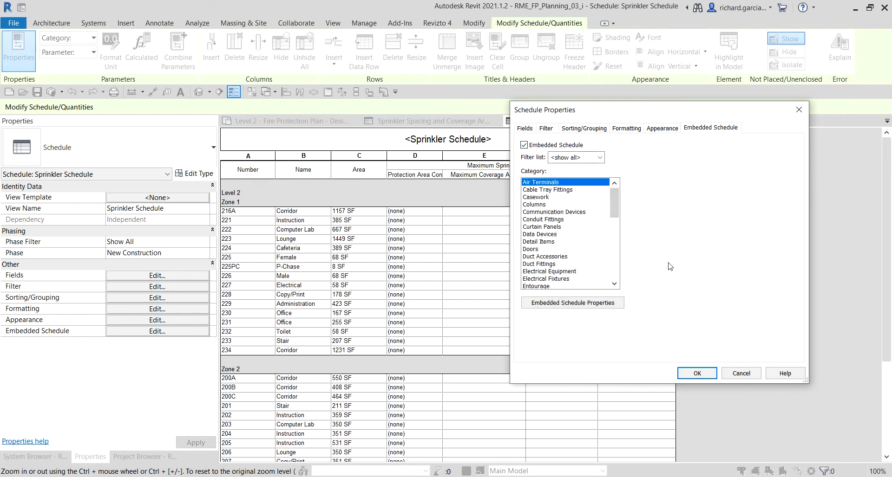
pyautogui.scroll(-4, 544, 276)
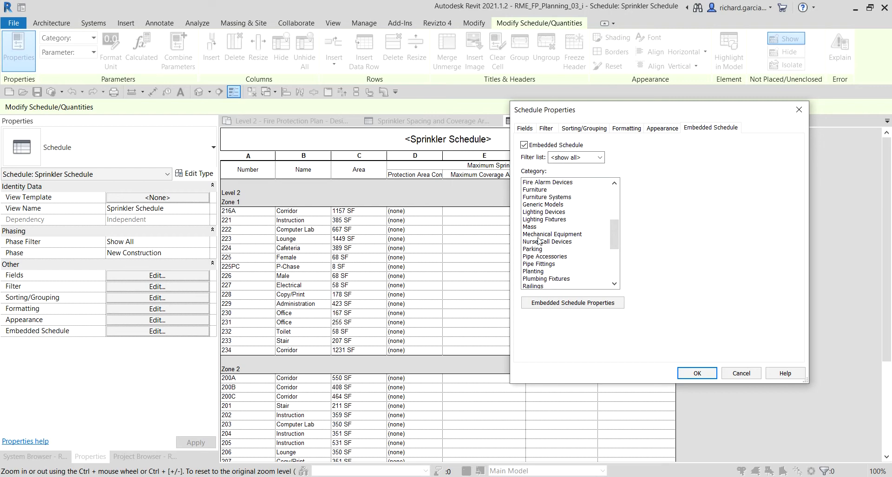
pyautogui.scroll(-2, 540, 262)
pyautogui.scroll(-4, 540, 261)
pyautogui.click(537, 213)
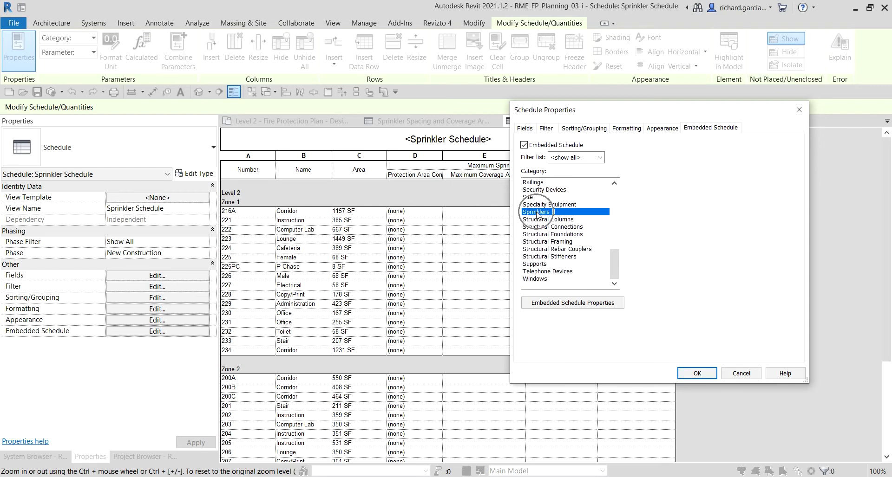
# Add the Type, System Name and Count fields to the embedded sprinklers schedule, in that order
pyautogui.click(556, 306)
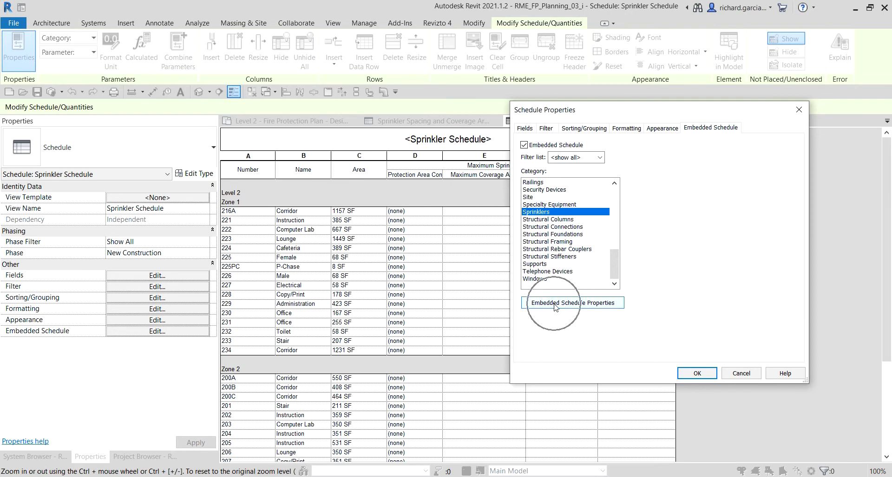
pyautogui.click(556, 305)
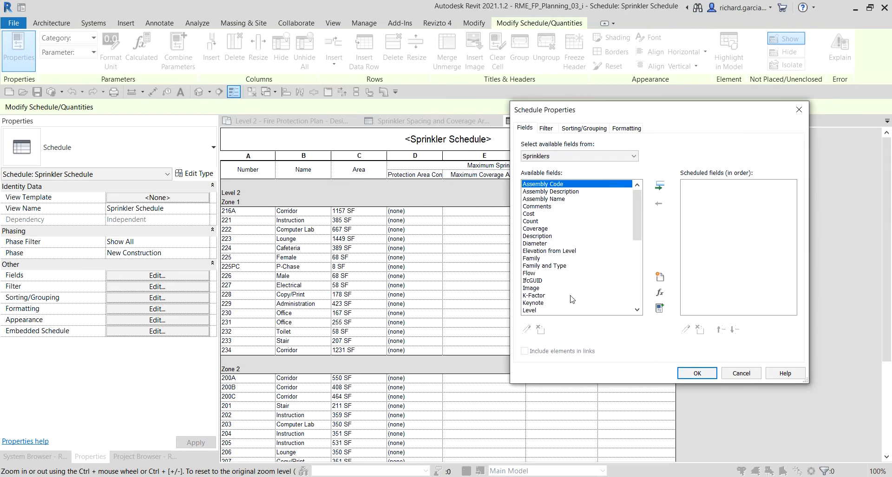
pyautogui.click(547, 274)
pyautogui.scroll(-8, 549, 284)
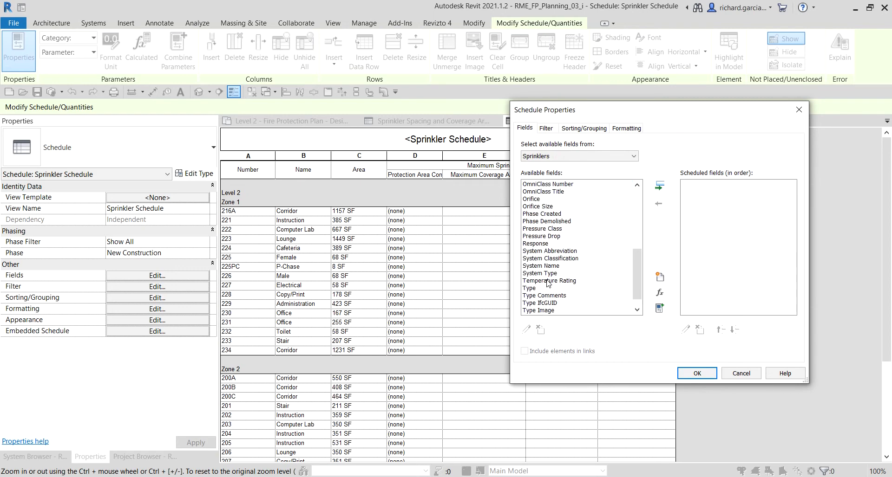
pyautogui.click(533, 289)
pyautogui.doubleClick(533, 289)
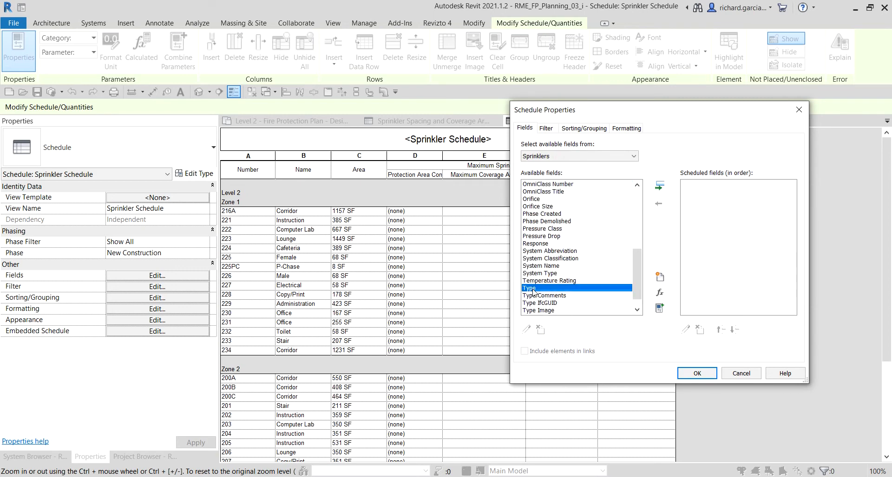
pyautogui.doubleClick(550, 266)
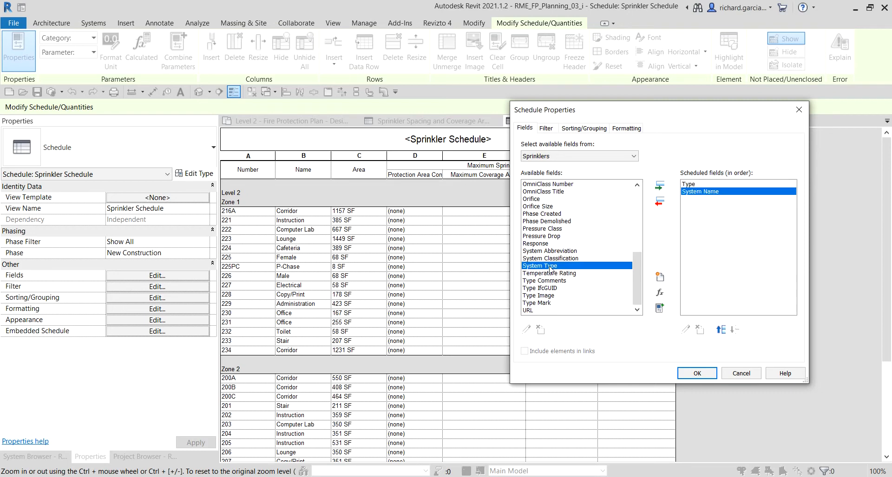
pyautogui.scroll(7, 563, 258)
pyautogui.doubleClick(539, 223)
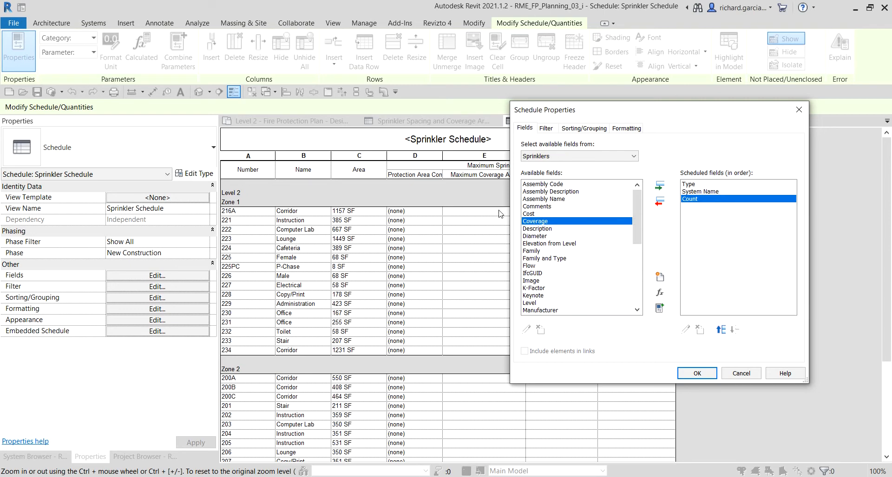
# Set the embedded schedule's Count field to calculate totals
pyautogui.click(625, 129)
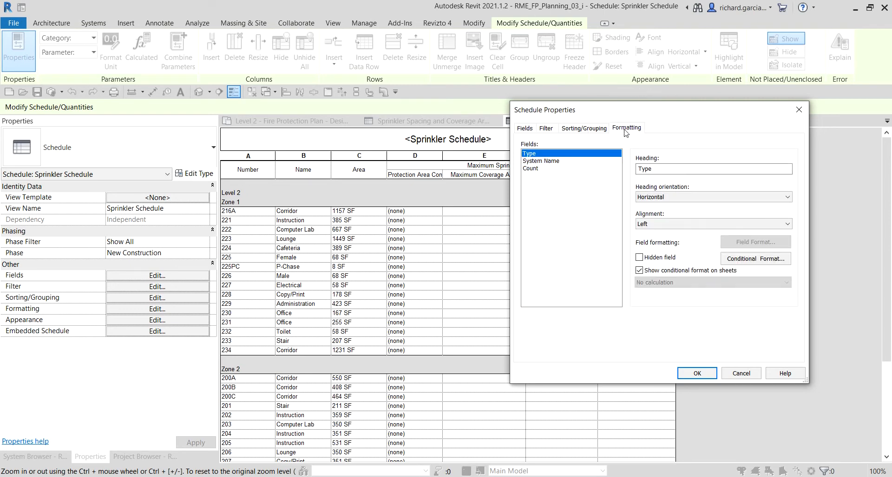
pyautogui.click(530, 169)
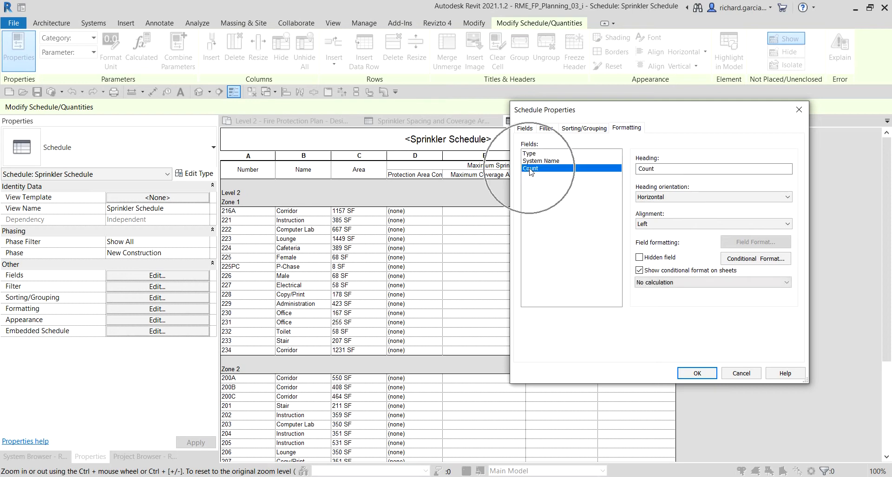
pyautogui.click(668, 283)
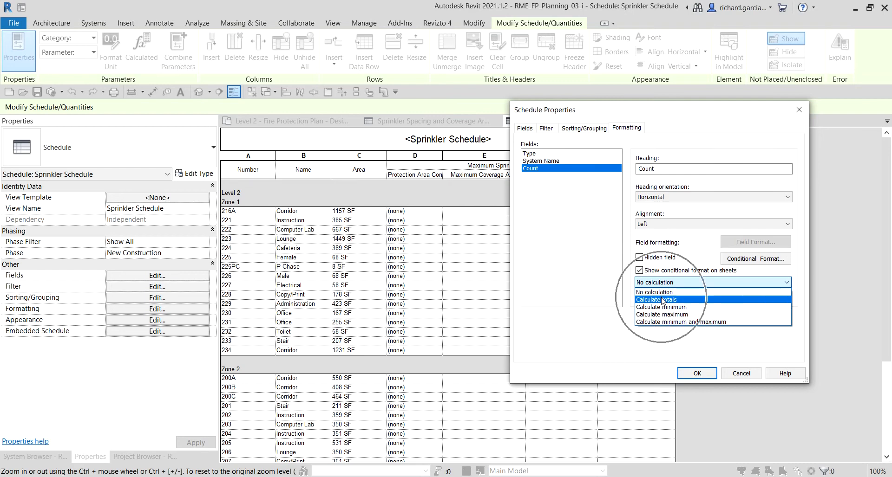
pyautogui.click(664, 300)
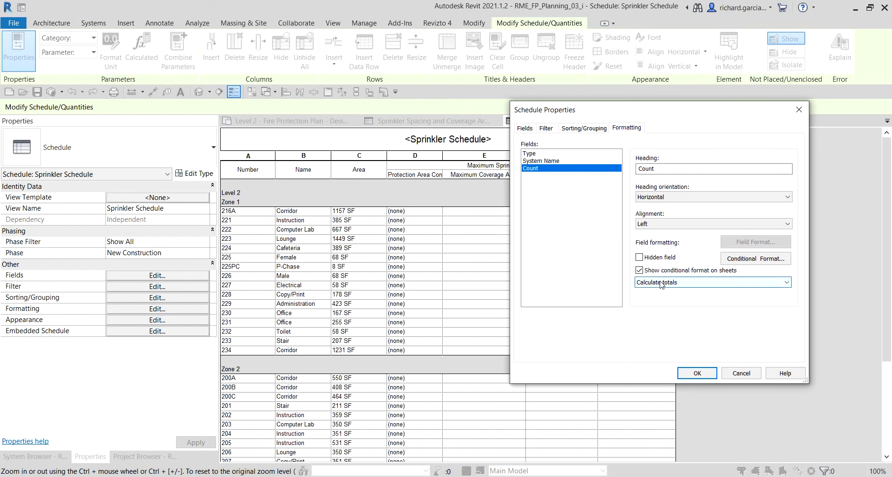
# Enable grand totals in the embedded schedule as Totals only and apply the schedule properties
pyautogui.click(585, 130)
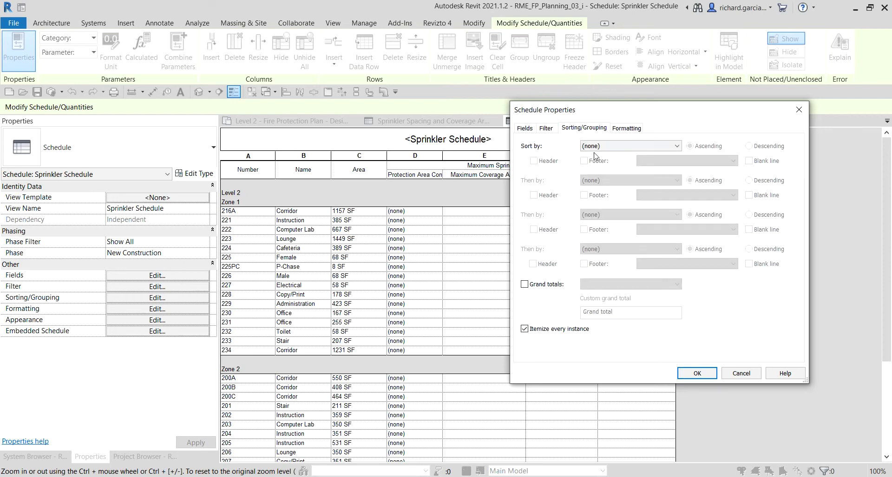
pyautogui.click(524, 285)
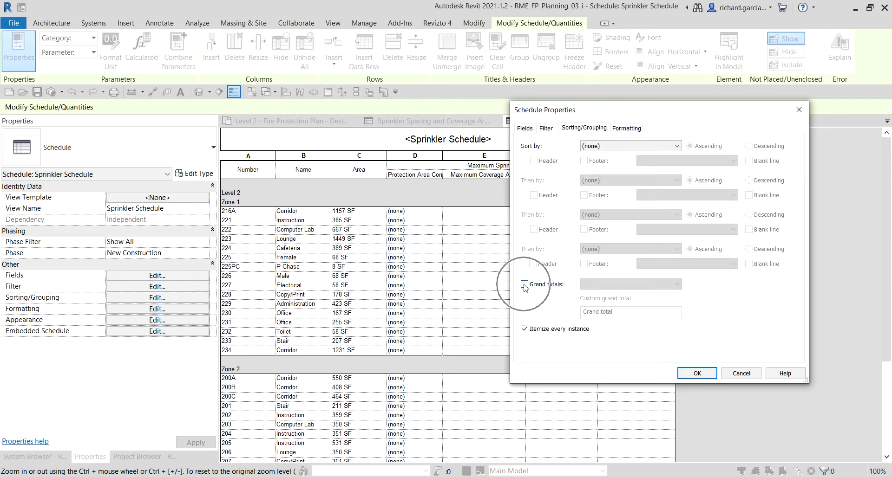
pyautogui.click(608, 285)
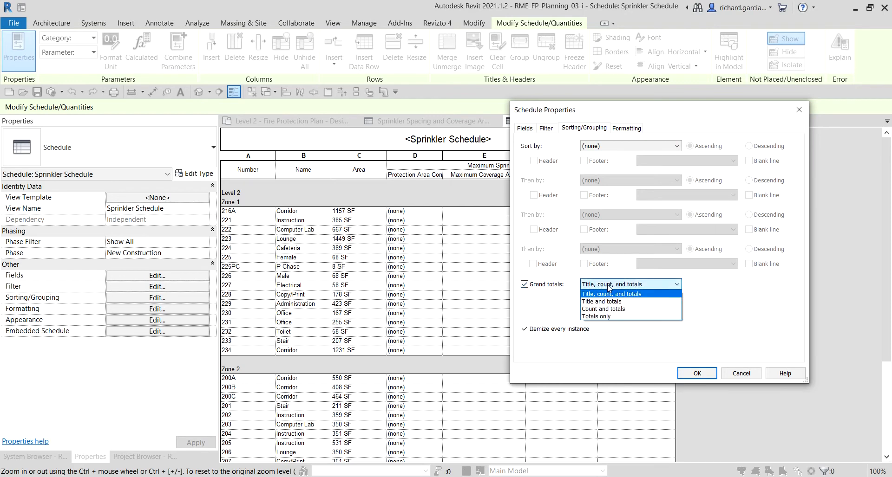
pyautogui.click(602, 317)
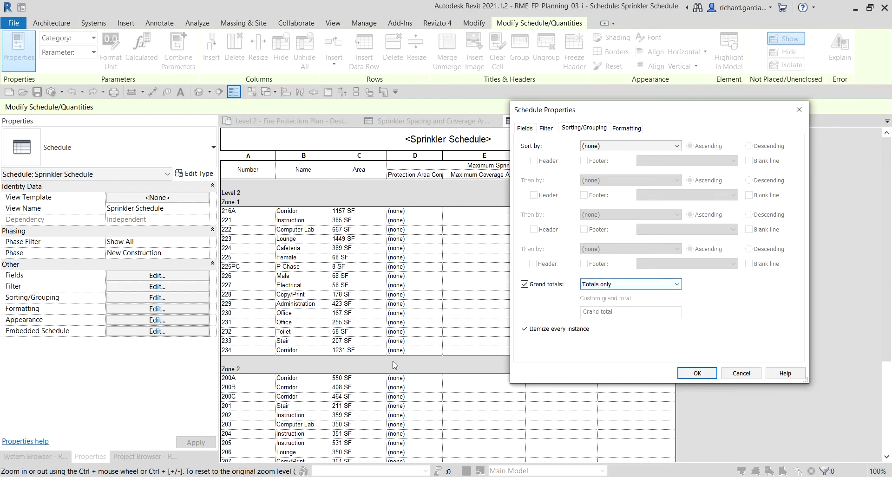
pyautogui.click(704, 373)
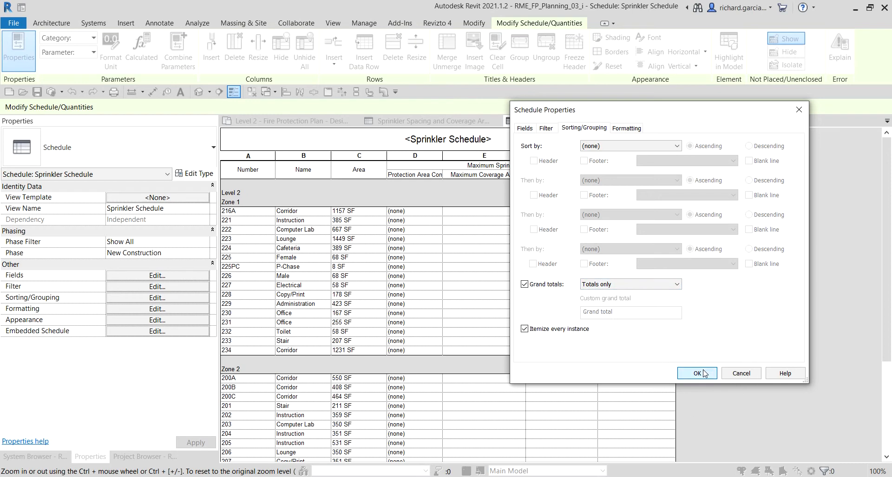
pyautogui.click(692, 374)
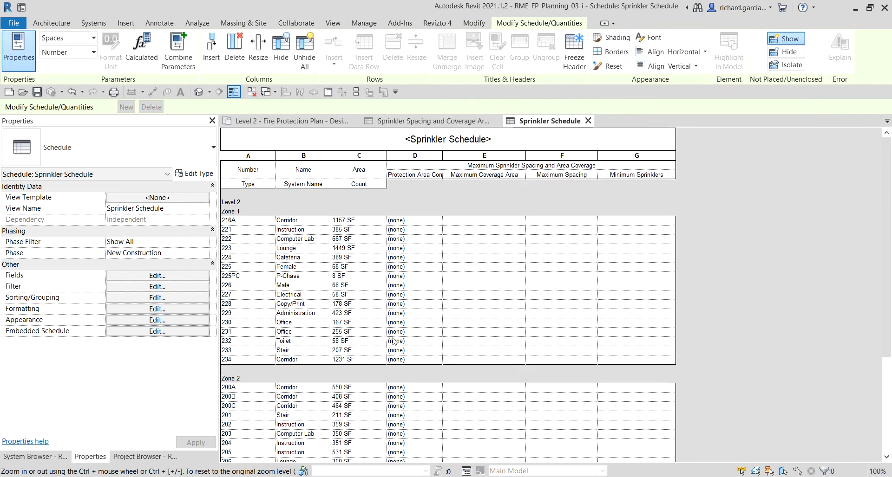
pyautogui.click(255, 184)
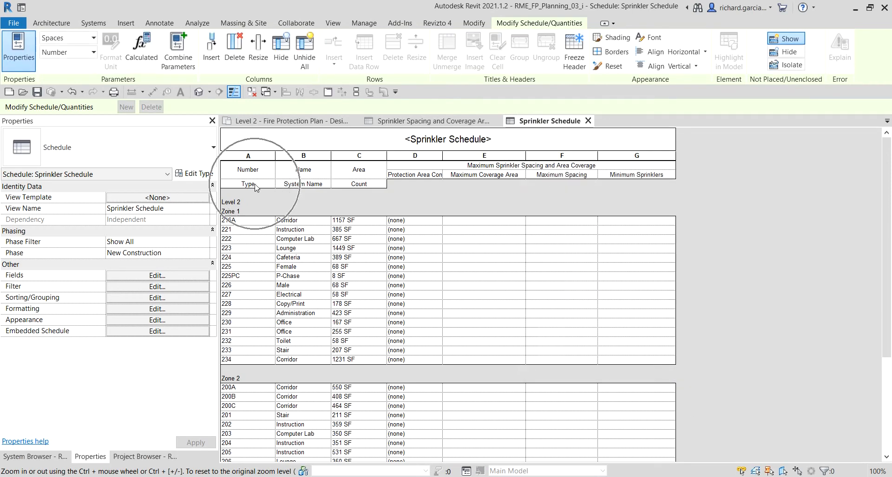
pyautogui.click(317, 188)
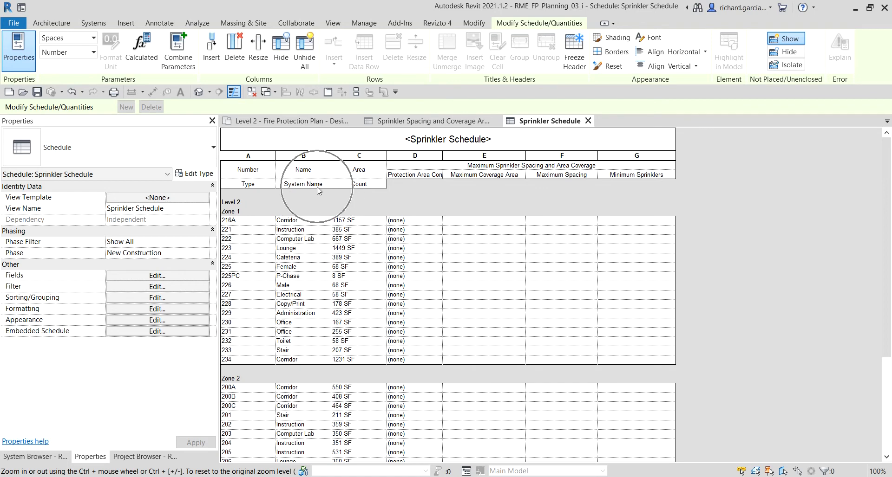
pyautogui.click(360, 188)
pyautogui.click(244, 187)
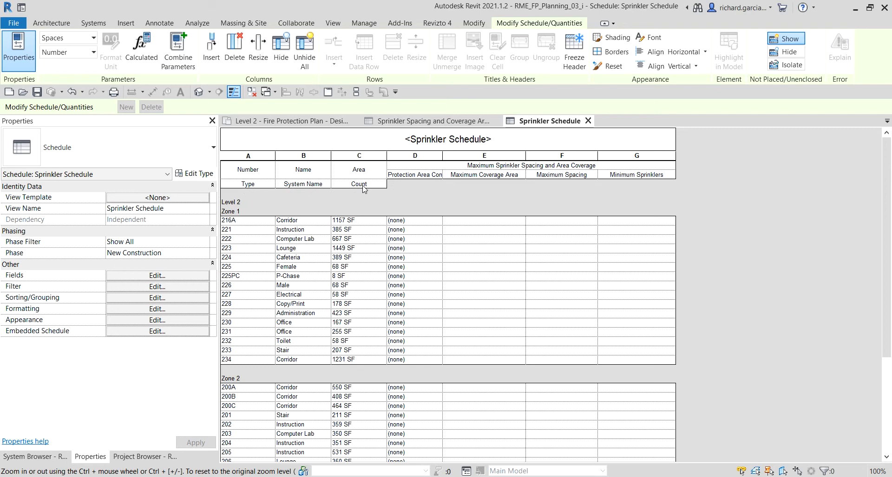
pyautogui.click(250, 191)
pyautogui.click(248, 190)
# Dismiss the save reminder and tile the Level 2 Fire Protection Plan with both sprinkler schedules, keeping the plan active
pyautogui.click(279, 122)
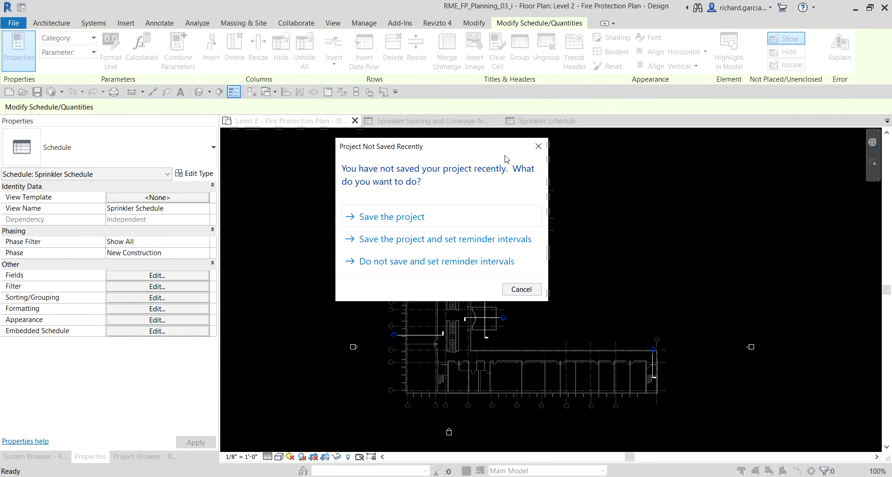
pyautogui.click(524, 287)
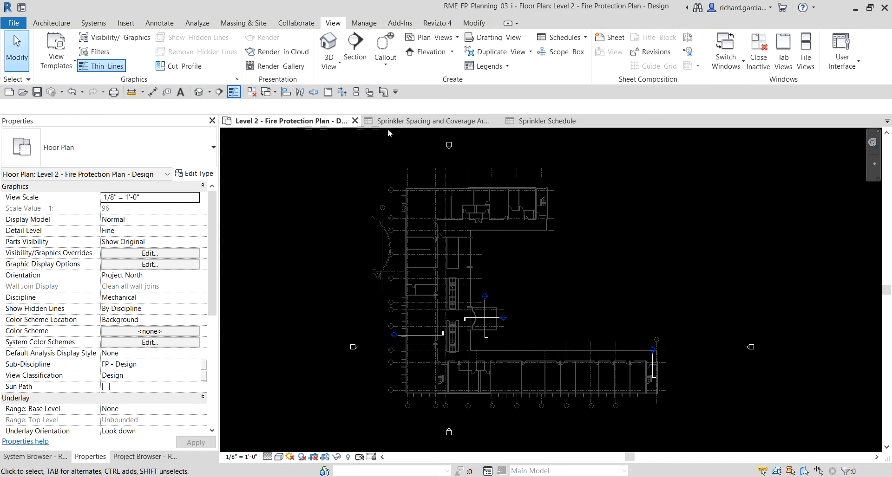
pyautogui.click(406, 122)
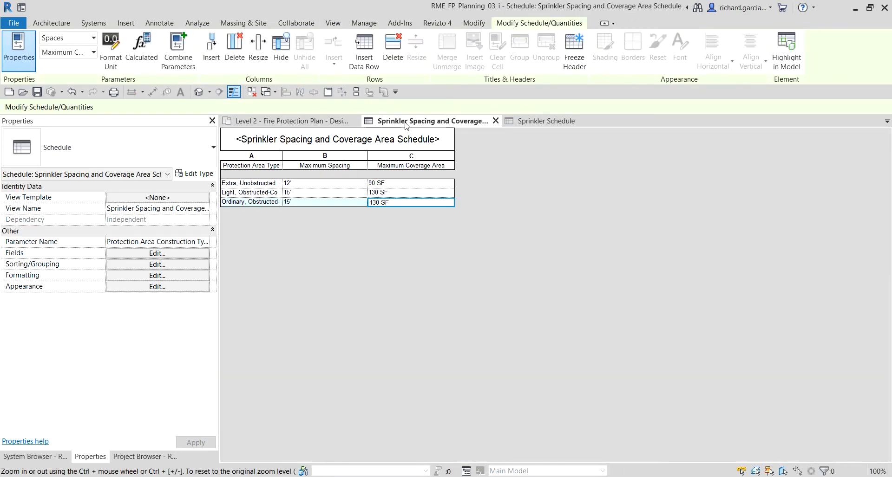
pyautogui.click(406, 123)
pyautogui.click(405, 122)
pyautogui.click(543, 121)
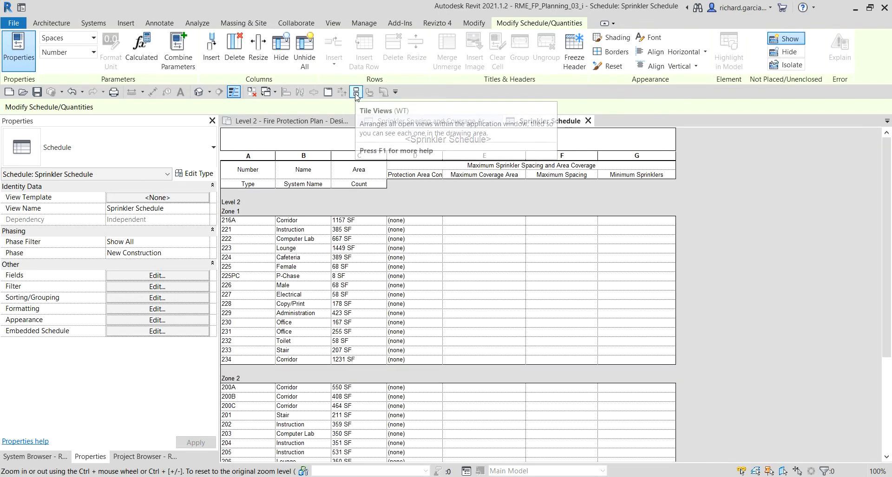
pyautogui.click(306, 121)
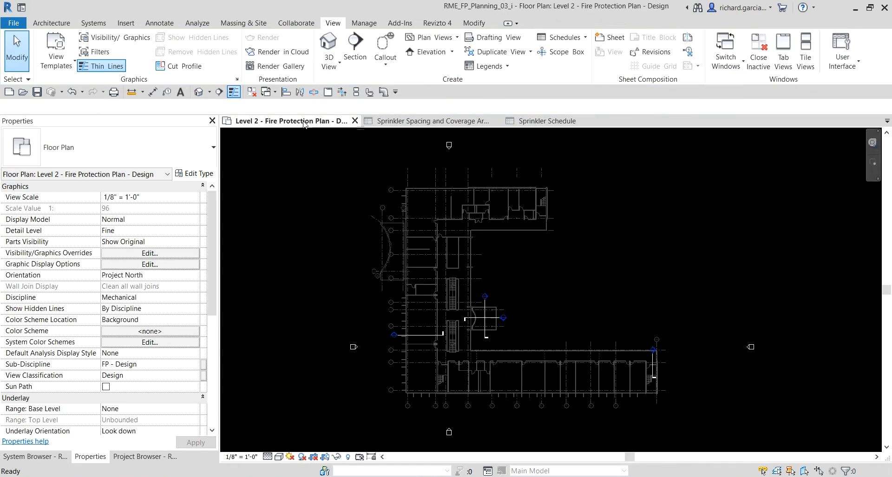
pyautogui.click(356, 91)
# Select the Instruction 221 space in the Level 2 plan and review its Protection Area Construction Type, Maximum Spacing and Maximum Coverage Area properties
pyautogui.scroll(-4, 312, 193)
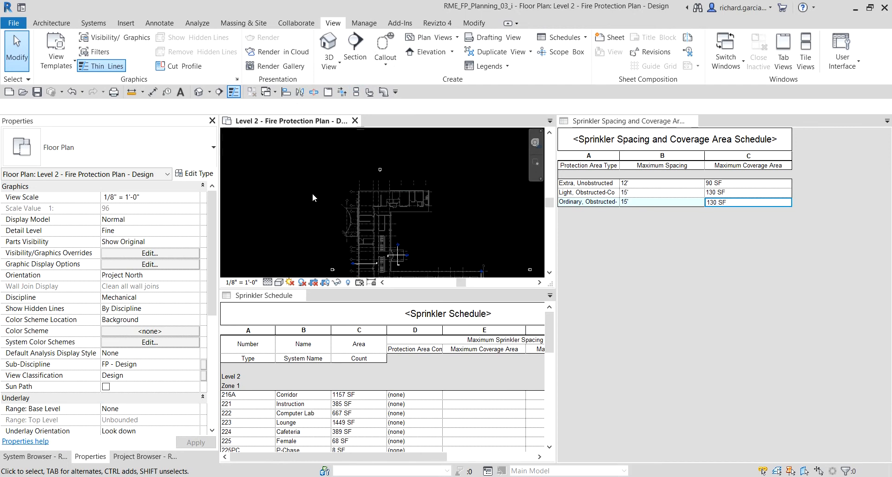
pyautogui.moveTo(312, 193); pyautogui.dragTo(363, 185, button='middle')
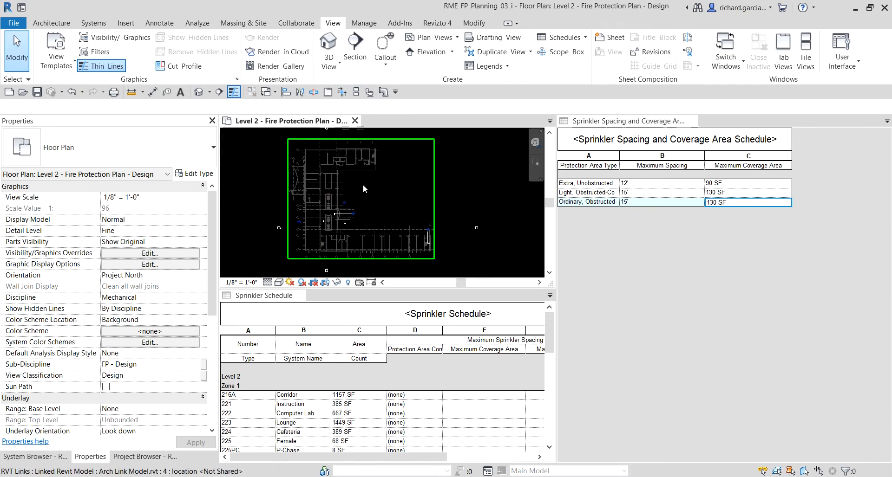
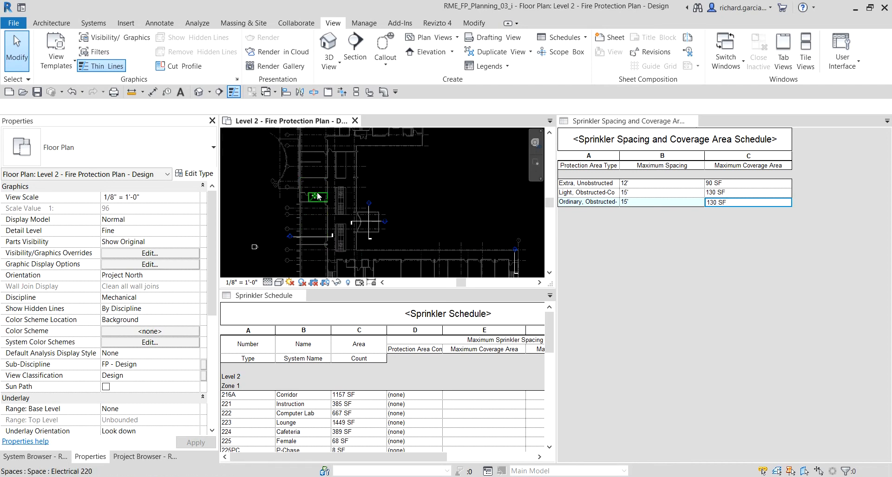
pyautogui.scroll(5, 313, 196)
pyautogui.scroll(2, 339, 199)
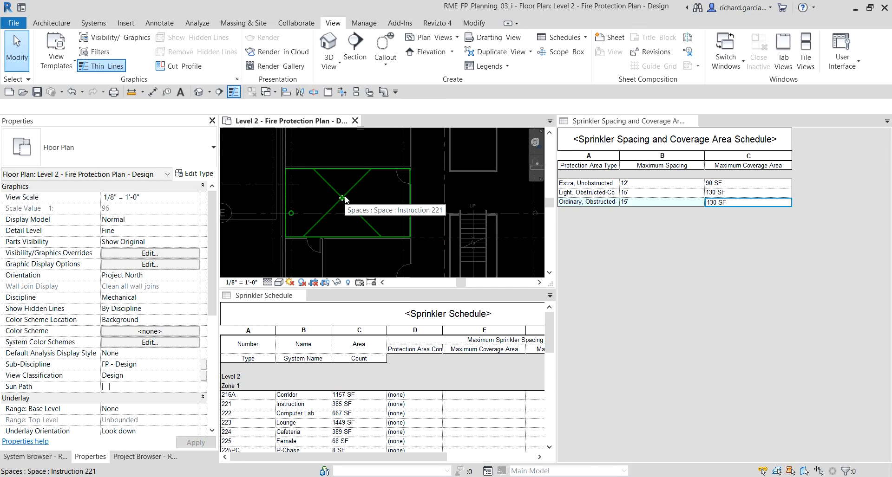
pyautogui.click(342, 199)
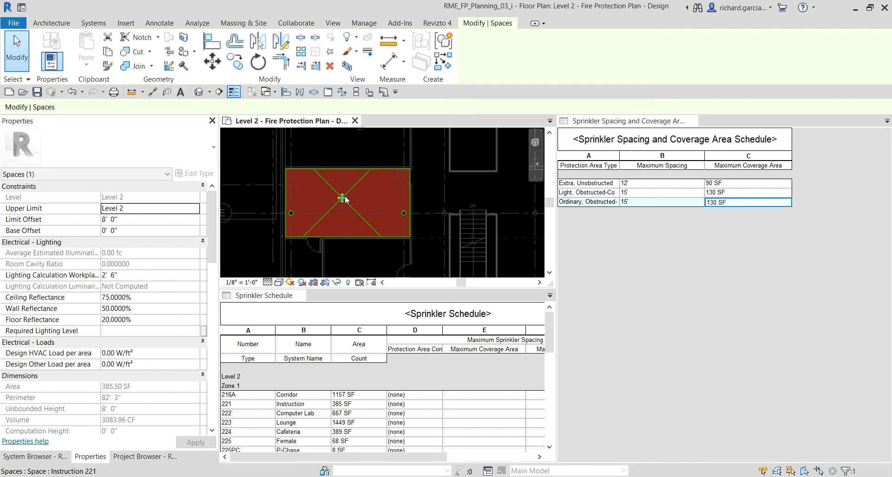
pyautogui.press('ctrl')
pyautogui.press('ctrl')
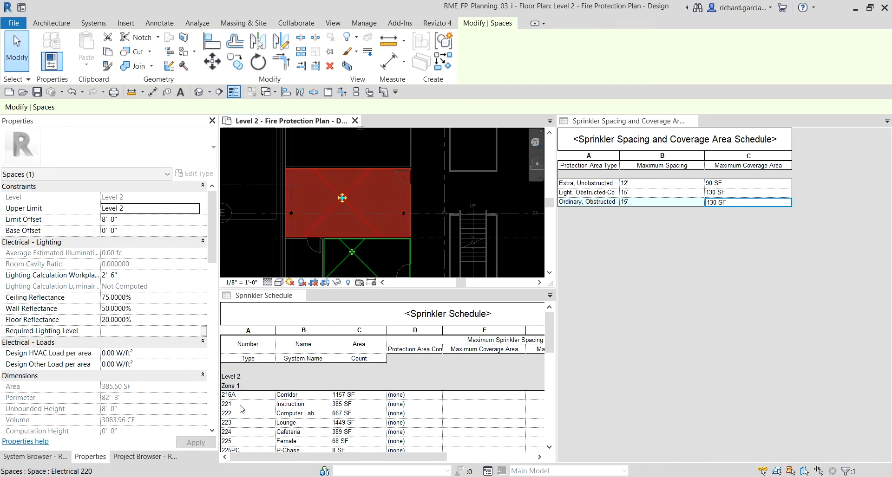
pyautogui.press('ctrl')
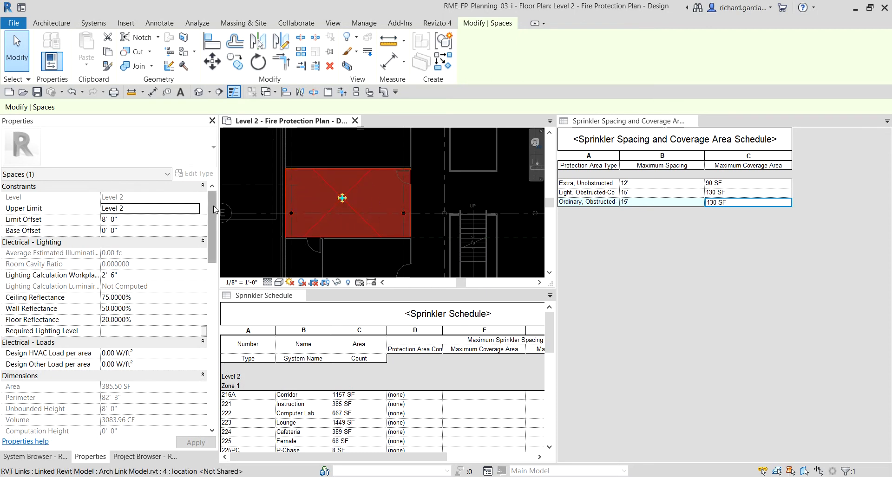
pyautogui.moveTo(214, 210); pyautogui.dragTo(199, 330)
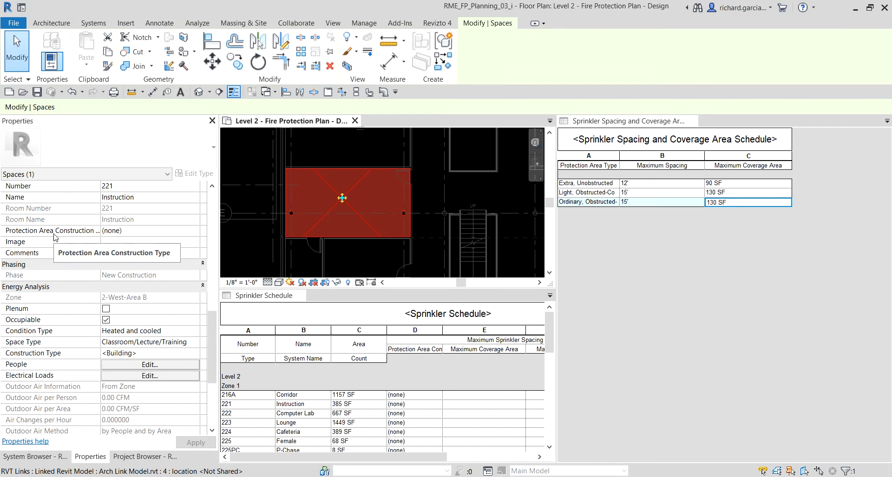
pyautogui.scroll(1, 55, 238)
pyautogui.scroll(-5, 68, 343)
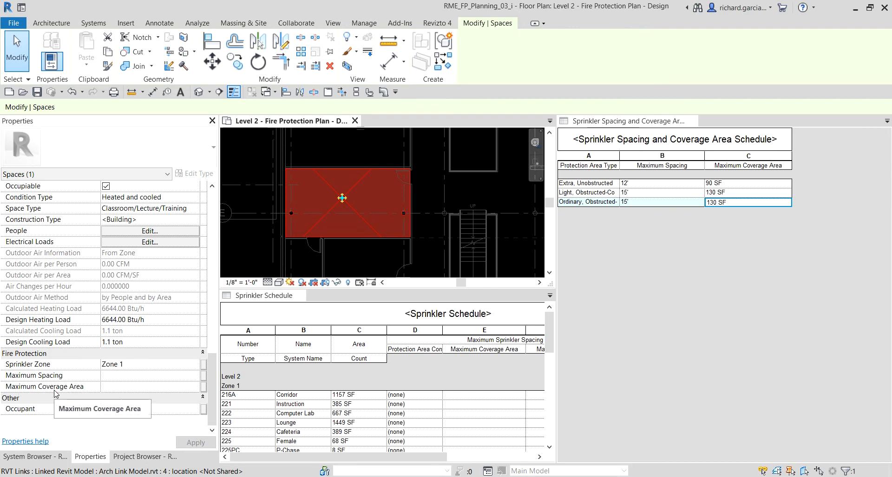
pyautogui.scroll(5, 58, 390)
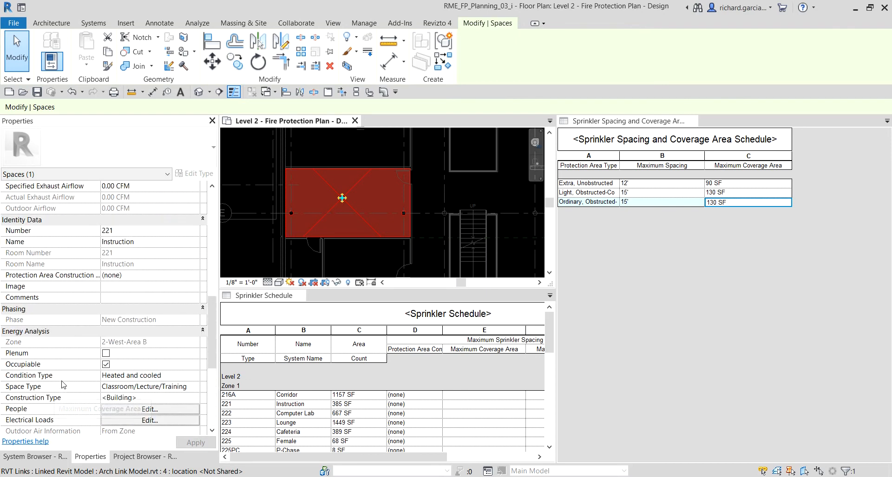
# Set the selected space's Protection Area Construction Type to Extra, Unobstructed and apply the change
pyautogui.click(148, 276)
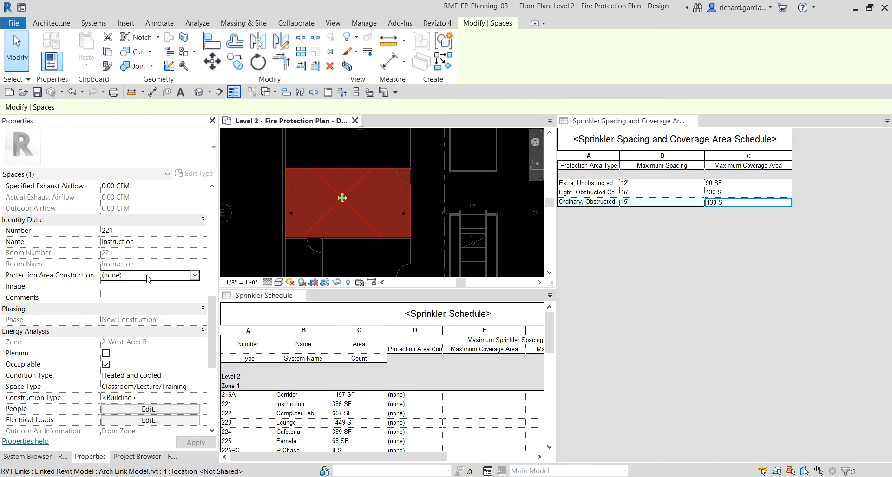
pyautogui.click(195, 277)
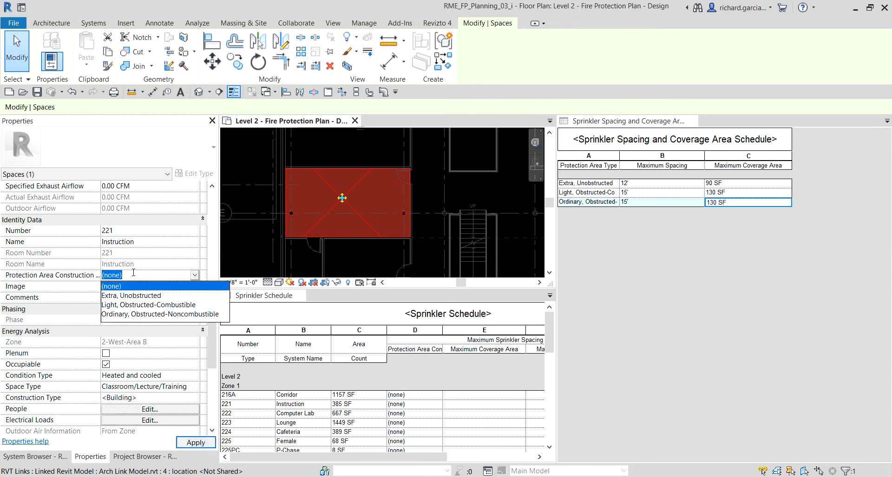
pyautogui.click(134, 298)
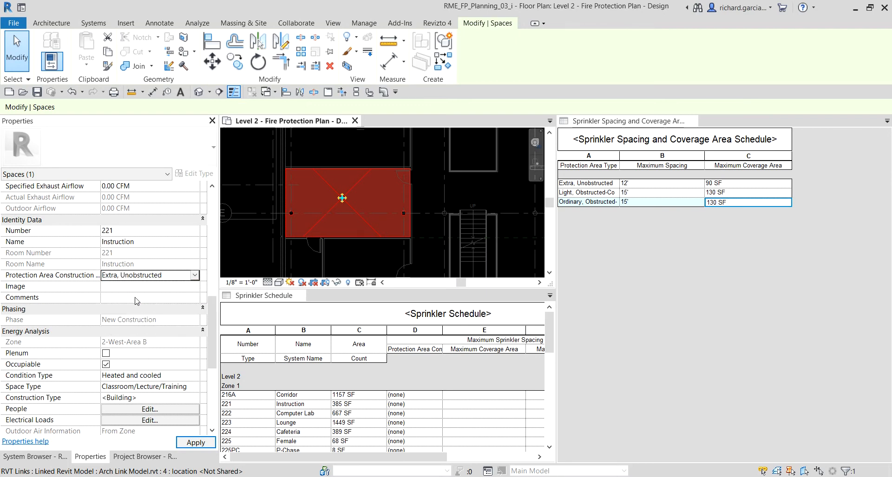
pyautogui.click(182, 443)
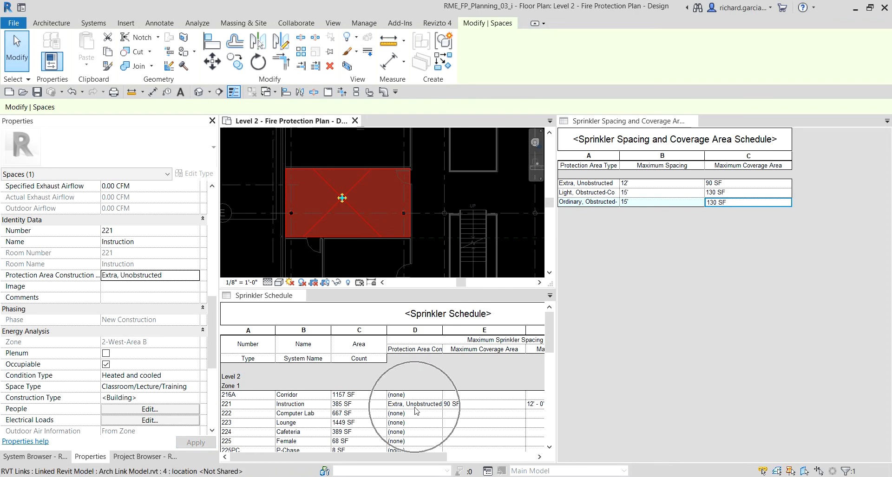
# Widen the Protection Area Construction Type column in the Sprinkler Schedule and check space 221's coverage area, spacing and minimum sprinklers
pyautogui.moveTo(444, 330); pyautogui.dragTo(464, 331)
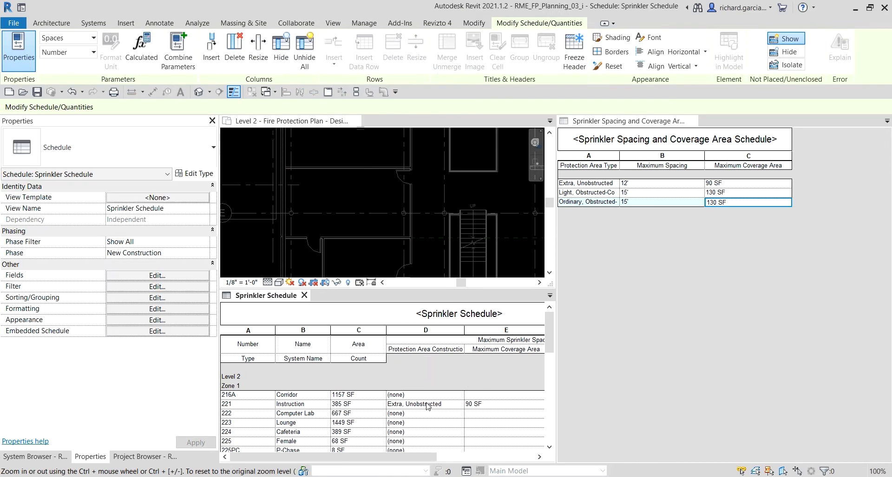
pyautogui.moveTo(418, 457); pyautogui.dragTo(539, 458)
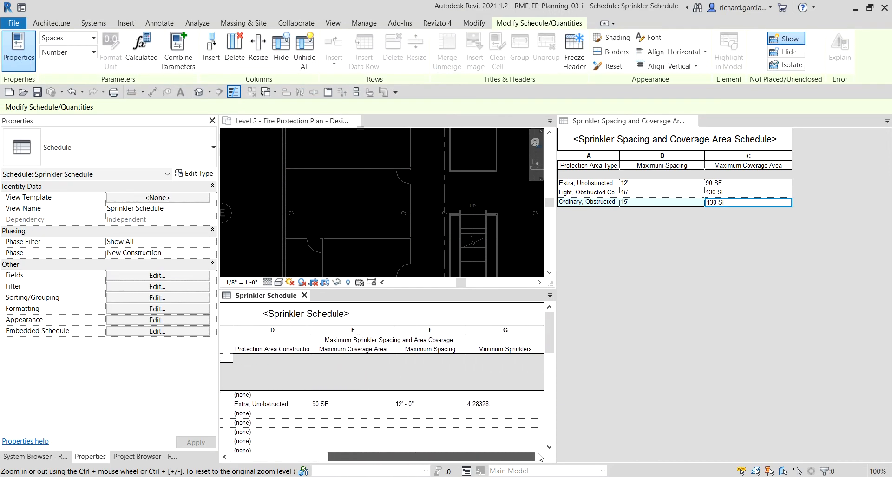
pyautogui.click(493, 408)
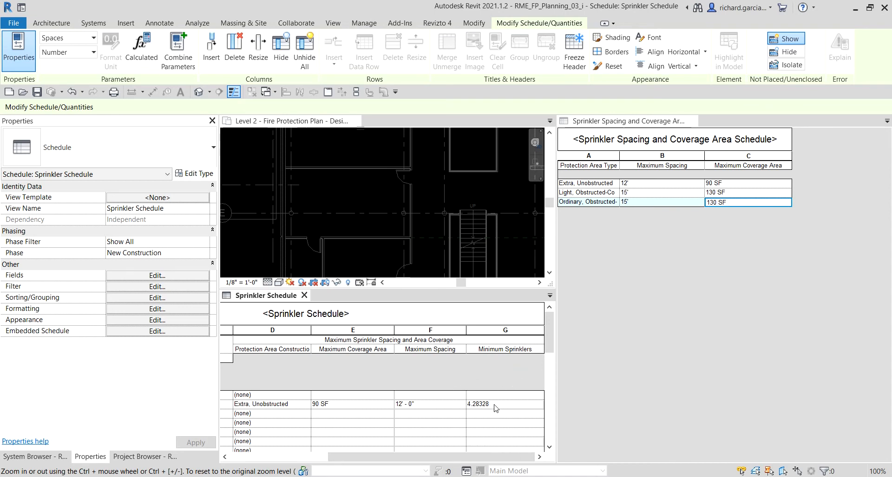
pyautogui.click(494, 408)
pyautogui.moveTo(446, 460); pyautogui.dragTo(348, 460)
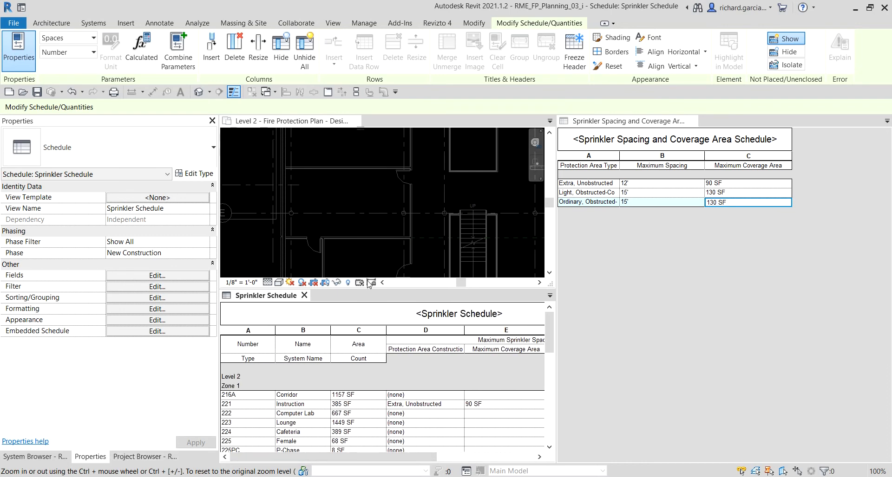
# Change space 221's Protection Area Construction Type to Light, Obstructed-Combustible directly in the Sprinkler Schedule
pyautogui.click(234, 409)
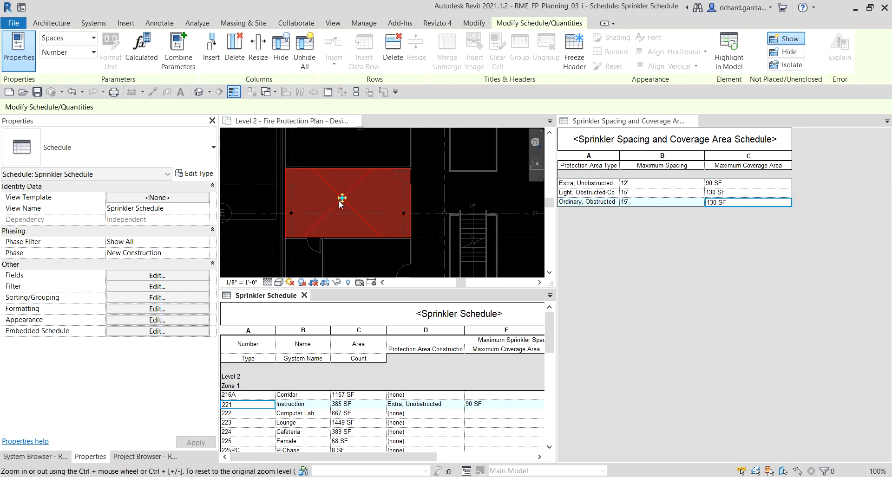
pyautogui.click(458, 406)
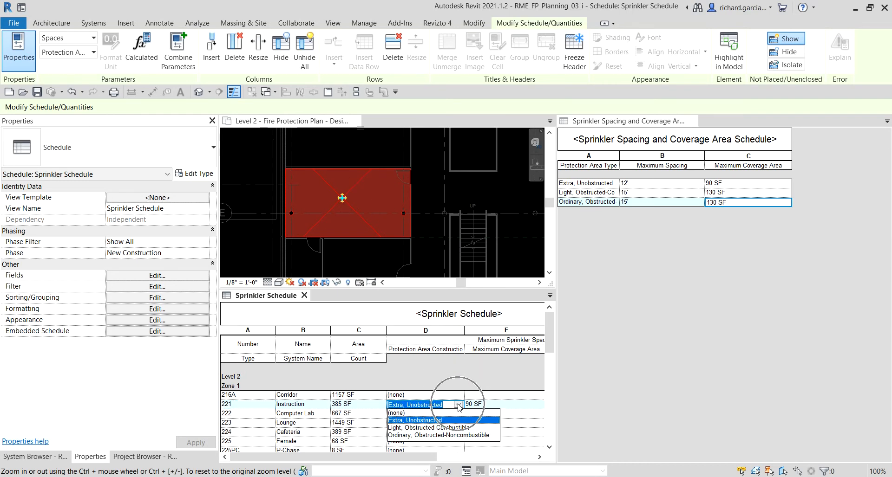
pyautogui.click(441, 428)
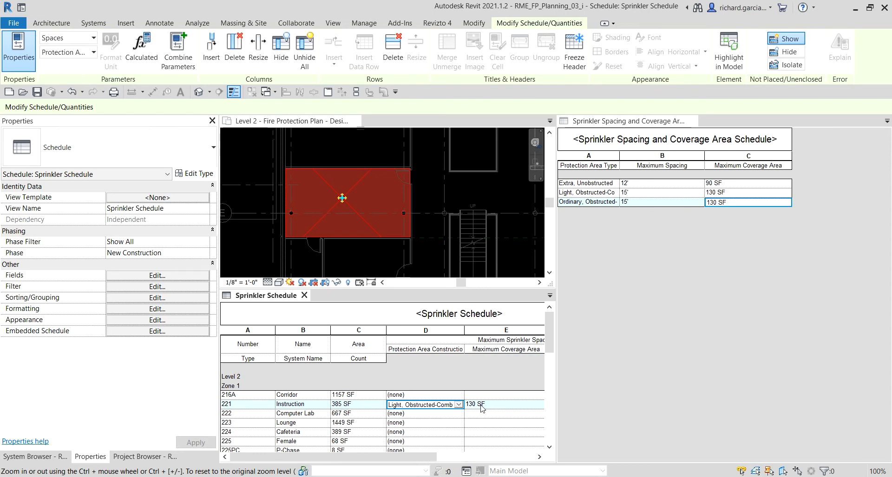
# Select the Instruction 221 space in the plan and check its construction type, maximum spacing and maximum coverage area against the schedule
pyautogui.click(251, 154)
pyautogui.click(251, 154)
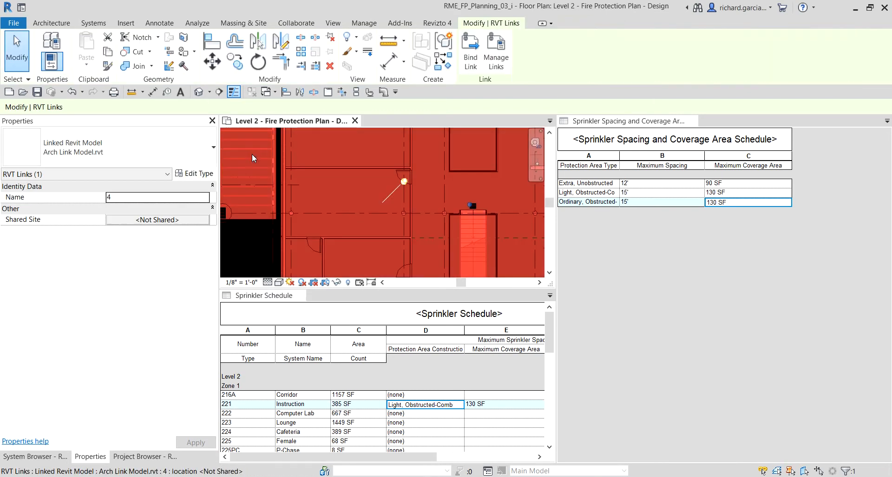
pyautogui.press('Escape')
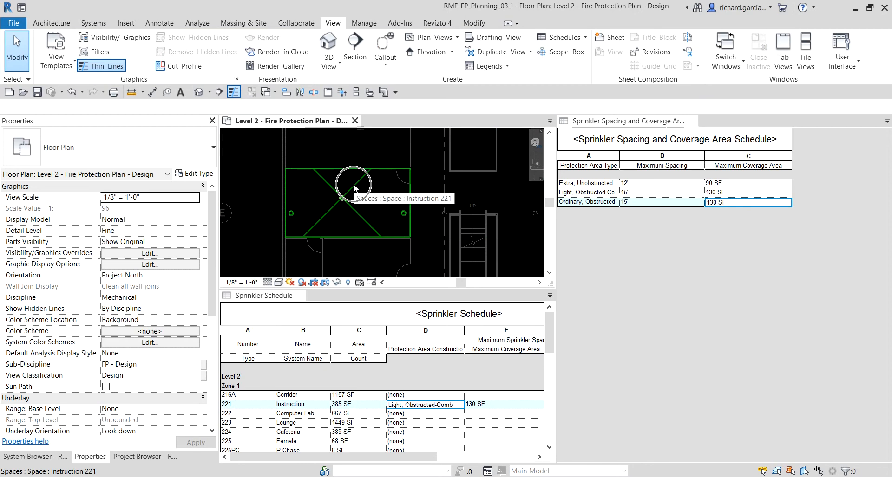
pyautogui.click(354, 186)
pyautogui.moveTo(212, 232); pyautogui.dragTo(214, 311)
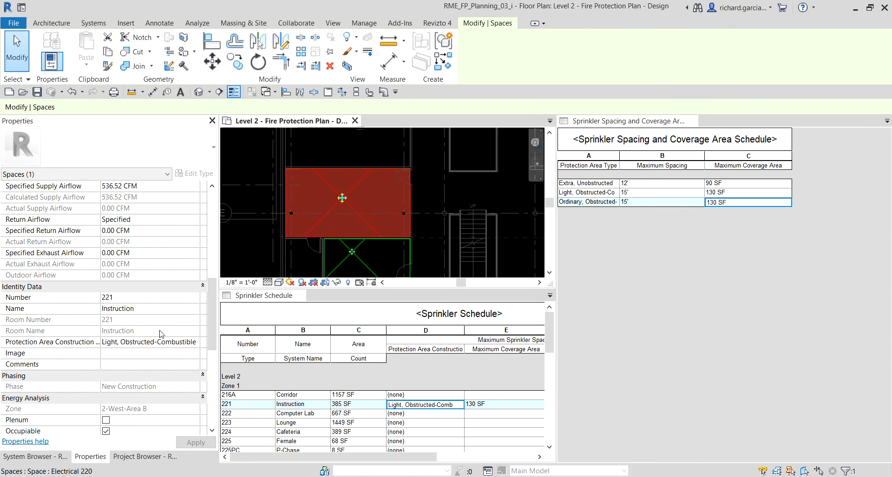
pyautogui.moveTo(210, 307); pyautogui.dragTo(210, 378)
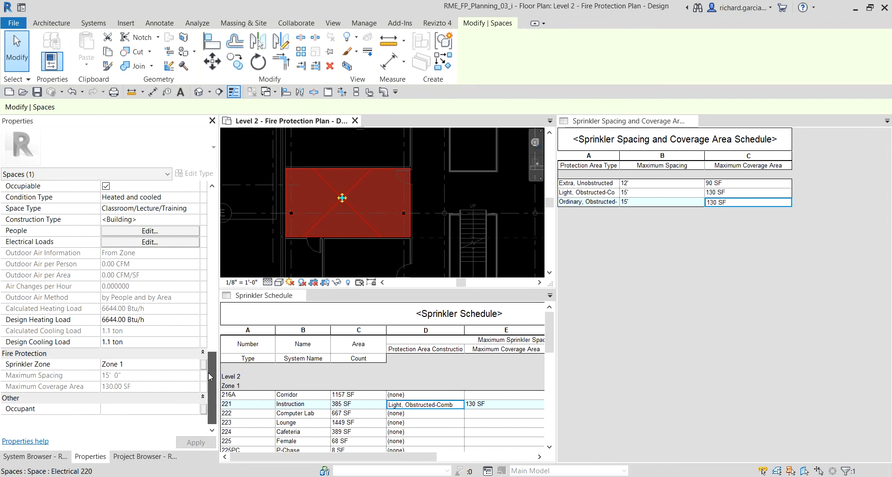
pyautogui.click(121, 378)
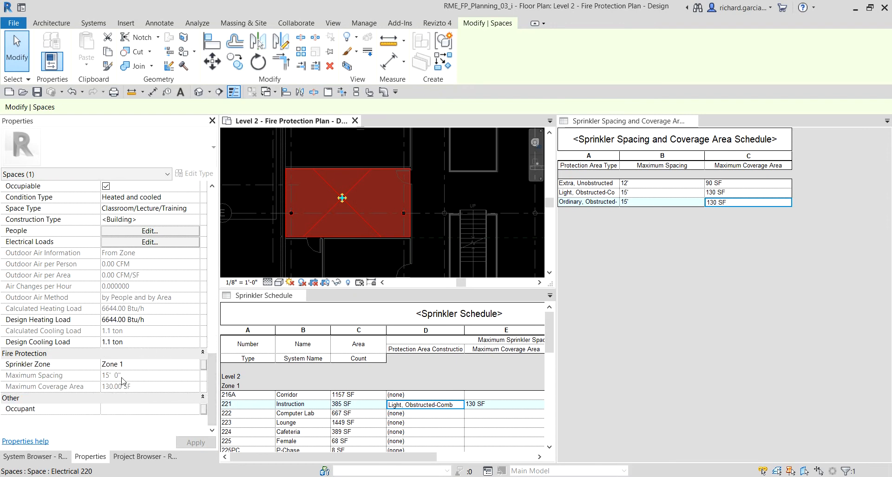
# Set space 221's Protection Area Construction Type to Ordinary, Obstructed-Noncombustible in the Sprinkler Schedule
pyautogui.click(458, 405)
pyautogui.click(459, 406)
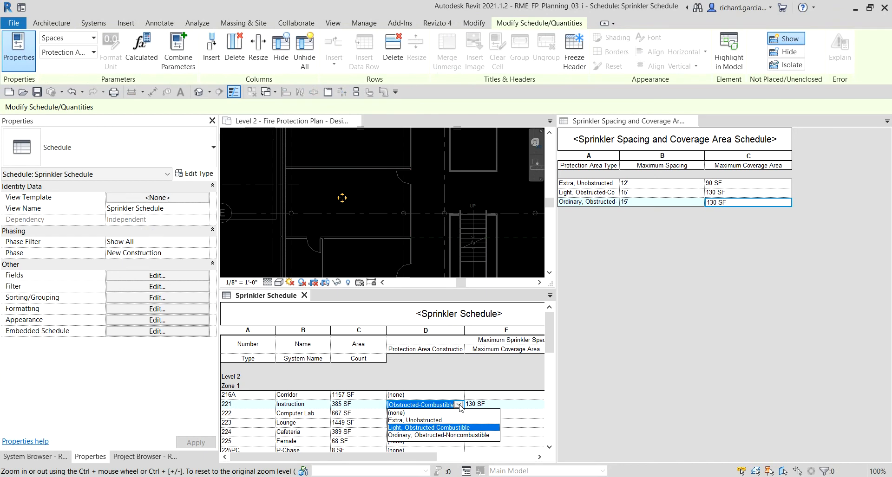
pyautogui.click(432, 435)
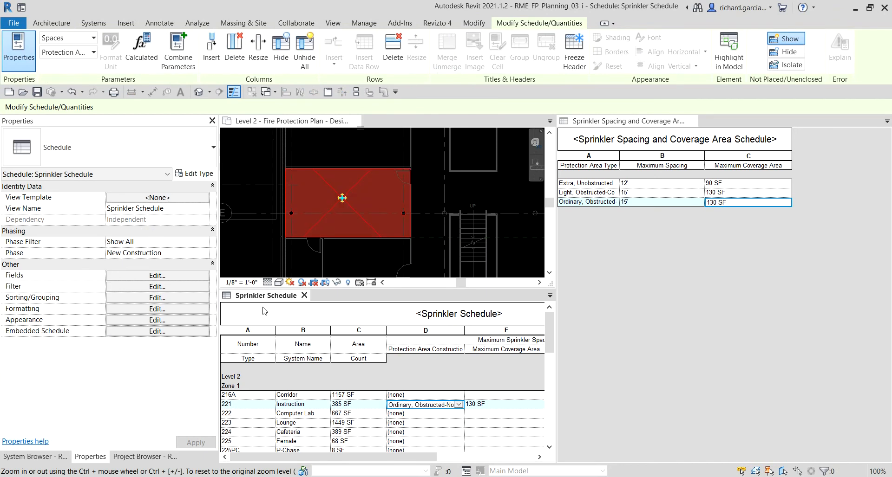
# Reselect the Instruction 221 space in the plan, verify its updated construction type and Fire Protection properties, and clear the selection
pyautogui.click(258, 256)
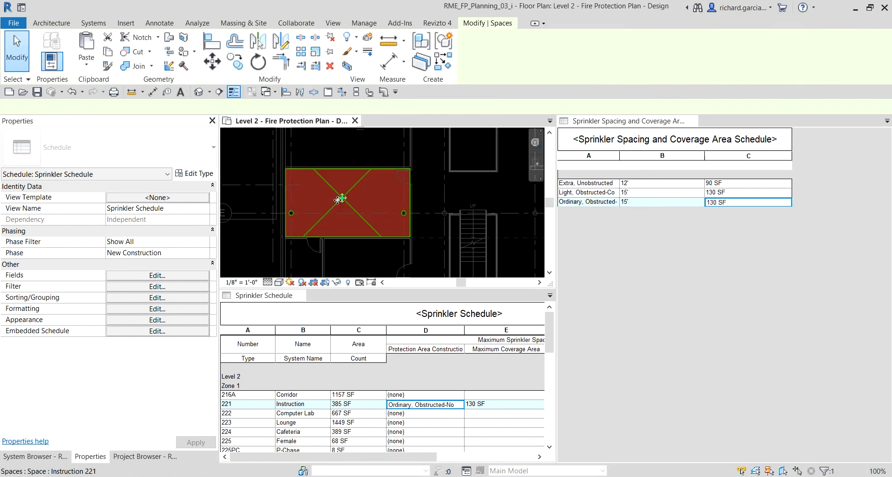
pyautogui.click(347, 201)
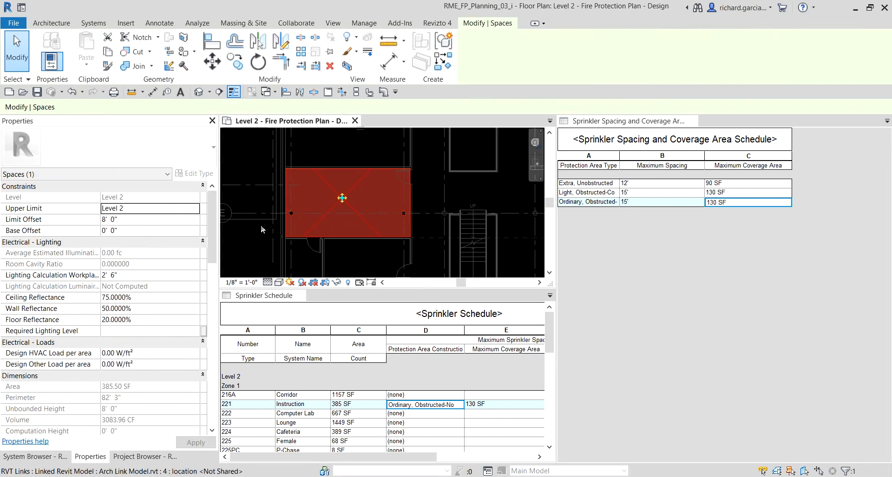
pyautogui.scroll(-10, 161, 338)
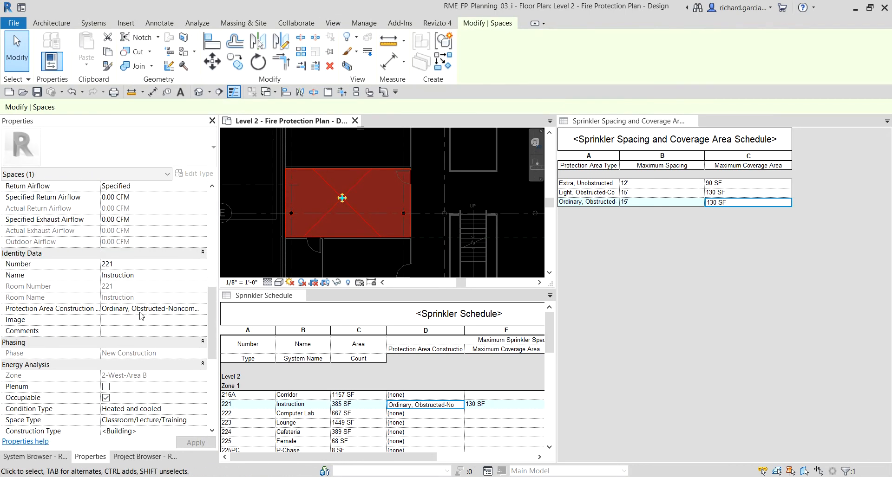
pyautogui.scroll(-6, 126, 365)
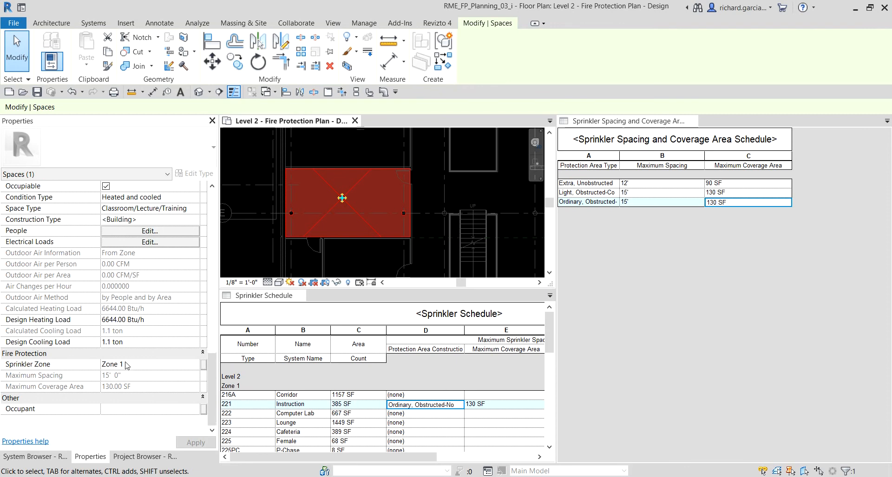
pyautogui.click(389, 206)
# Select all the Zone 1 spaces in the upper wing of the floor plan and filter the selection to the Spaces category
pyautogui.scroll(-3, 389, 207)
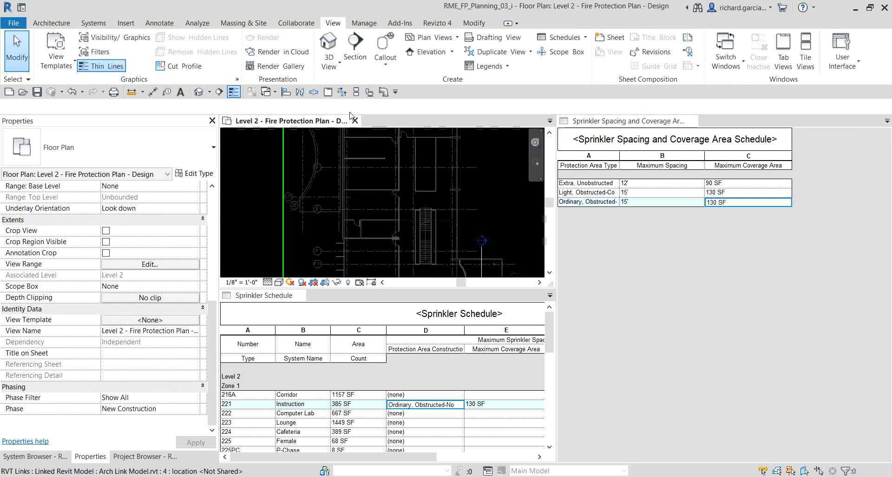
pyautogui.scroll(-5, 349, 159)
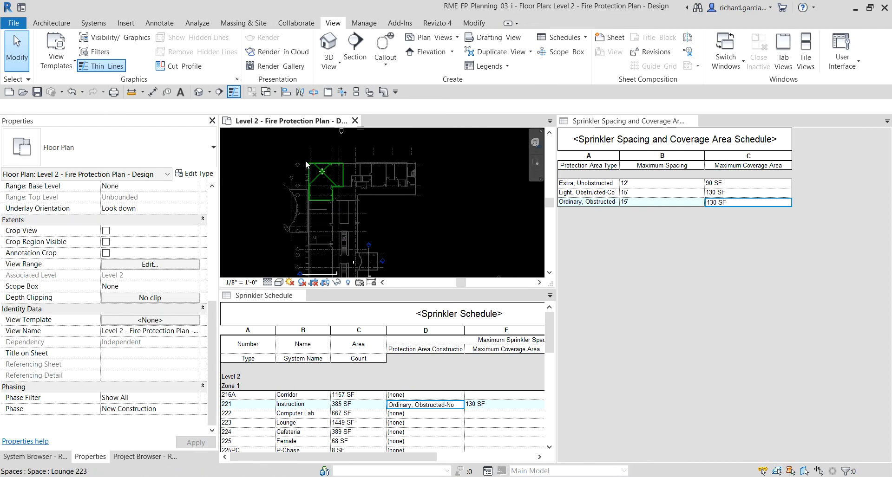
pyautogui.moveTo(261, 137); pyautogui.dragTo(453, 241)
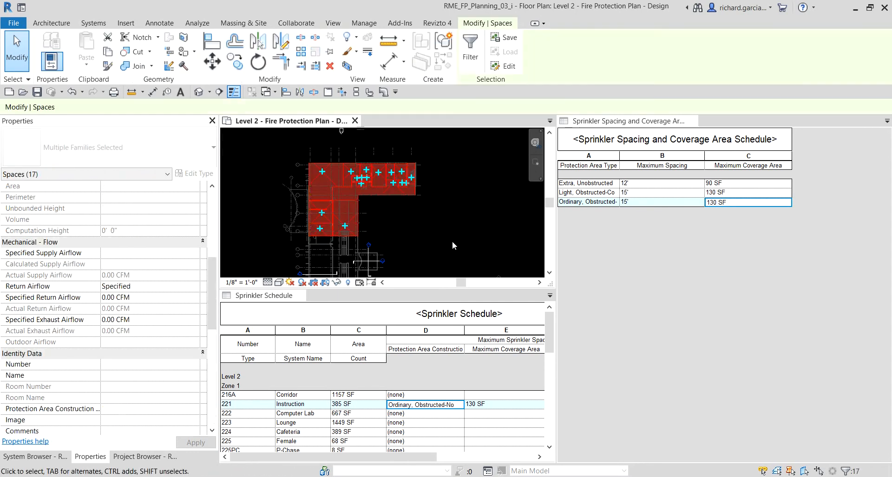
pyautogui.click(471, 49)
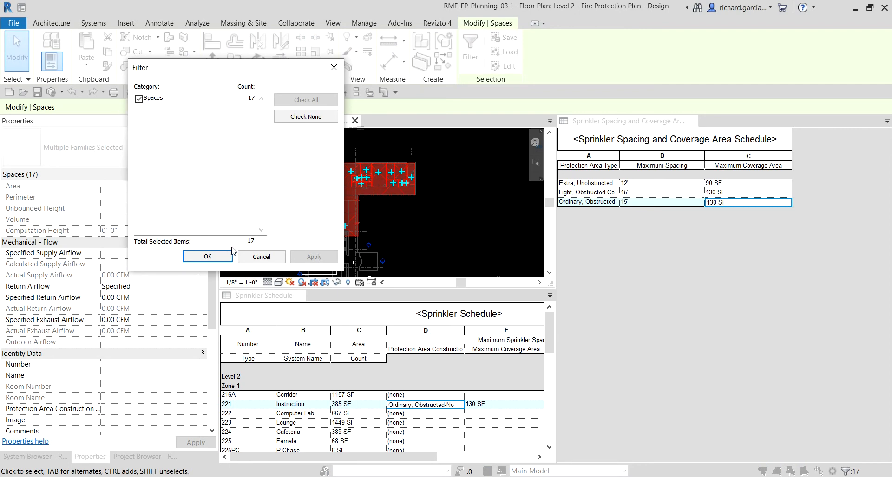
pyautogui.click(261, 257)
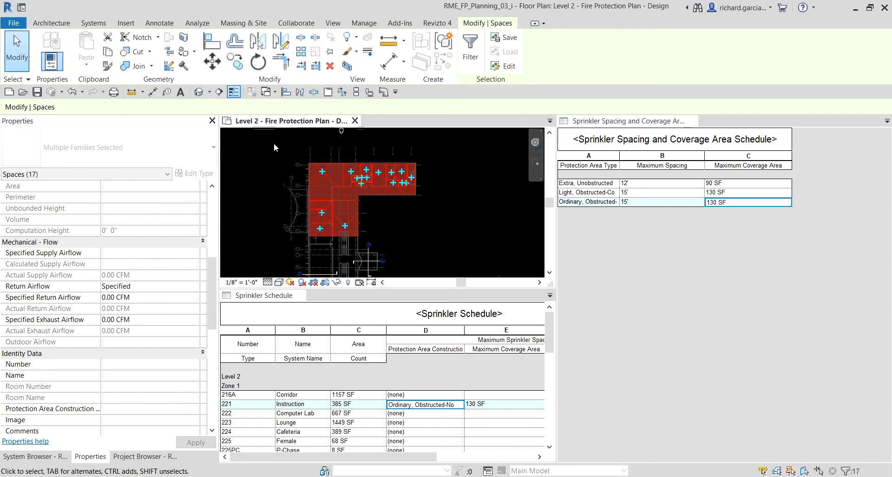
pyautogui.moveTo(253, 137); pyautogui.dragTo(471, 242)
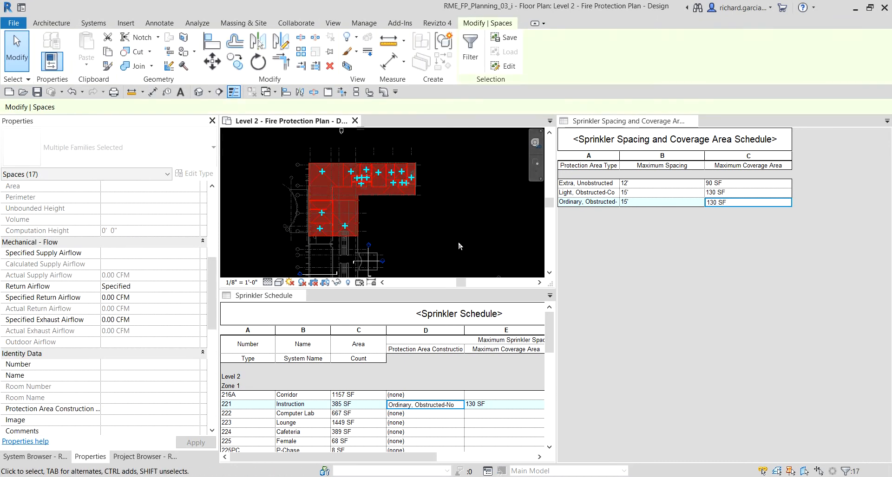
pyautogui.click(470, 57)
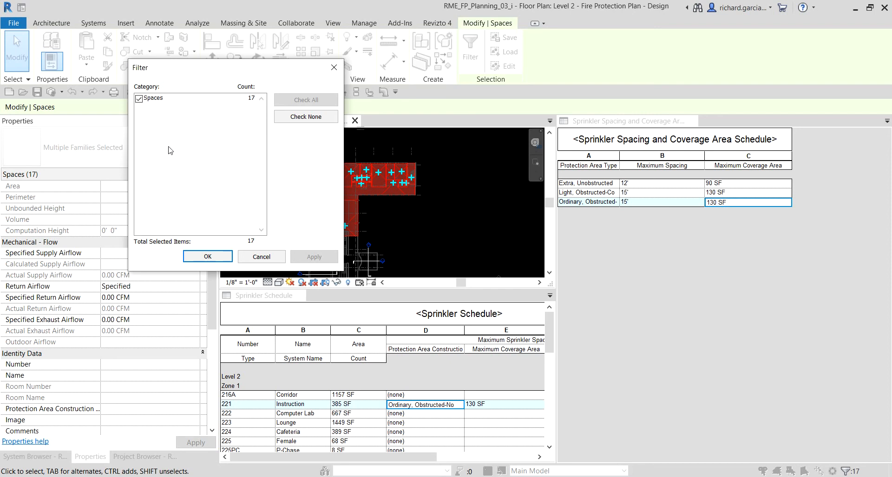
pyautogui.click(163, 102)
pyautogui.click(209, 257)
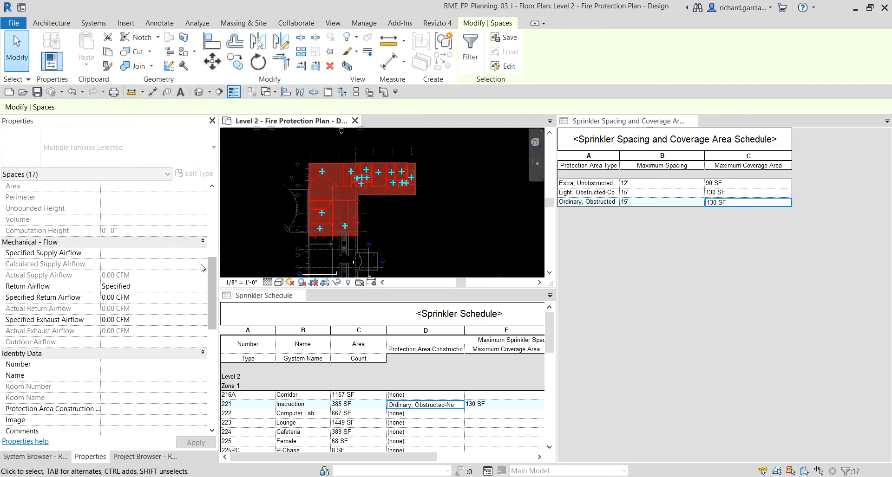
# Set the Protection Area Construction Type of the selected Zone 1 spaces to Extra, Unobstructed and review their rows in the Sprinkler Schedule
pyautogui.scroll(-5, 133, 279)
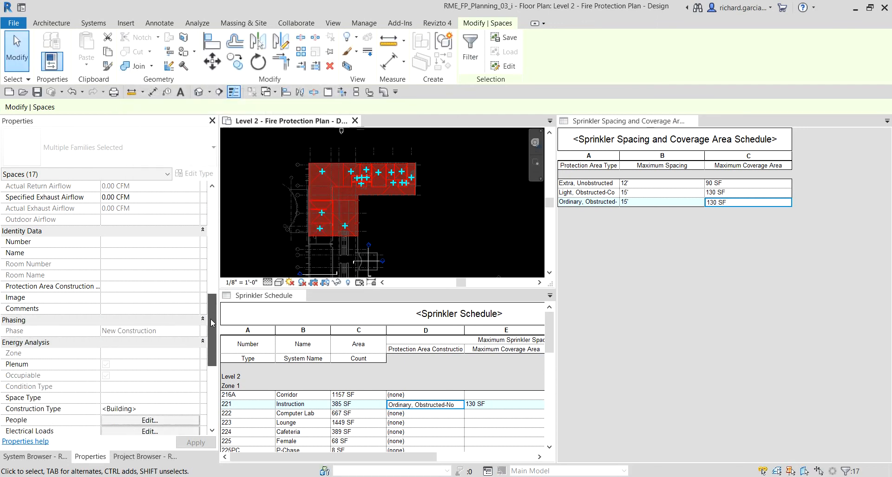
pyautogui.click(149, 276)
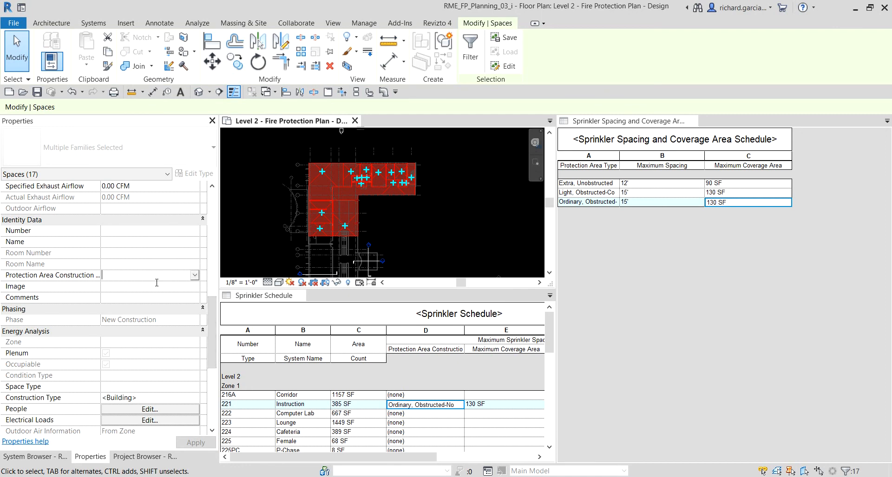
pyautogui.click(195, 276)
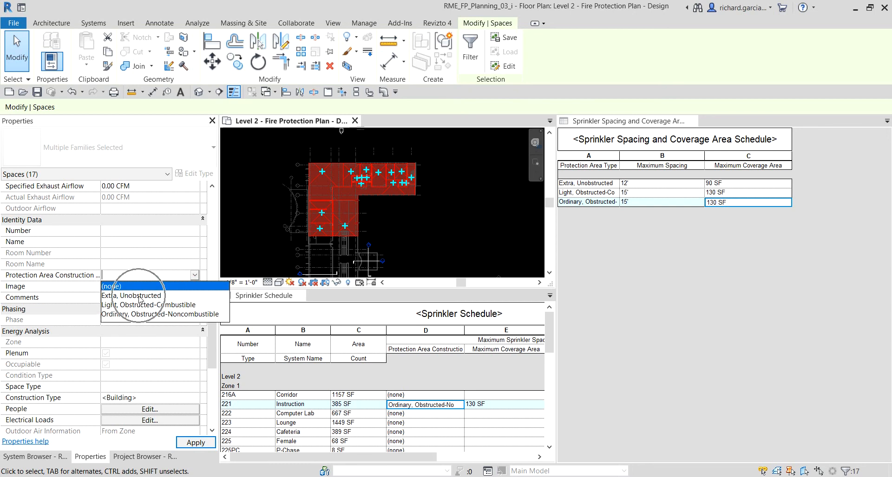
pyautogui.click(139, 298)
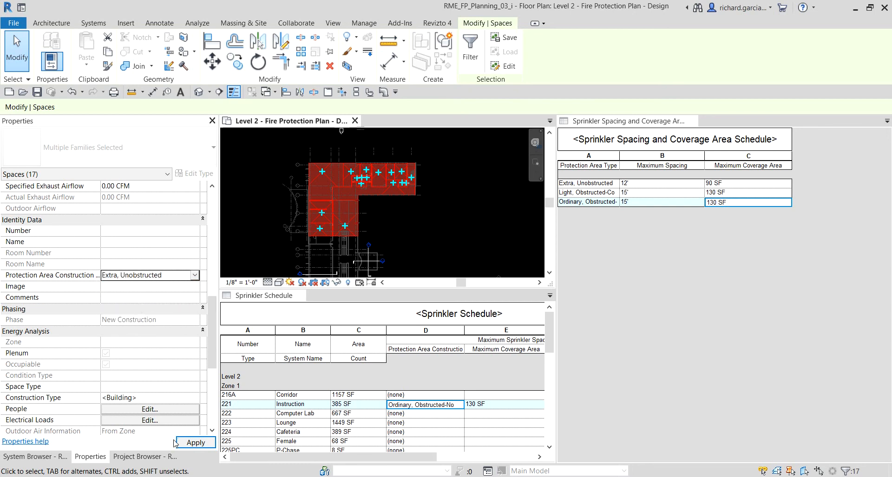
pyautogui.click(190, 443)
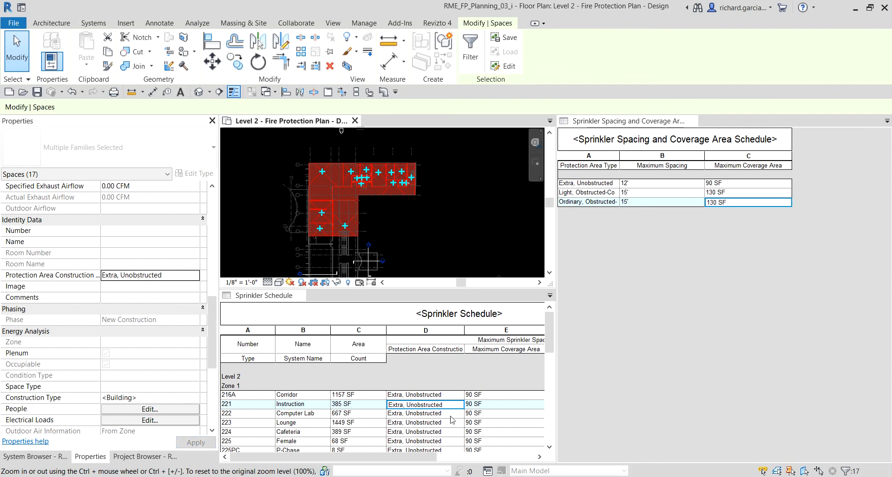
pyautogui.scroll(-9, 449, 422)
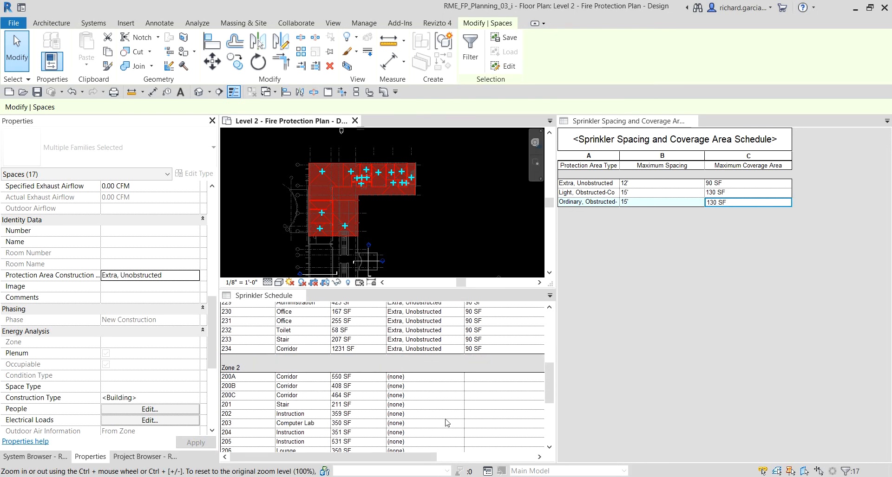
pyautogui.scroll(3, 446, 420)
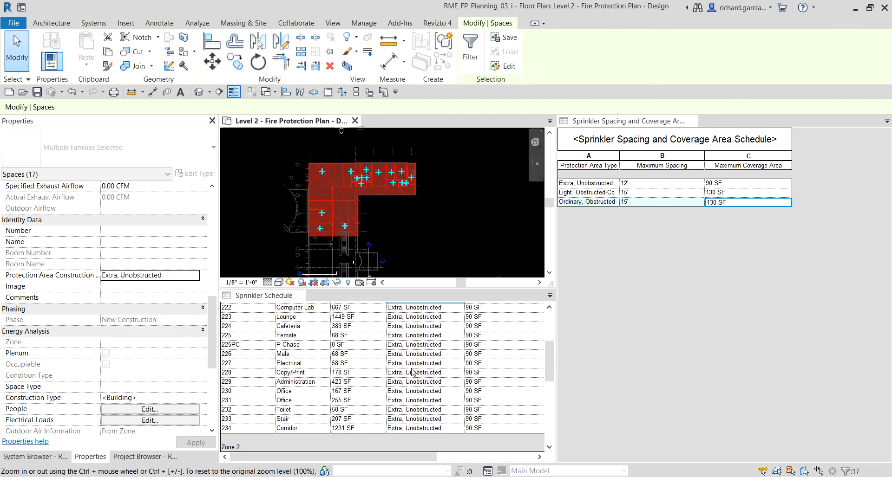
pyautogui.scroll(-2, 412, 372)
# Select the Zone 2 spaces in the lower wing of the floor plan, excluding Elevations and Views from the selection
pyautogui.click(406, 226)
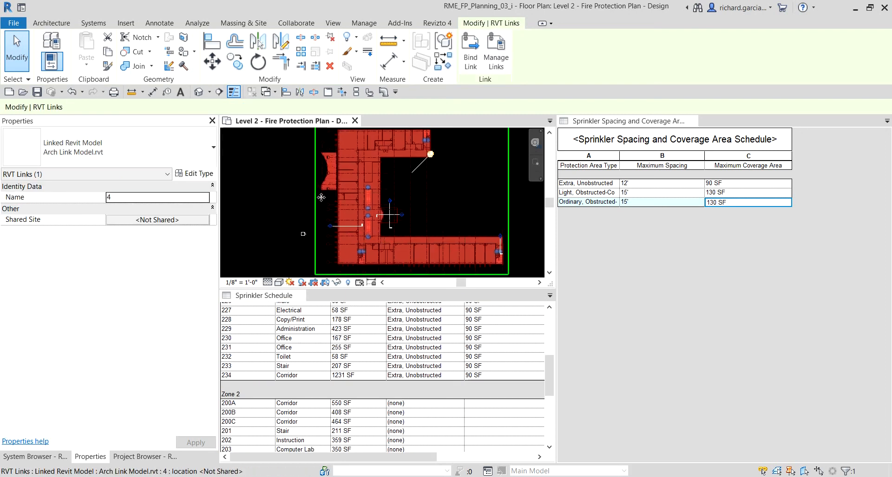
pyautogui.press('Escape')
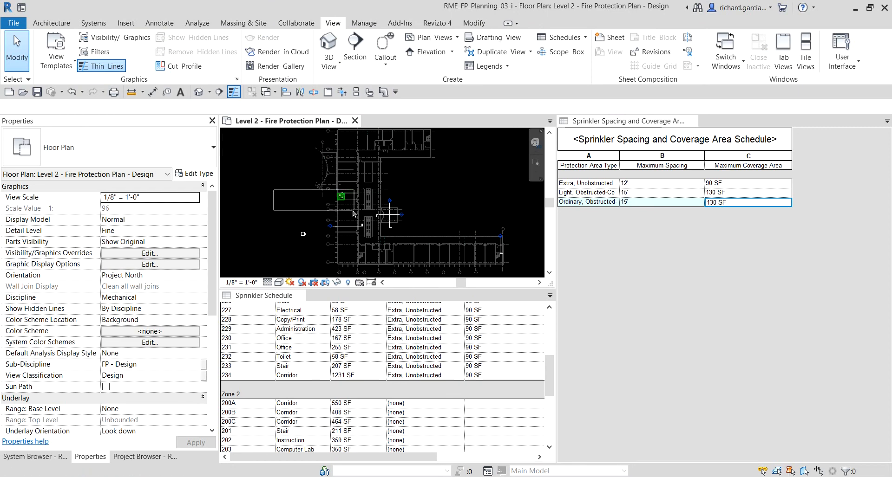
pyautogui.moveTo(353, 213); pyautogui.dragTo(520, 282)
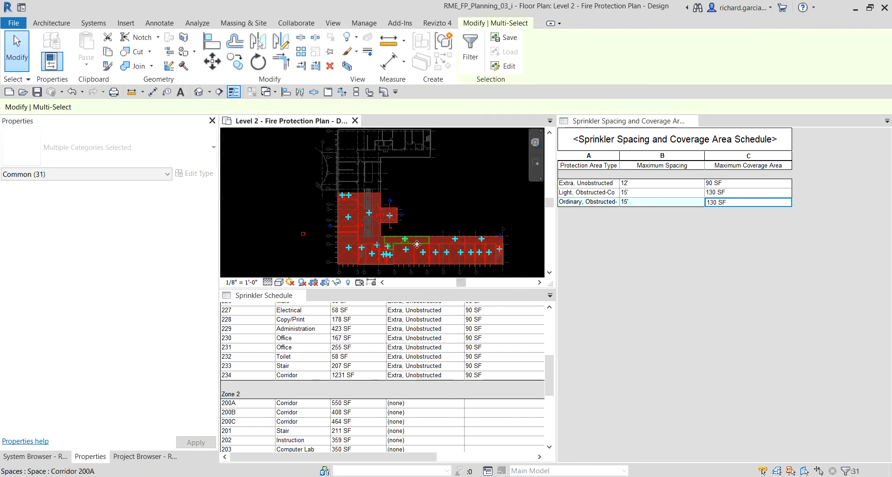
pyautogui.click(470, 49)
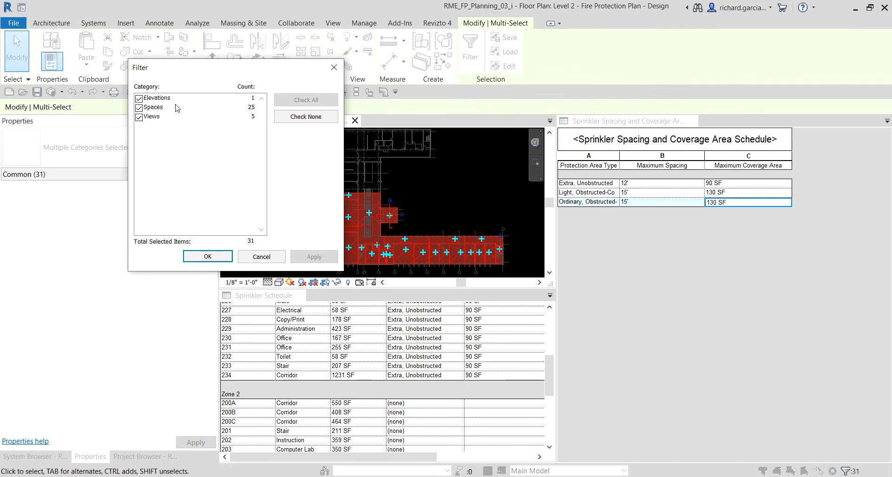
pyautogui.click(139, 98)
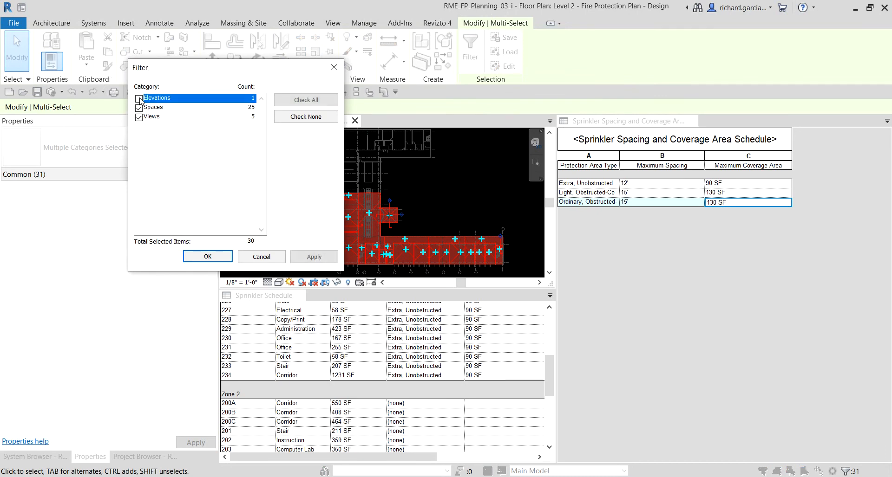
pyautogui.click(139, 118)
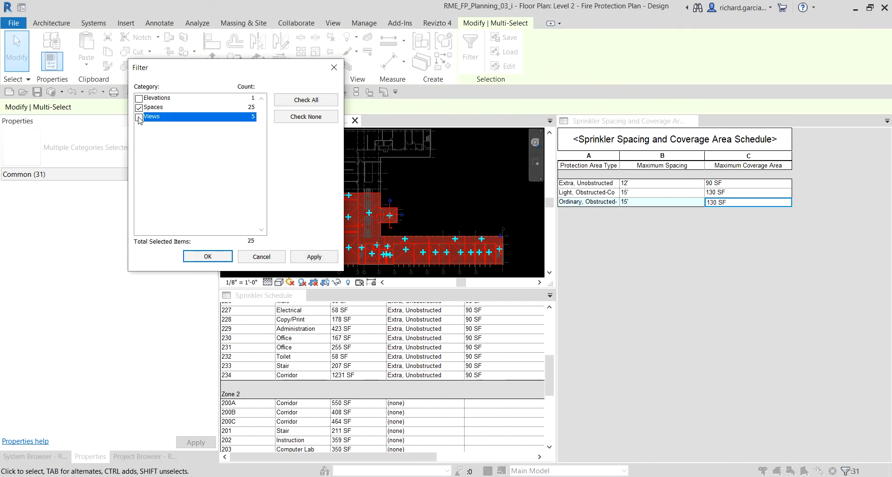
pyautogui.click(213, 262)
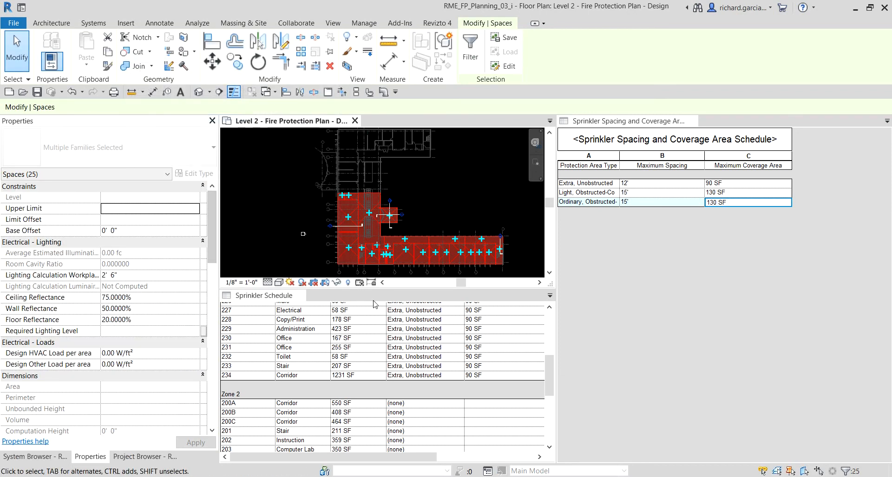
# Set the selected Zone 2 spaces' Protection Area Construction Type to Light, Obstructed-Combustible, clear the selection and review both zones in the Sprinkler Schedule
pyautogui.scroll(-5, 115, 358)
pyautogui.scroll(-2, 147, 354)
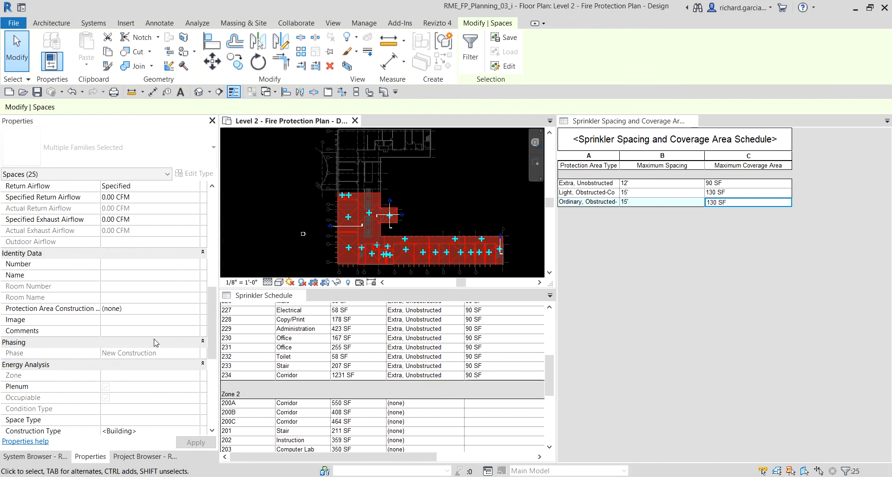
pyautogui.click(183, 310)
pyautogui.click(195, 310)
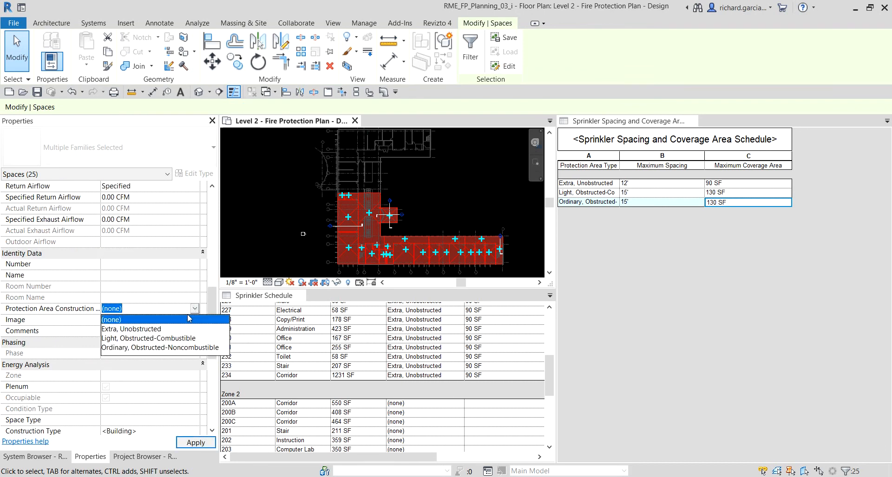
pyautogui.click(140, 342)
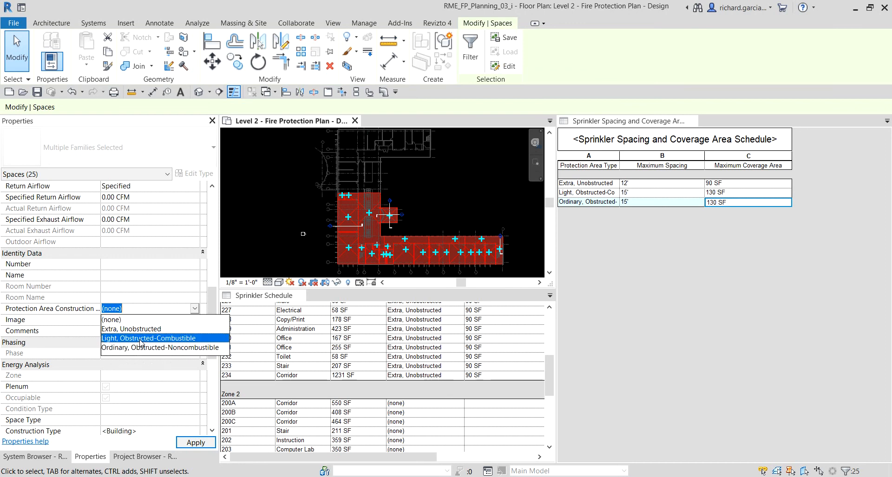
pyautogui.click(139, 343)
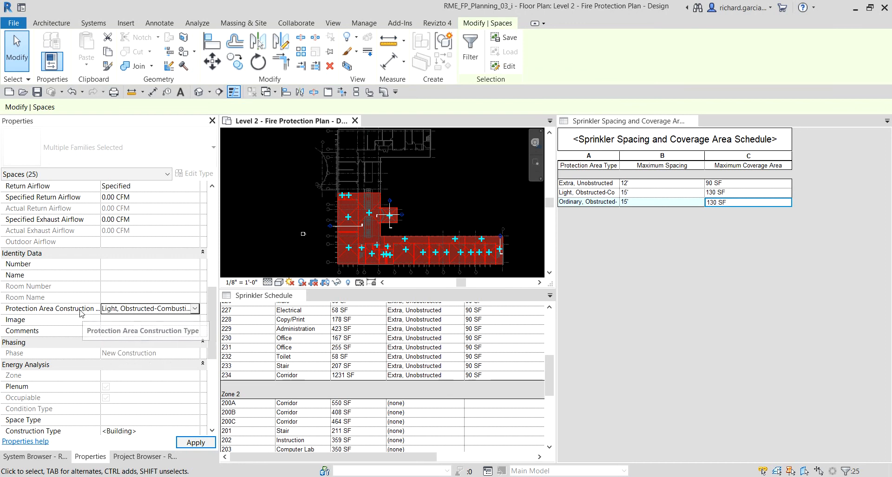
pyautogui.click(254, 219)
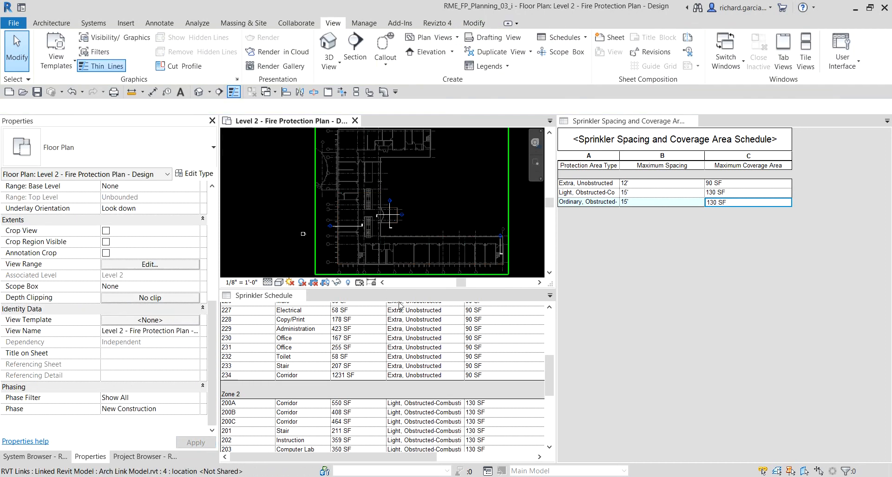
pyautogui.scroll(-5, 431, 407)
pyautogui.scroll(7, 431, 408)
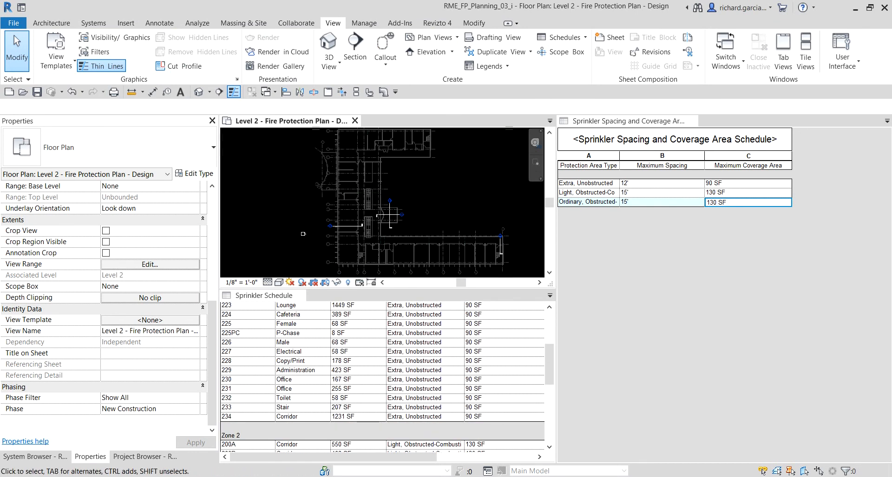